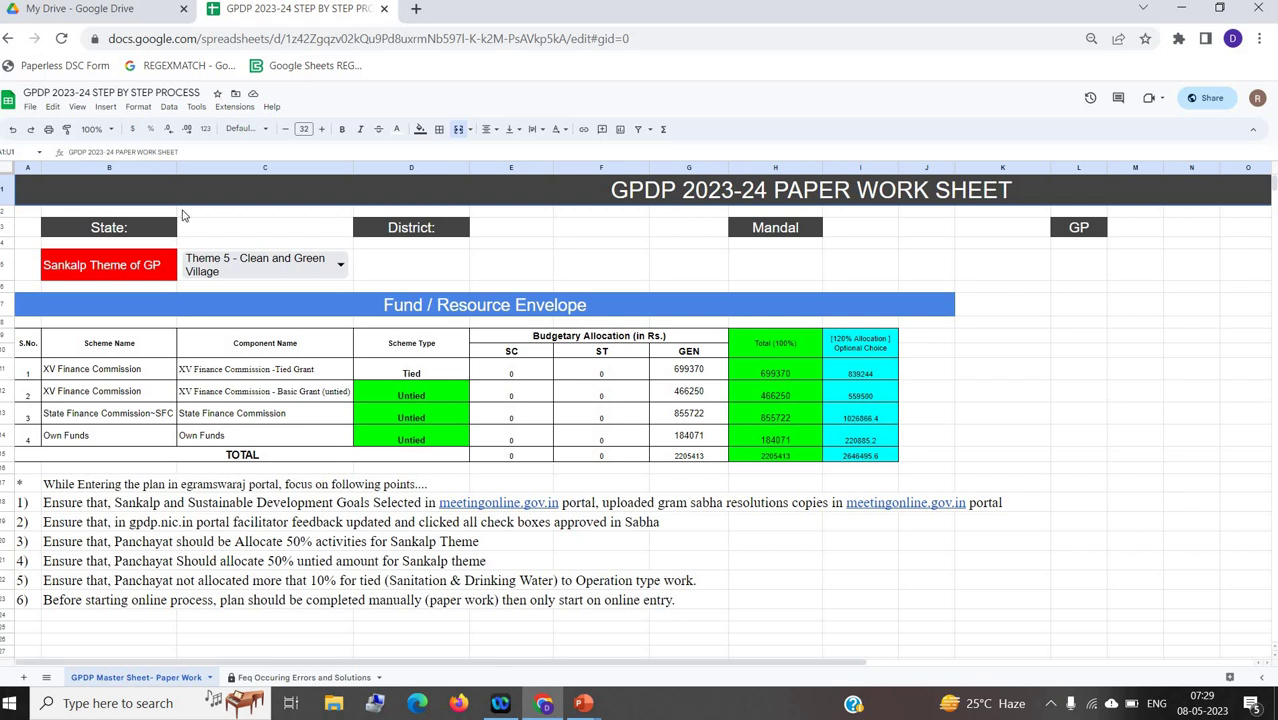
Step: Review the Fund / Resource Envelope table, covering the scheme type, Total (100%) and optional 120% allocation for each scheme
click(403, 372)
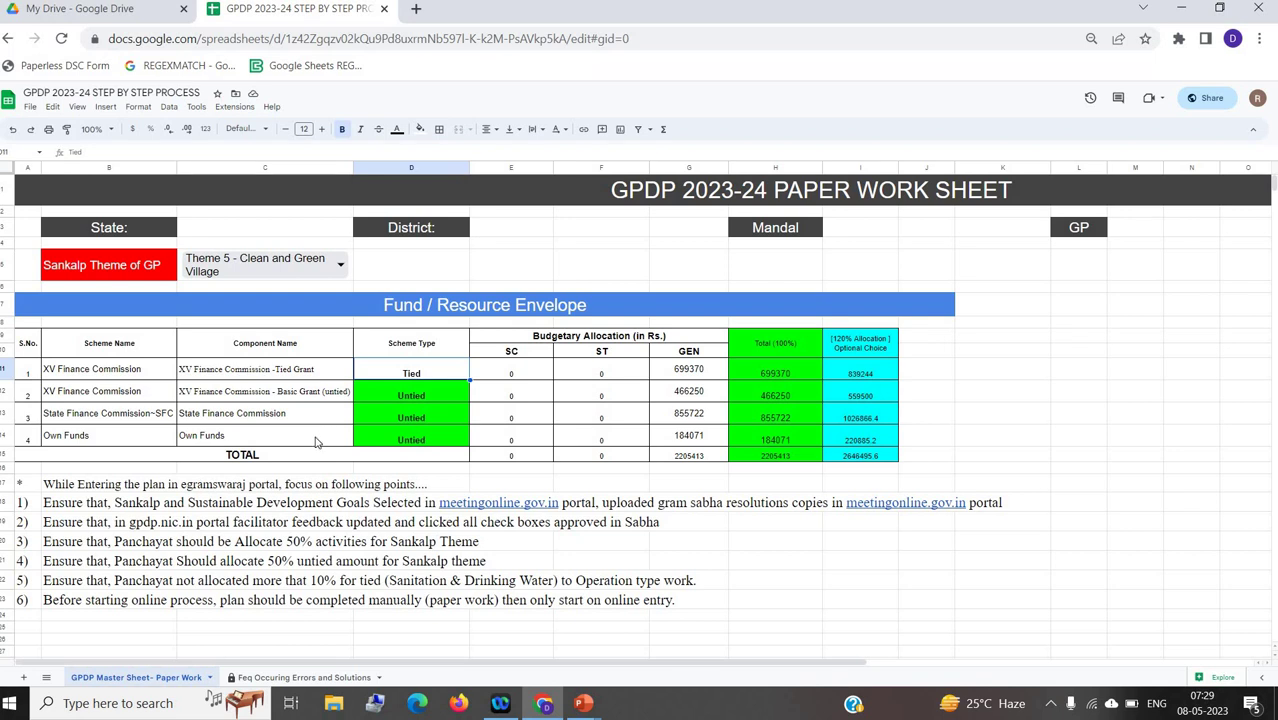
click(779, 375)
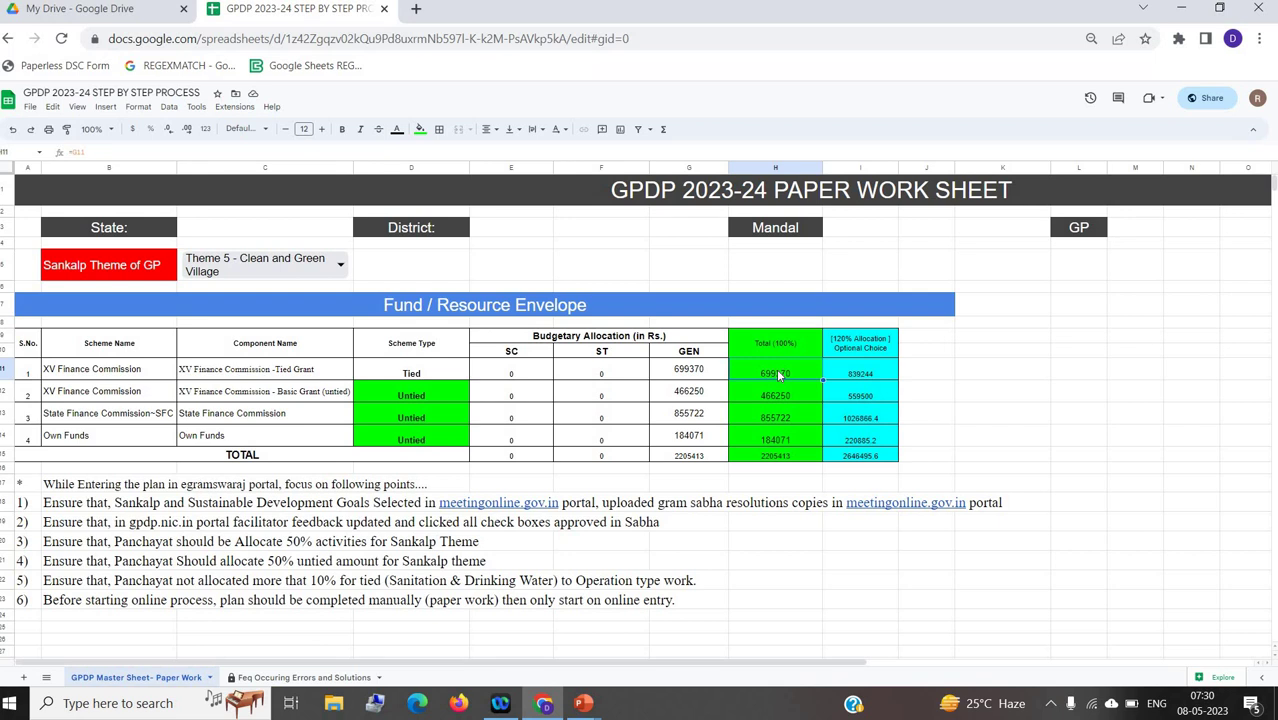
key(Right)
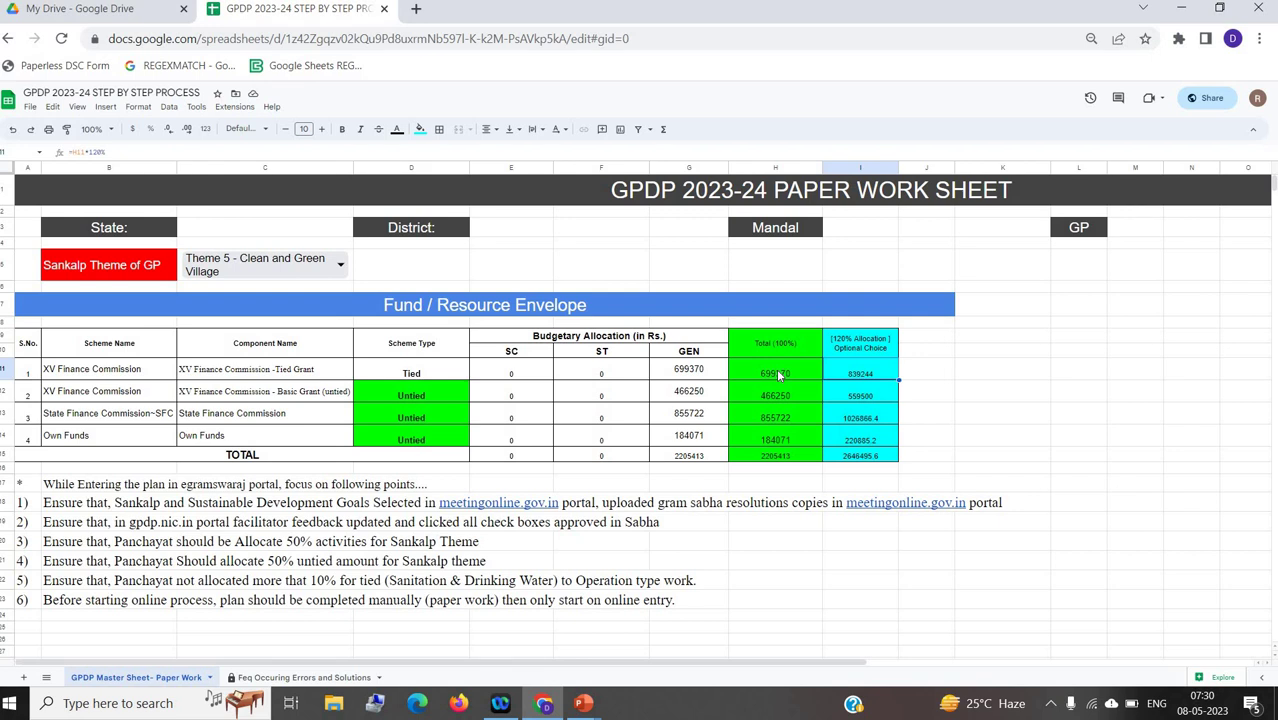
key(Down)
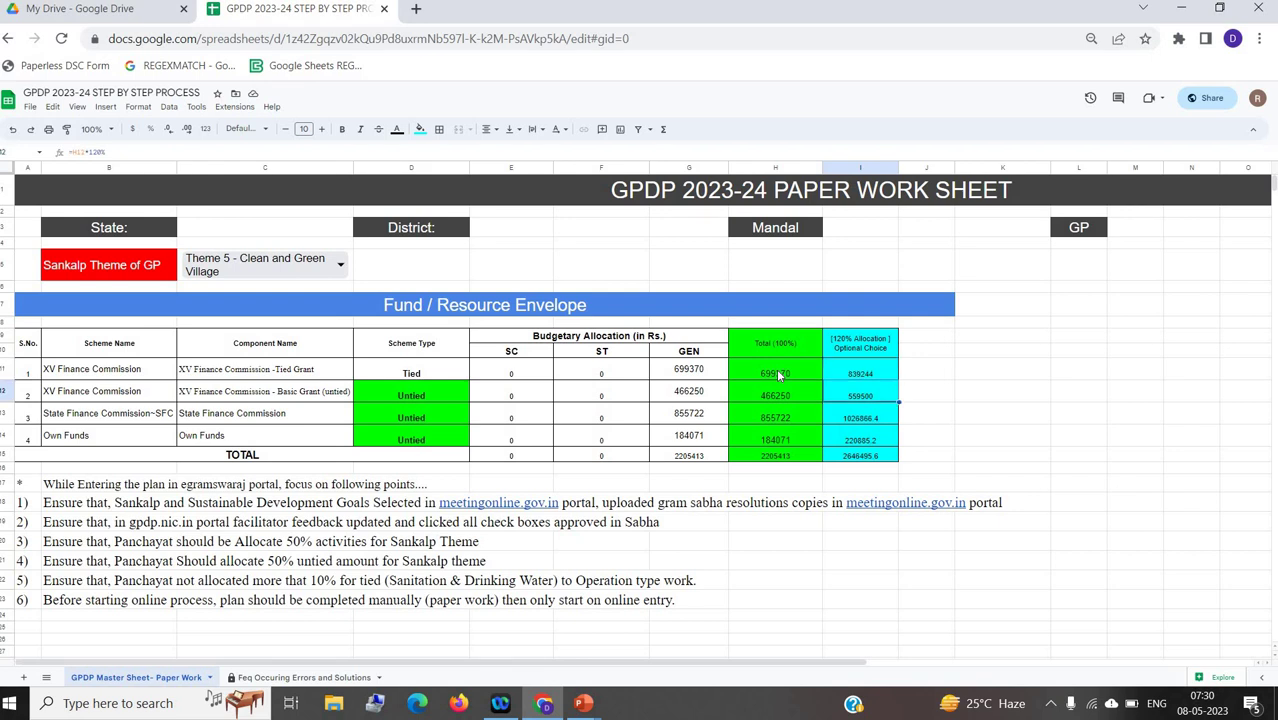
key(Down)
key(Down)
key(Down)
key(Down)
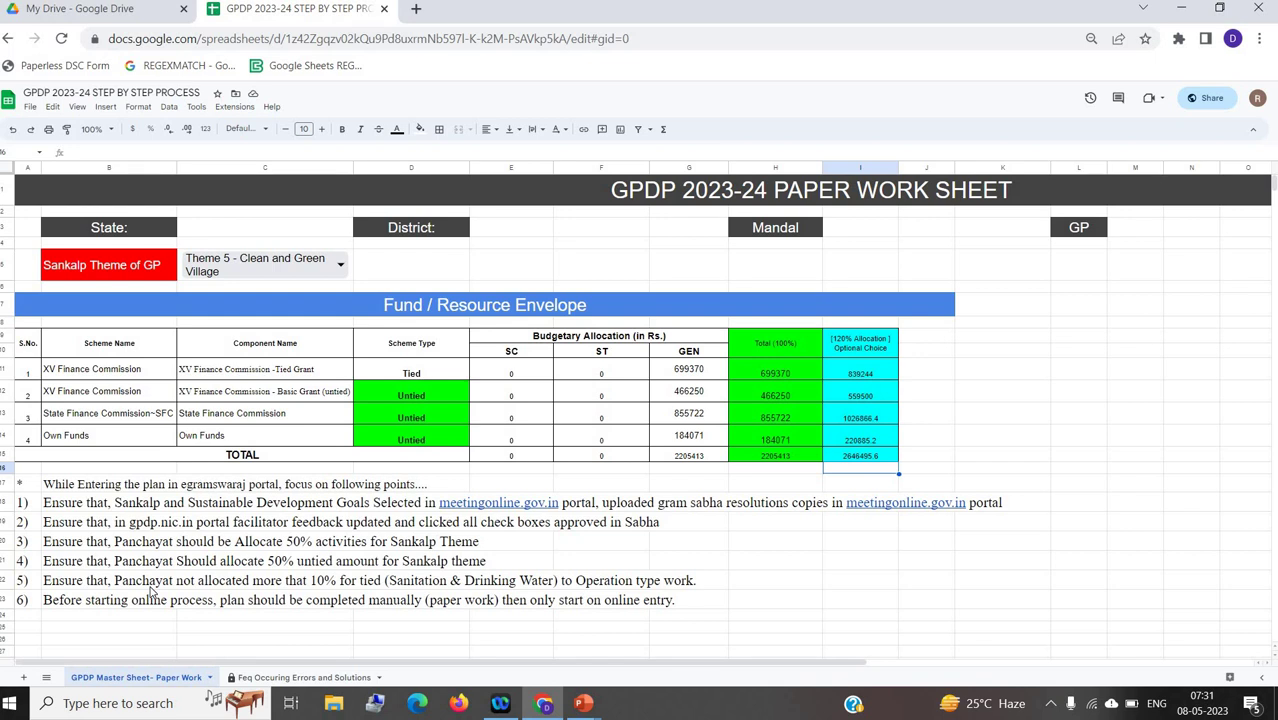
Step: Insert the word "to" before "allocated" in note 5 about the 10% limit for tied funds
click(148, 585)
double_click(145, 584)
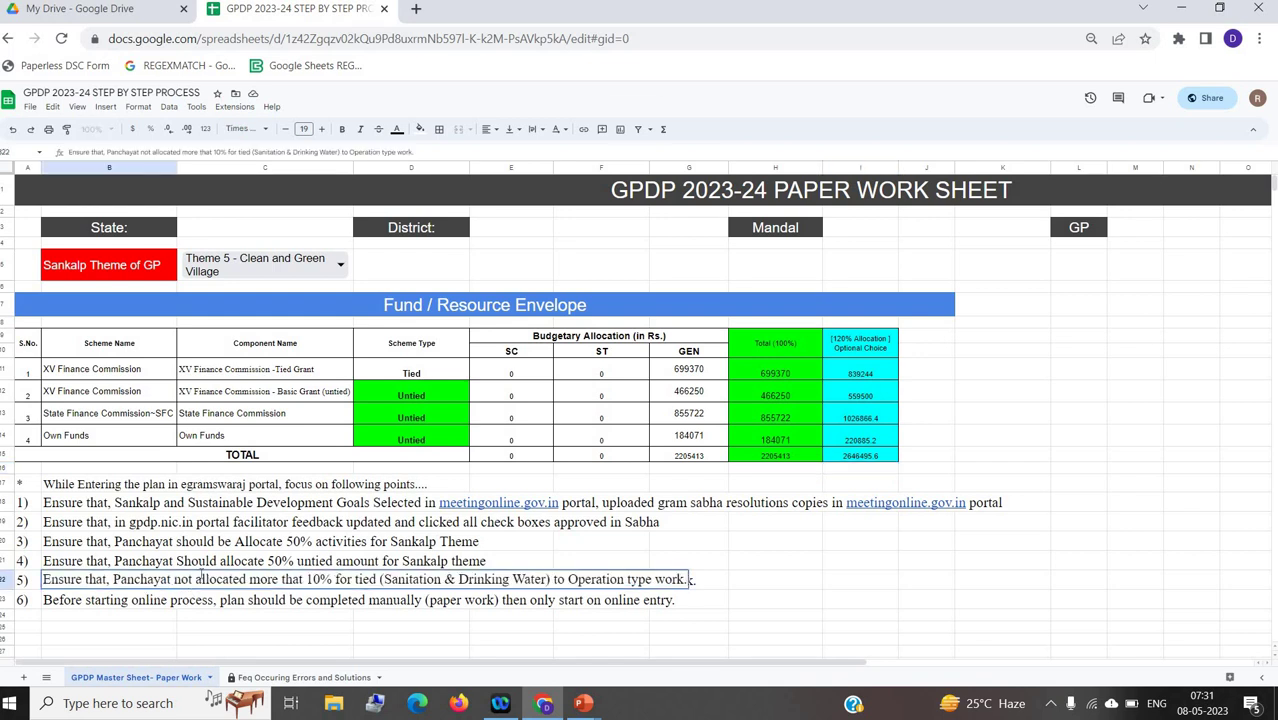
click(196, 578)
text(to)
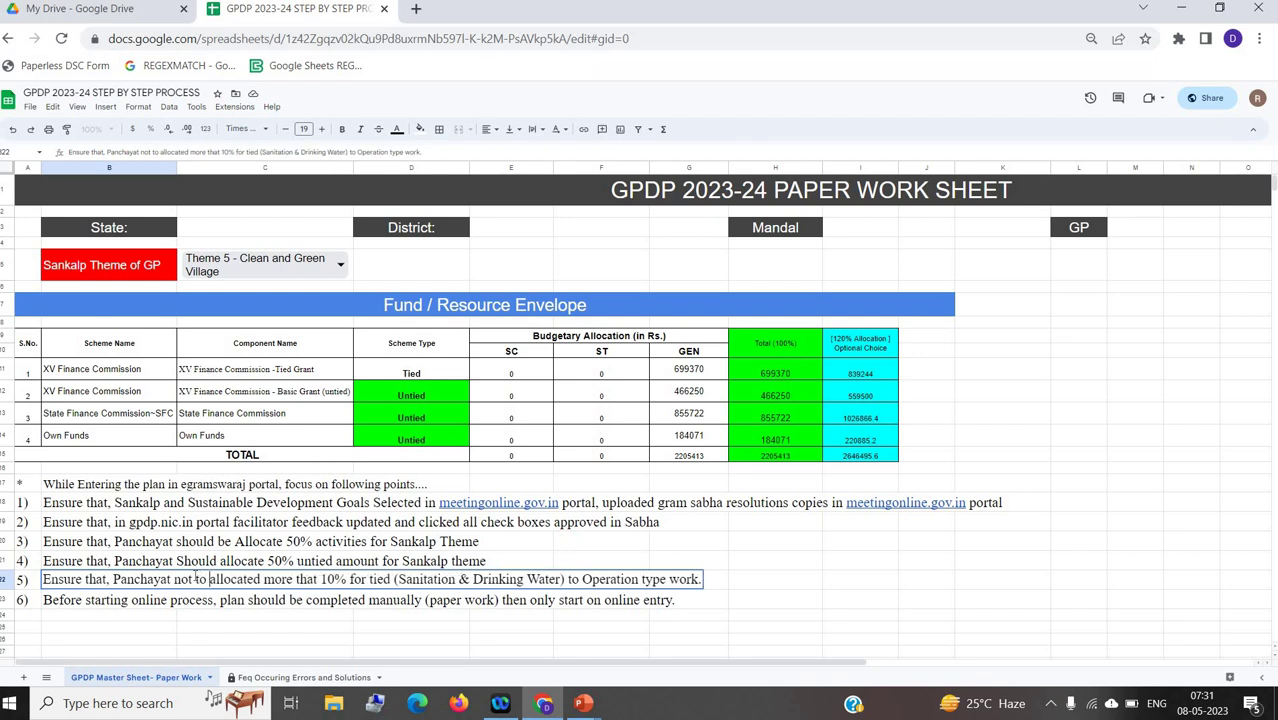
key(Return)
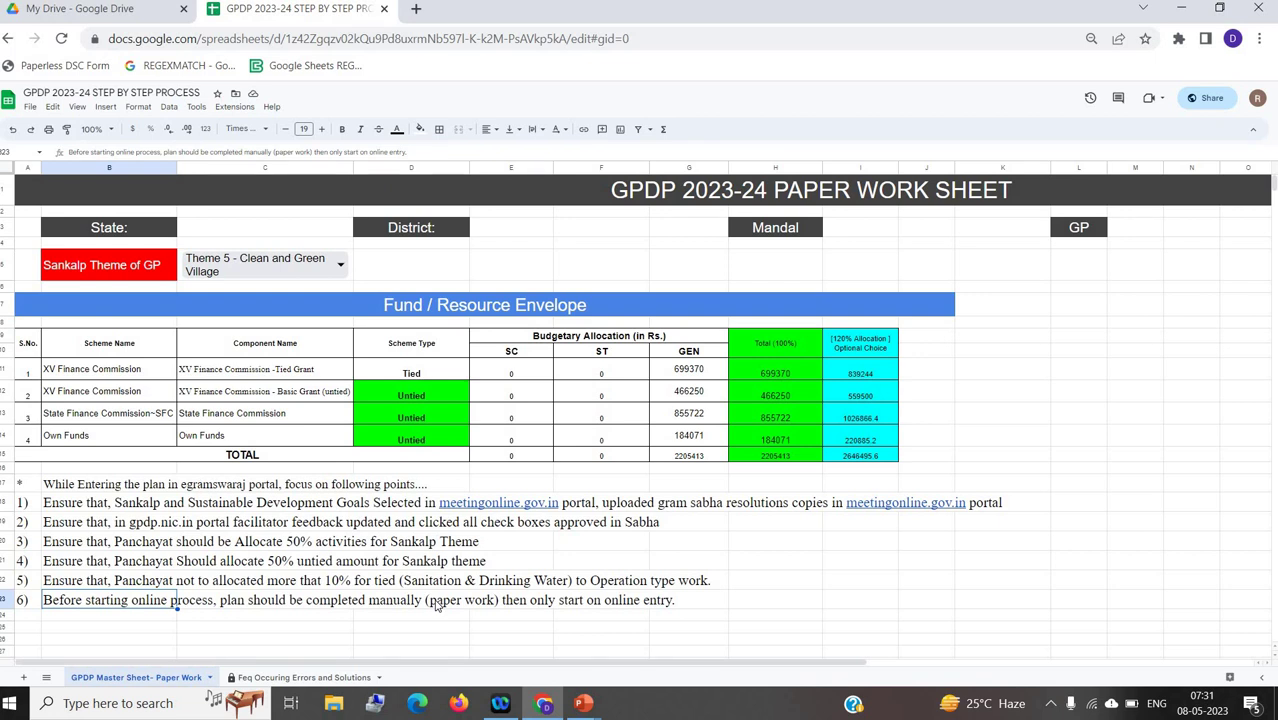
Step: Examine the Desired Theme column and first rows of the activity planning table below the notes at an enlarged page size
key(Down)
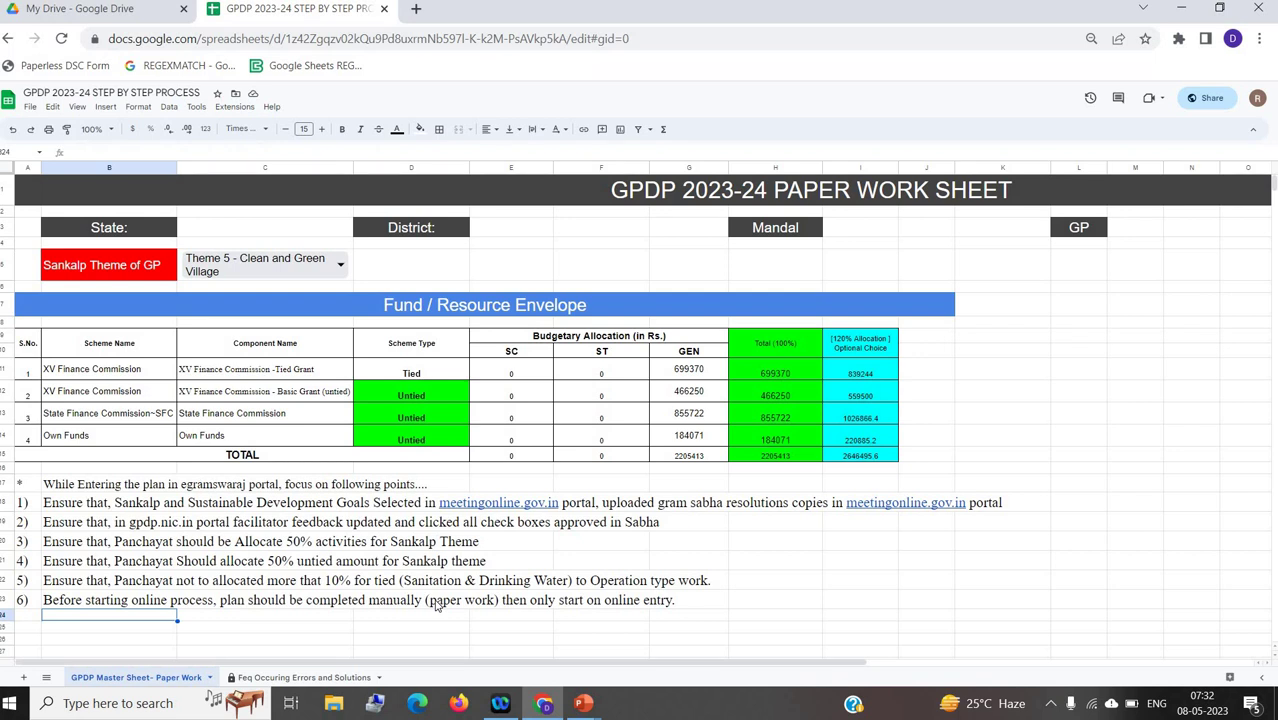
key(Down)
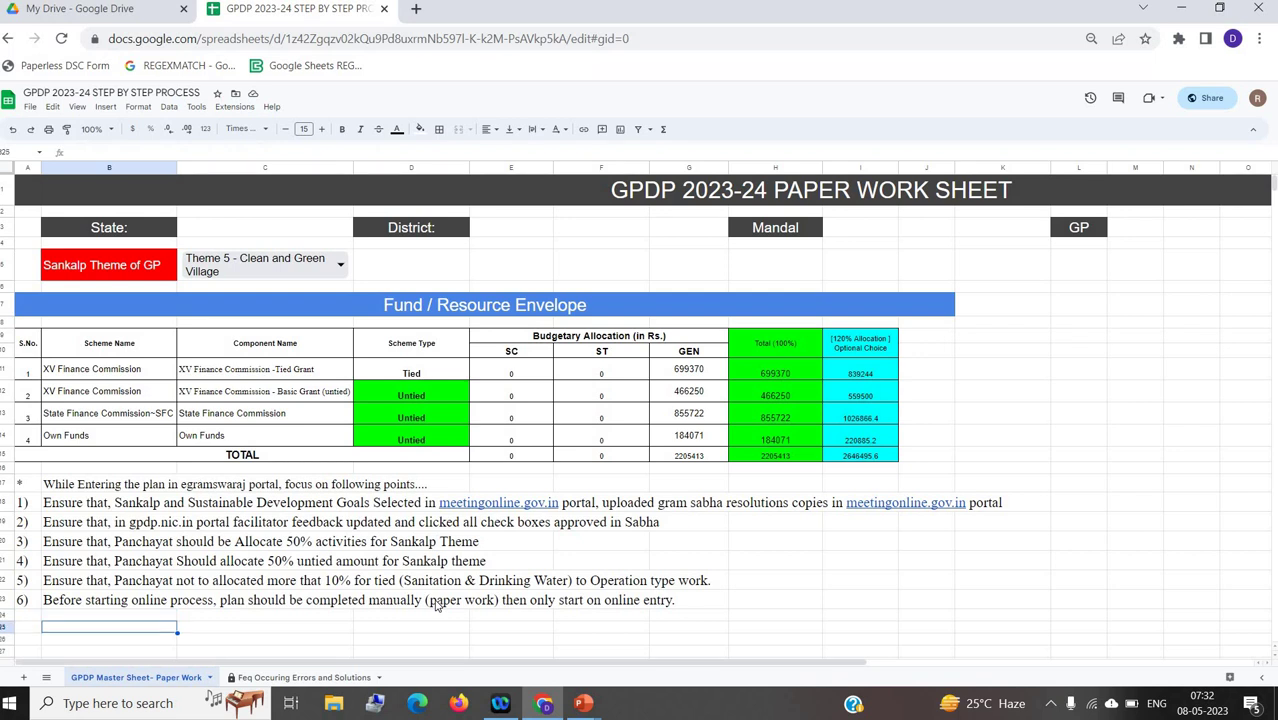
key(Down)
key(Down)
key(Down)
key(Down)
key(Down)
key(Down)
key(Down)
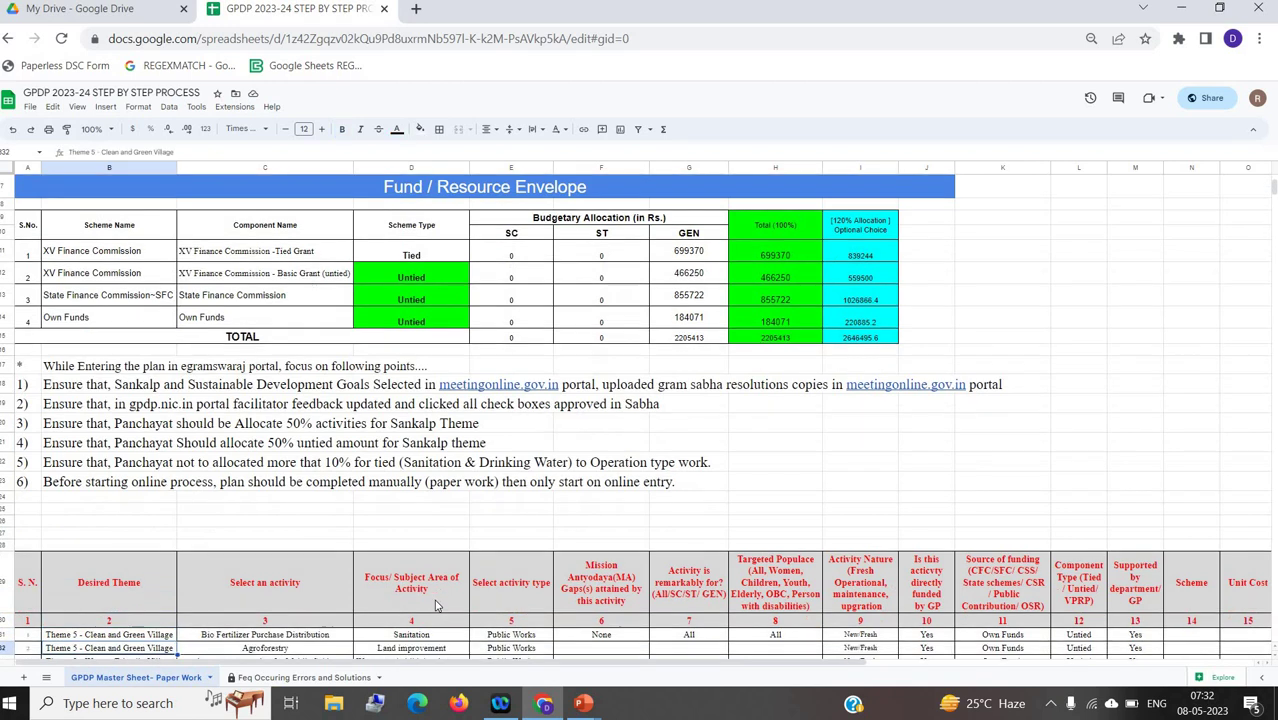
key(Up)
key(Up)
key(Up)
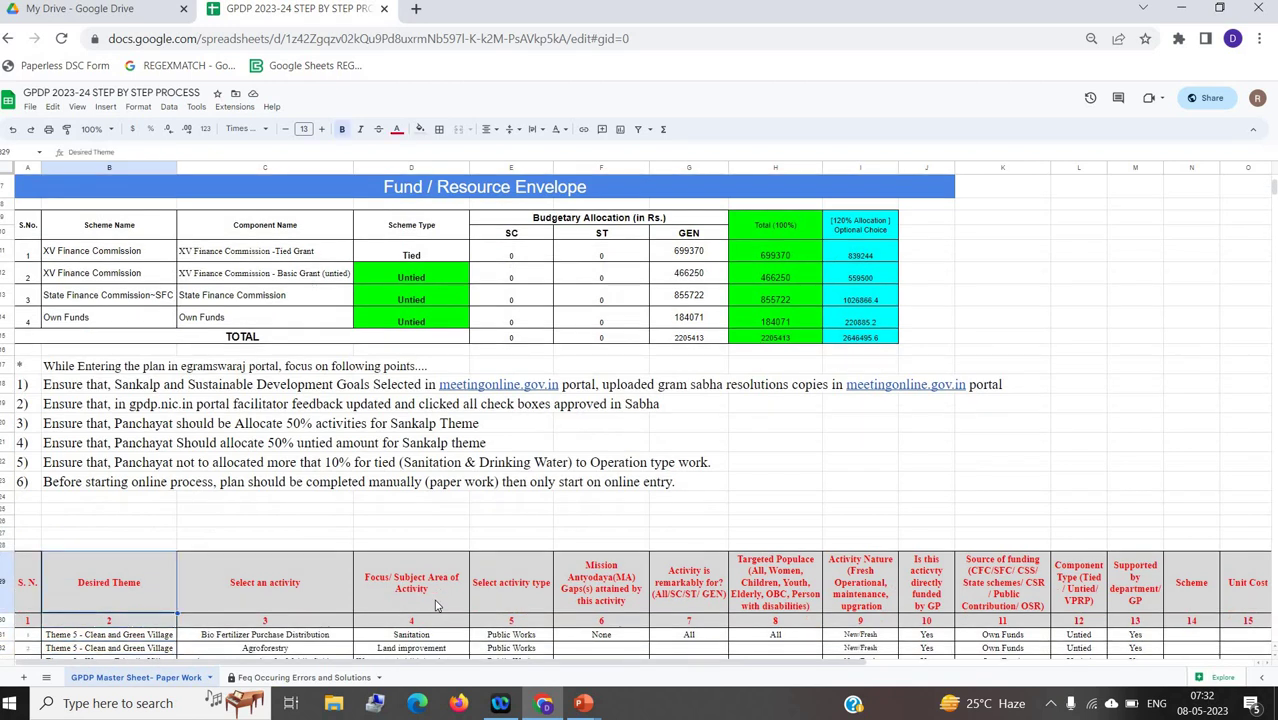
key(ctrl+equal)
key(ctrl+equal)
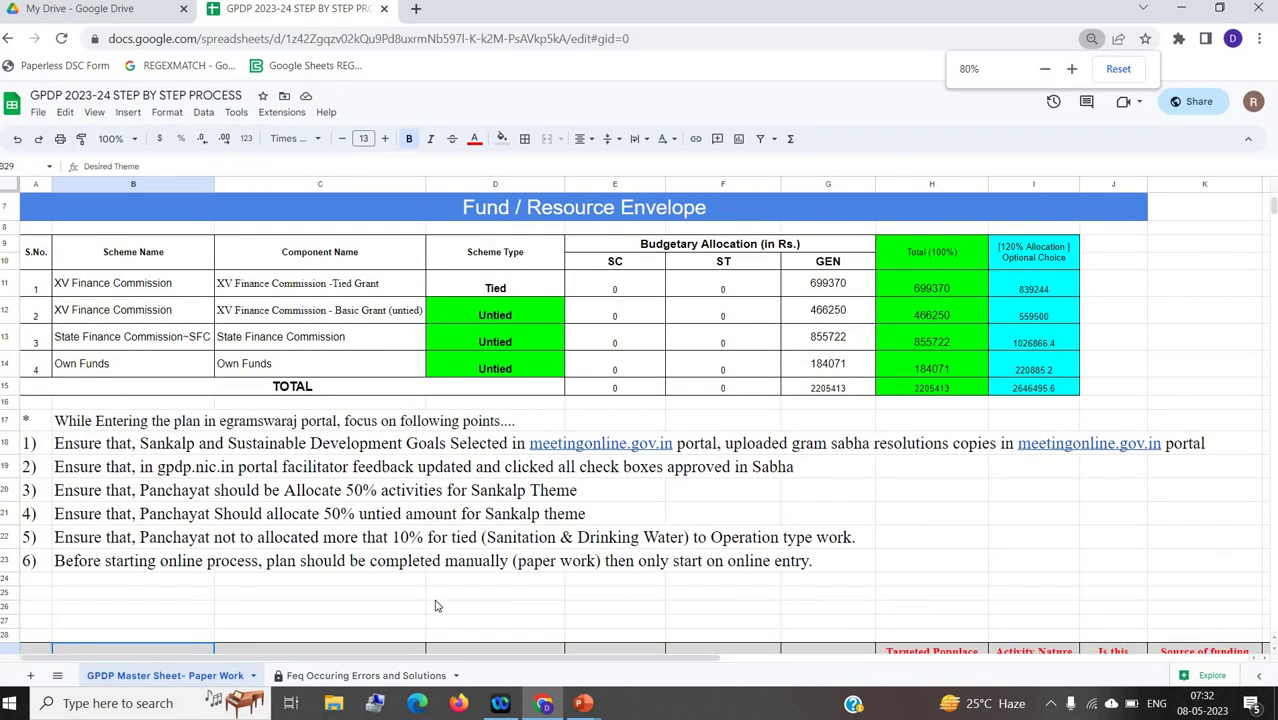
key(Down)
key(Down)
key(Down)
key(Down)
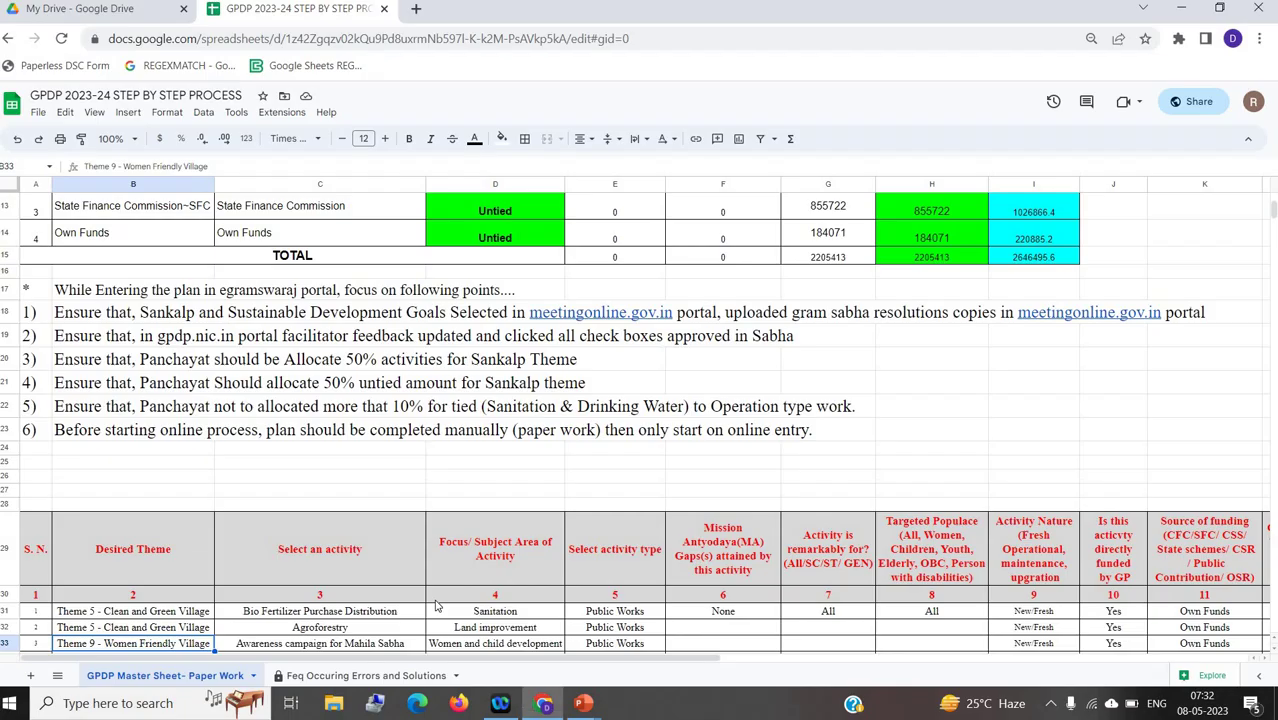
key(Up)
key(Up)
key(Up)
key(Up)
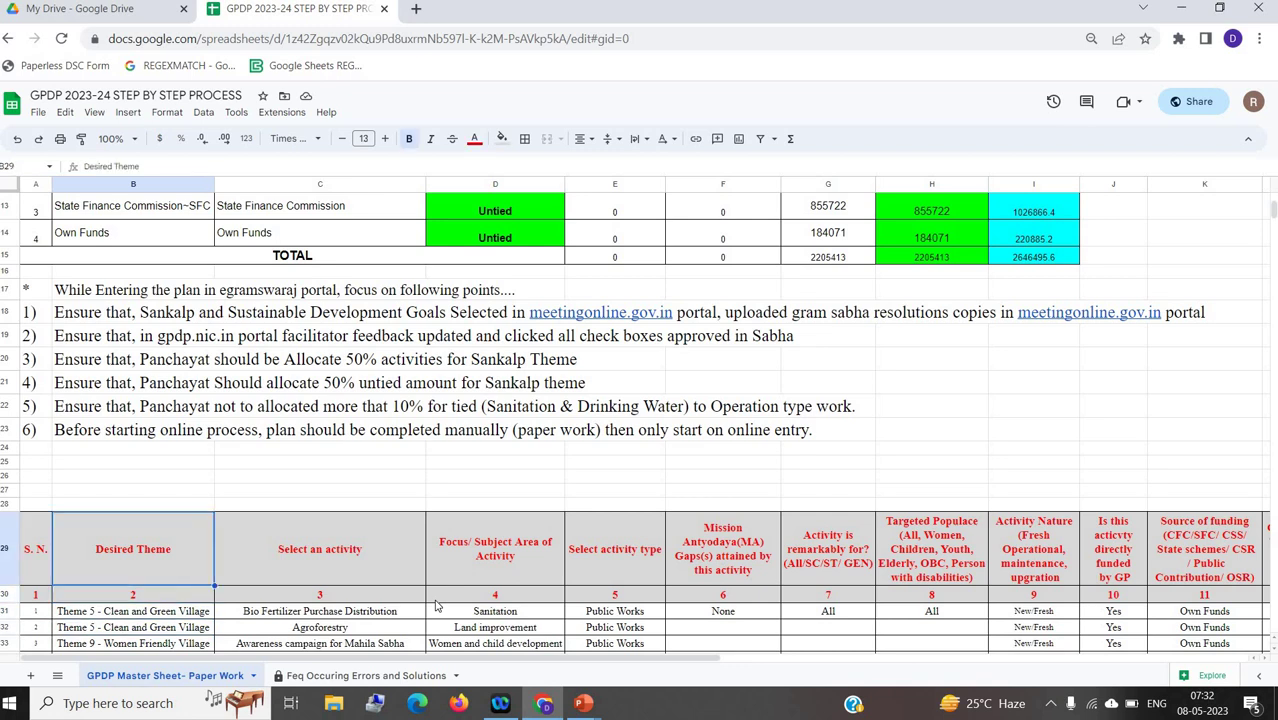
Step: Review the activity table's column headings in order from Select an activity through Supported by department/ GP
key(Right)
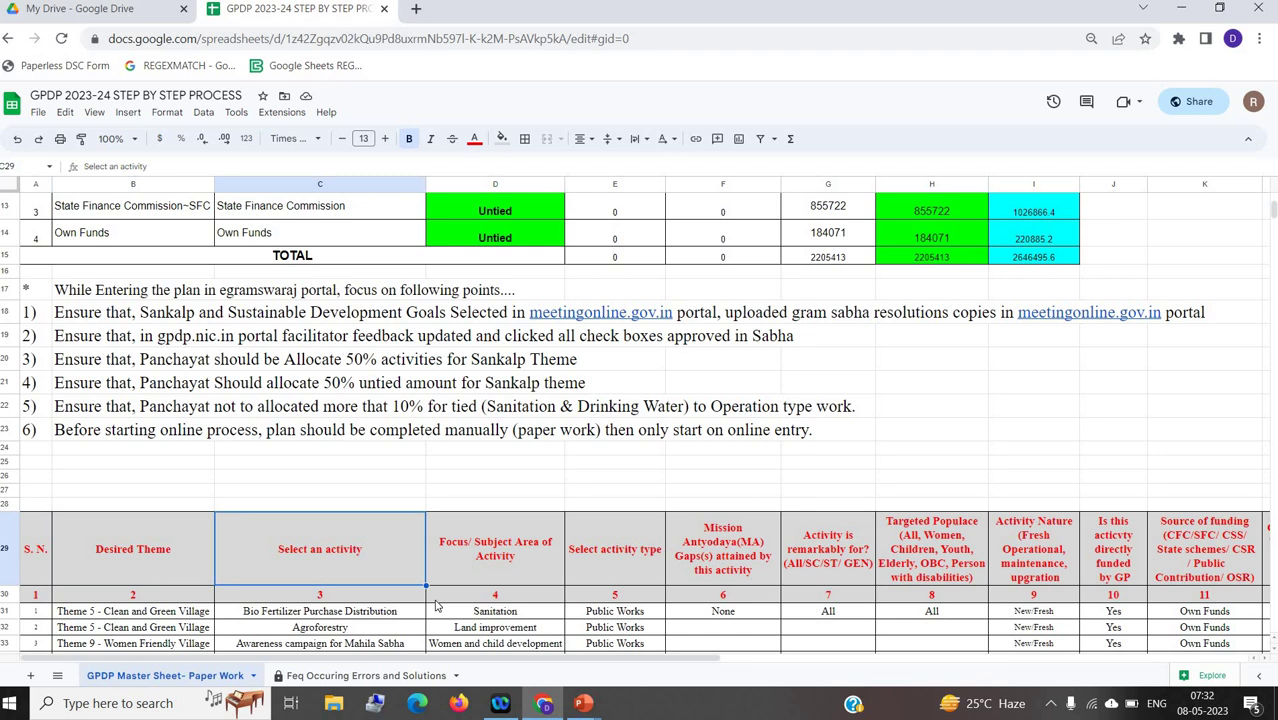
key(Right)
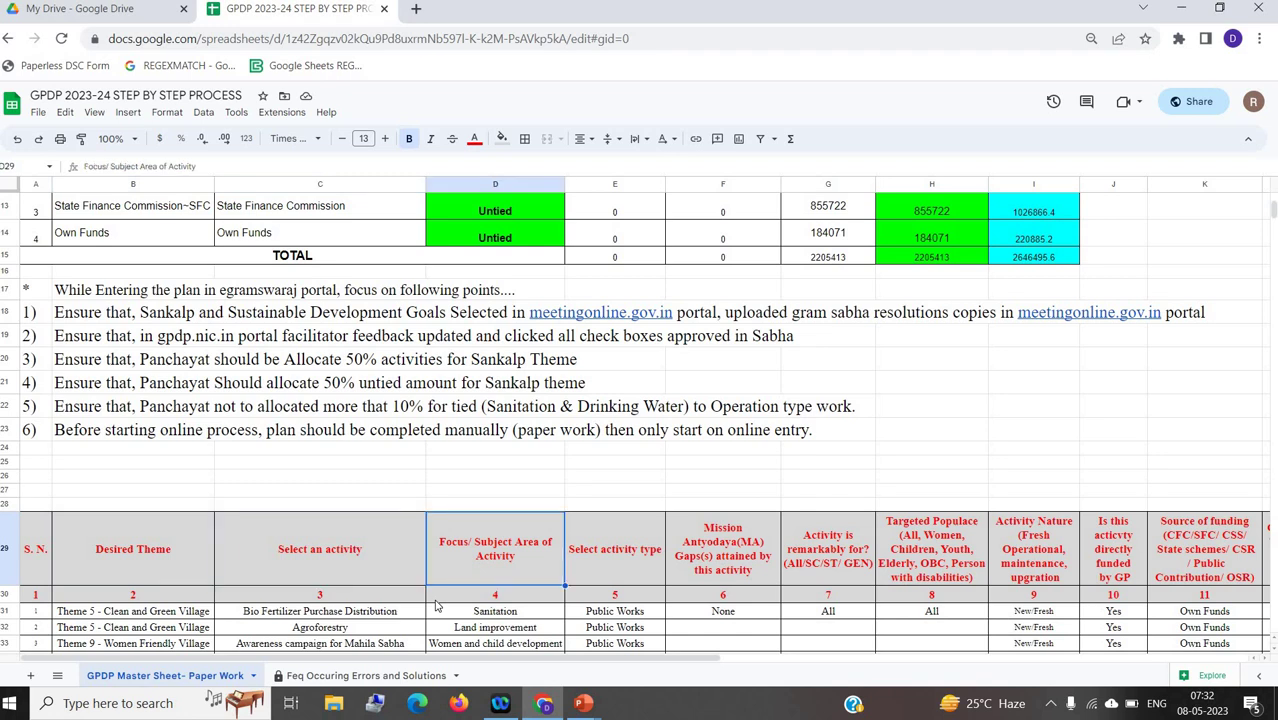
key(ctrl+plus)
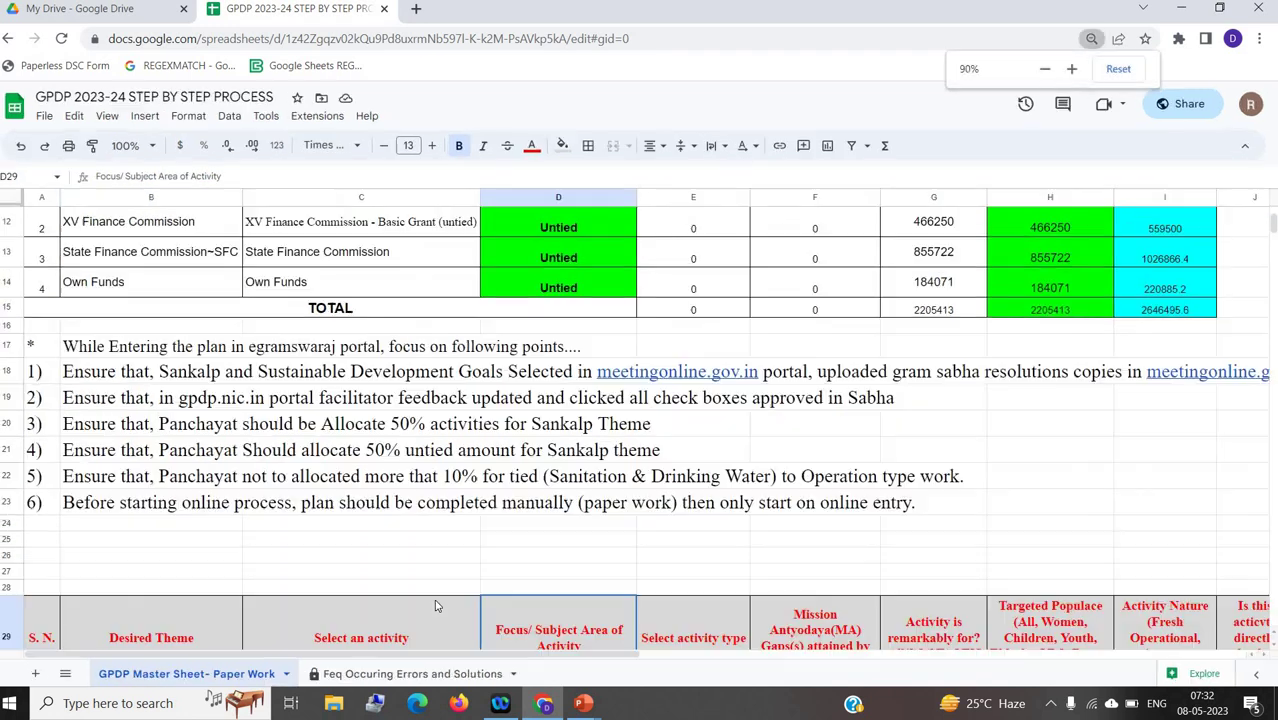
scroll(435, 605, down, 1)
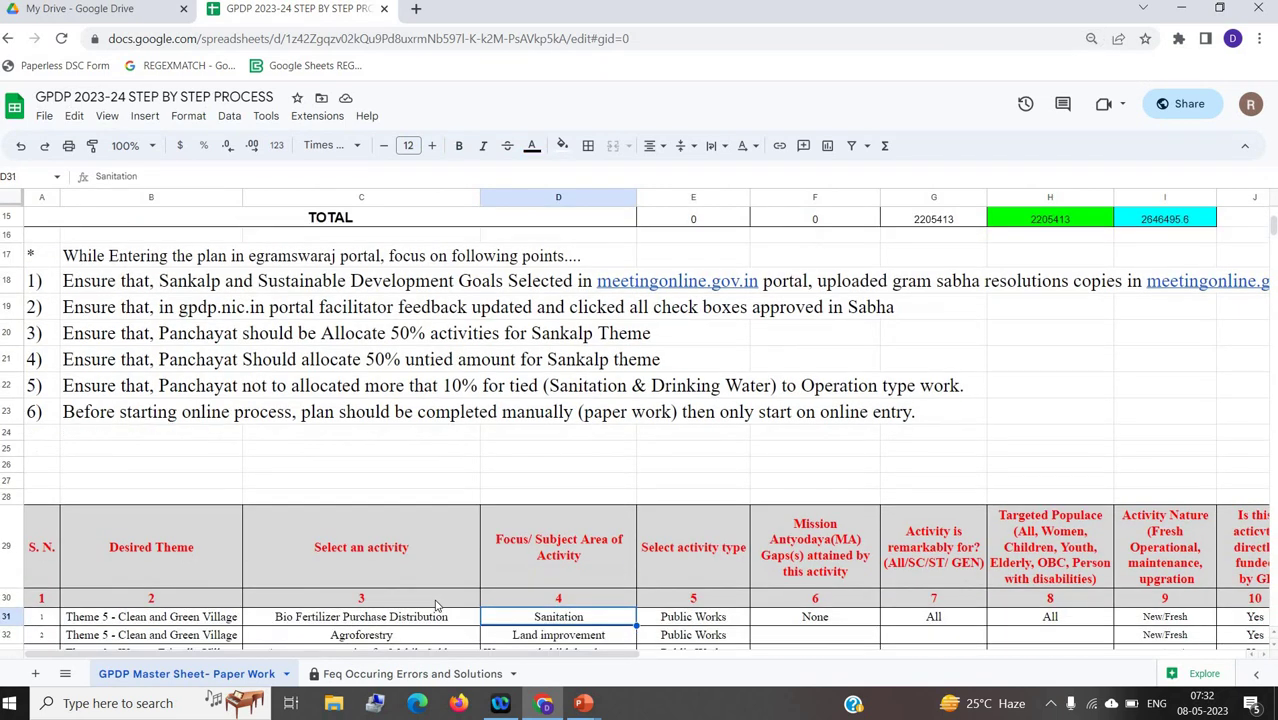
key(Right)
key(Right)
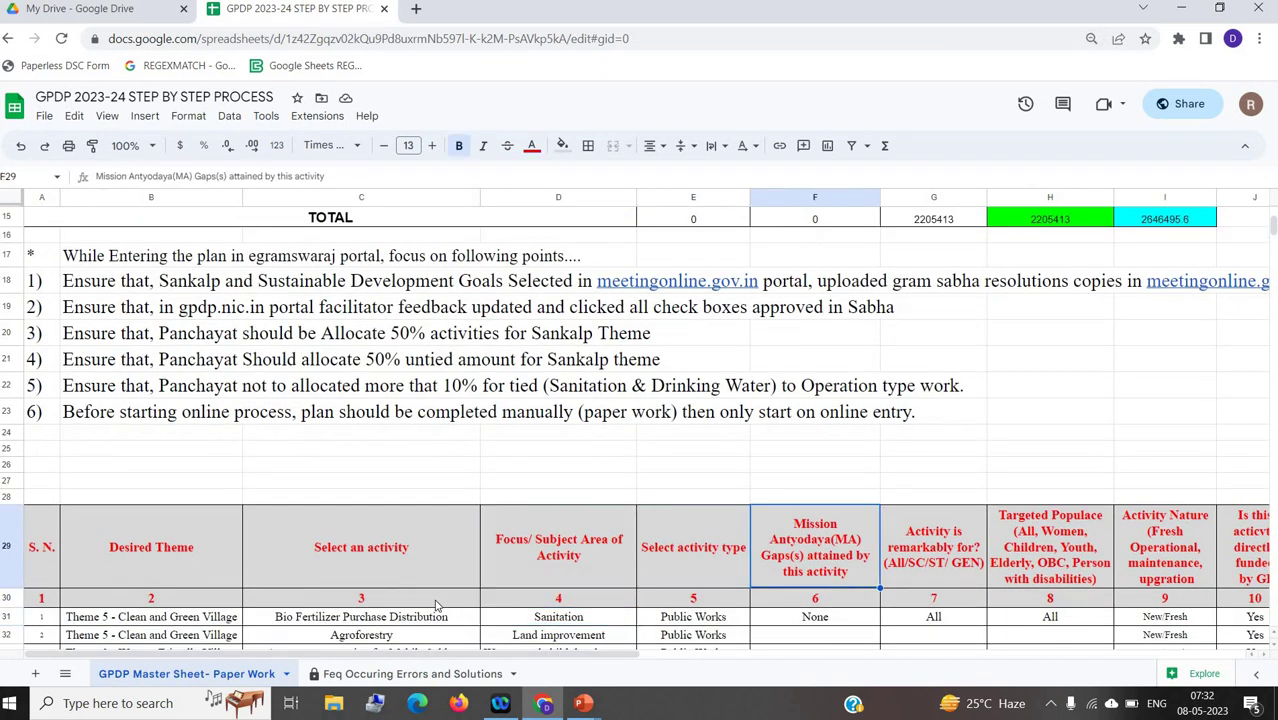
key(Right)
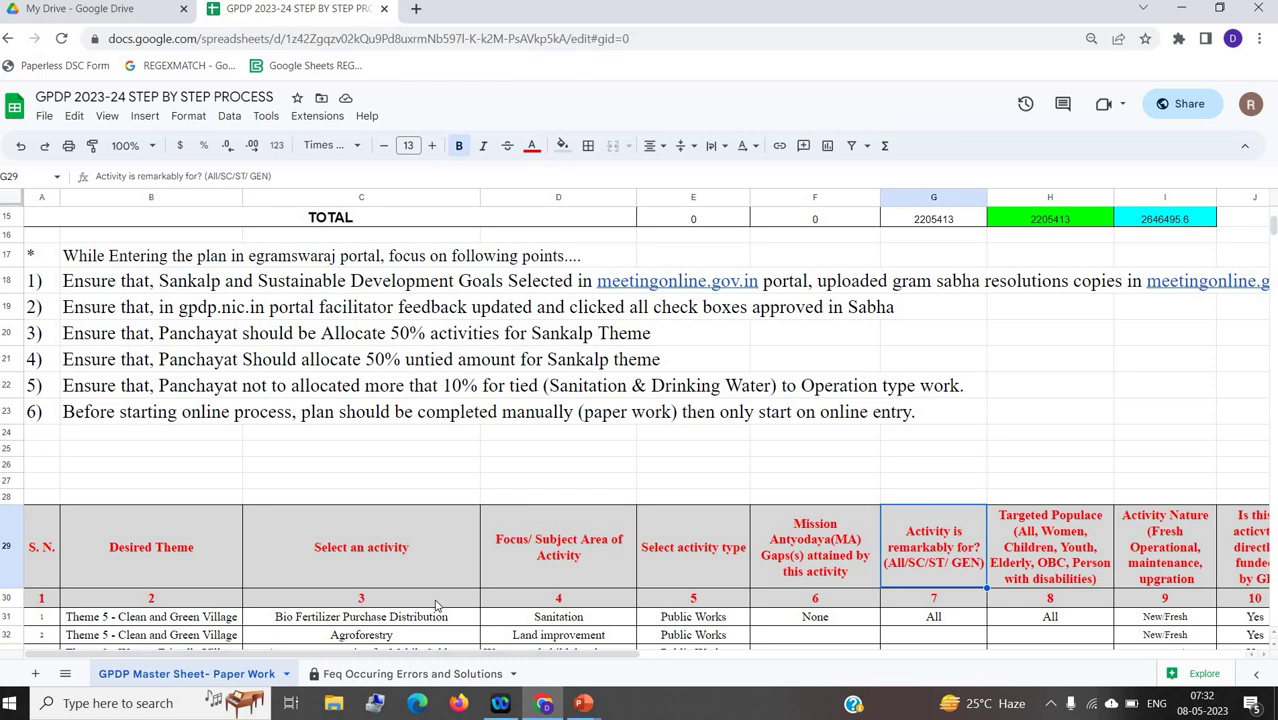
key(Right)
key(Right)
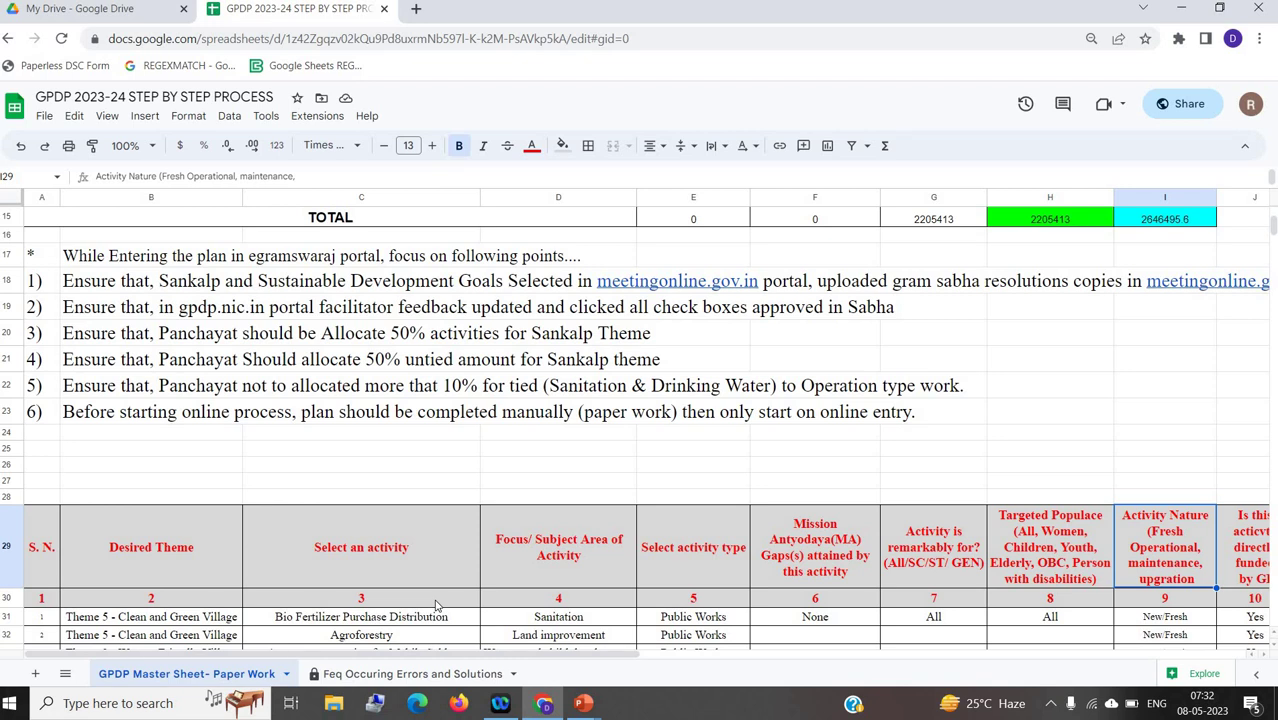
key(Right)
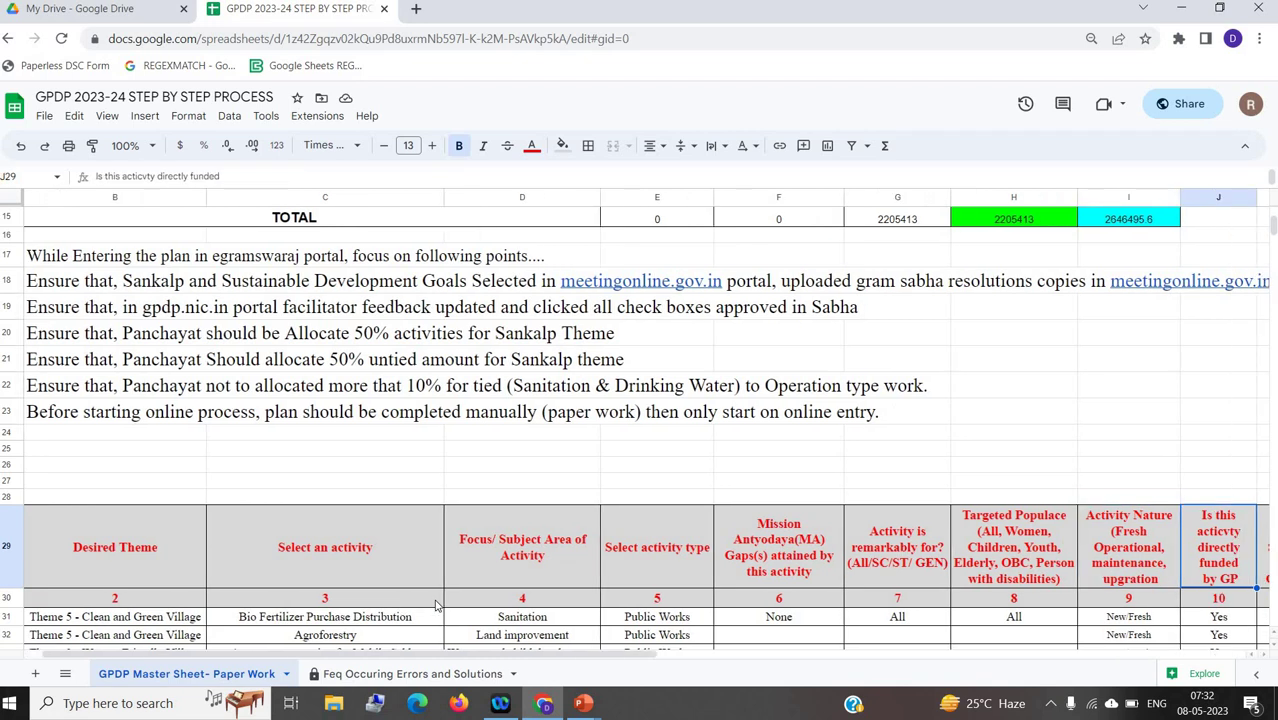
key(Right)
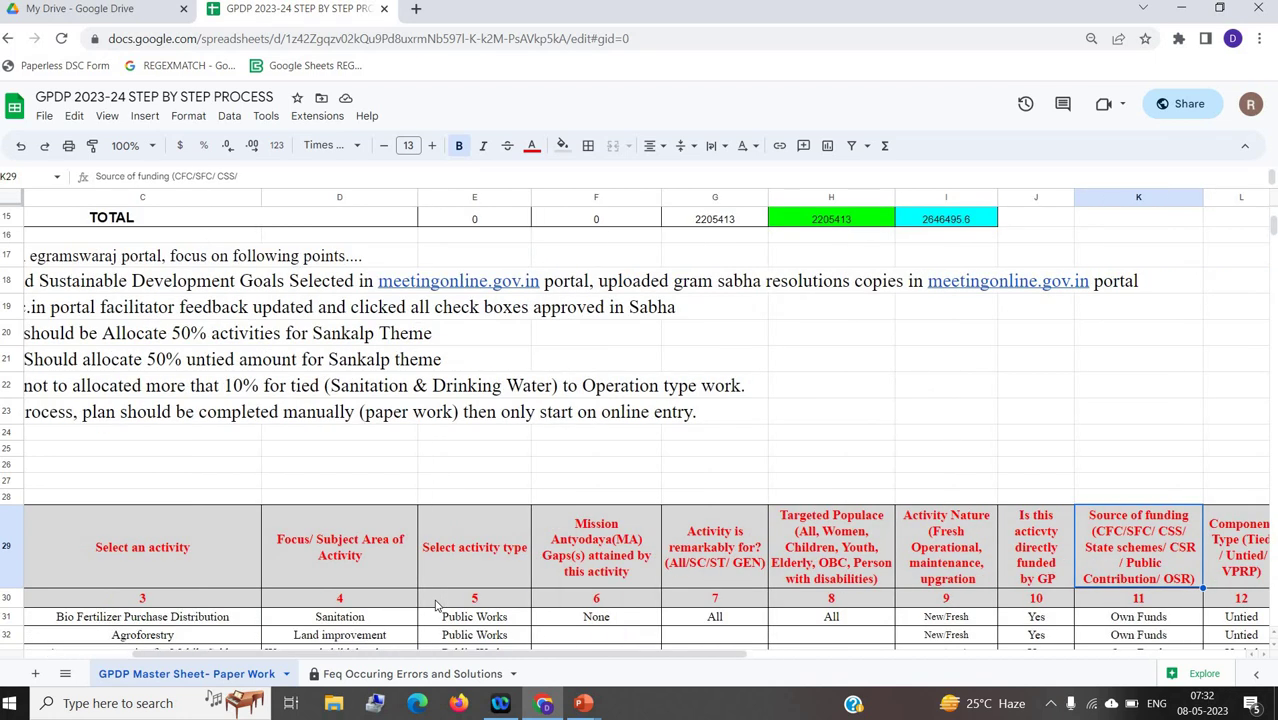
key(Left)
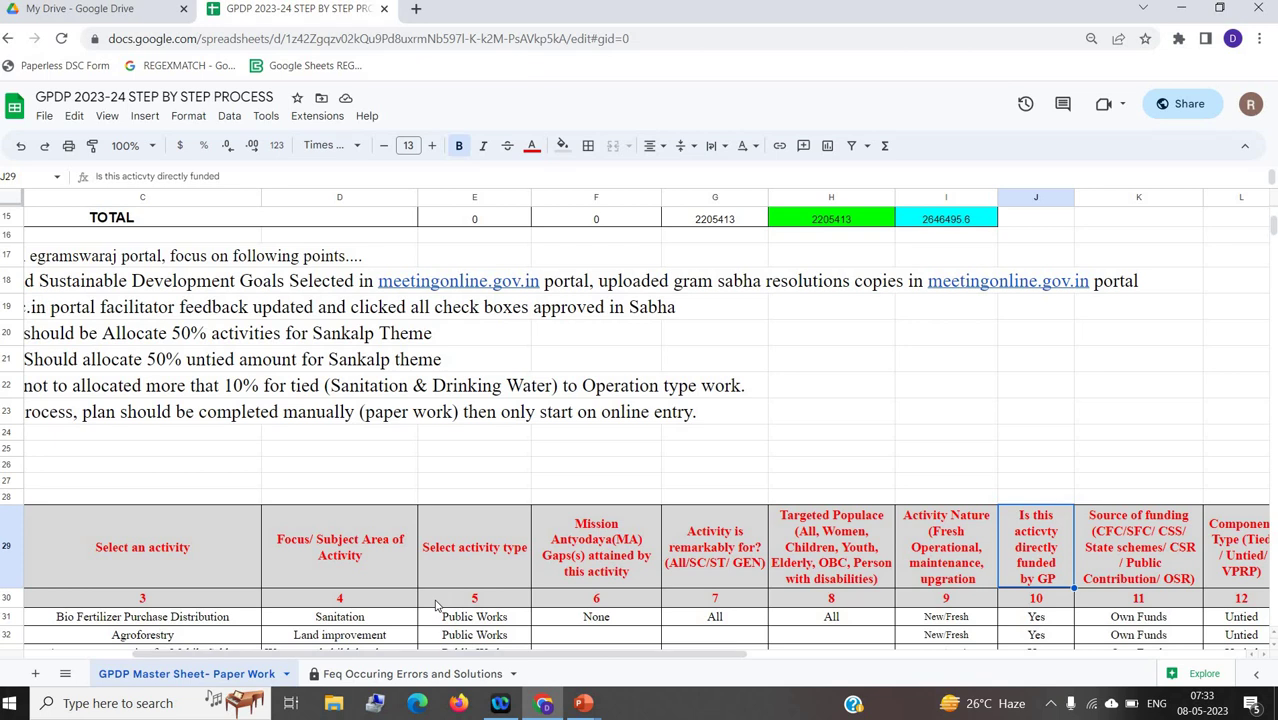
key(Right)
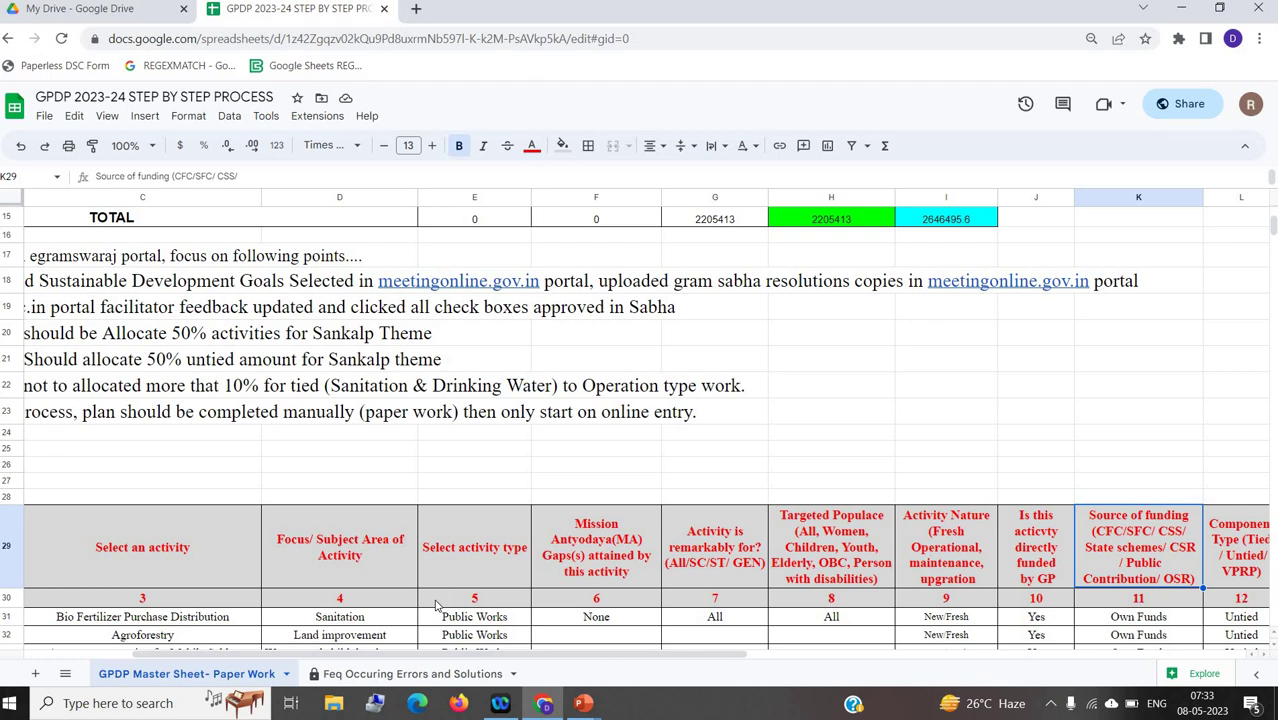
key(Right)
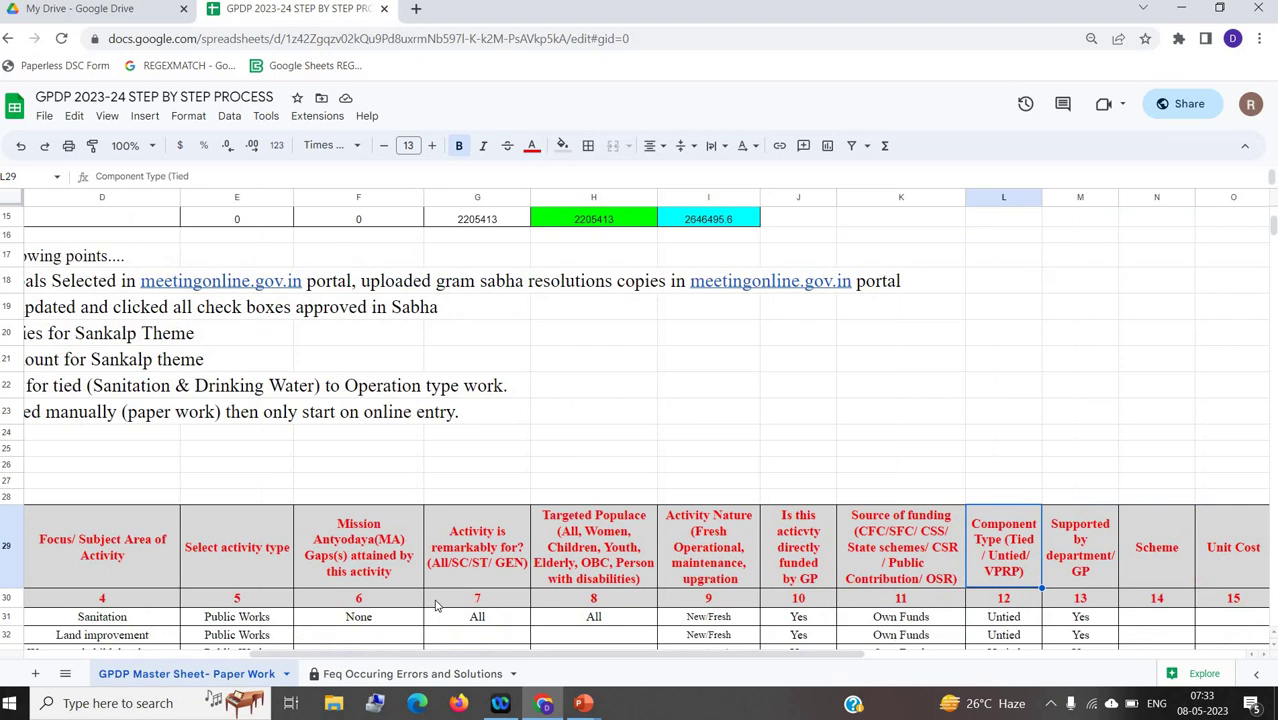
key(Right)
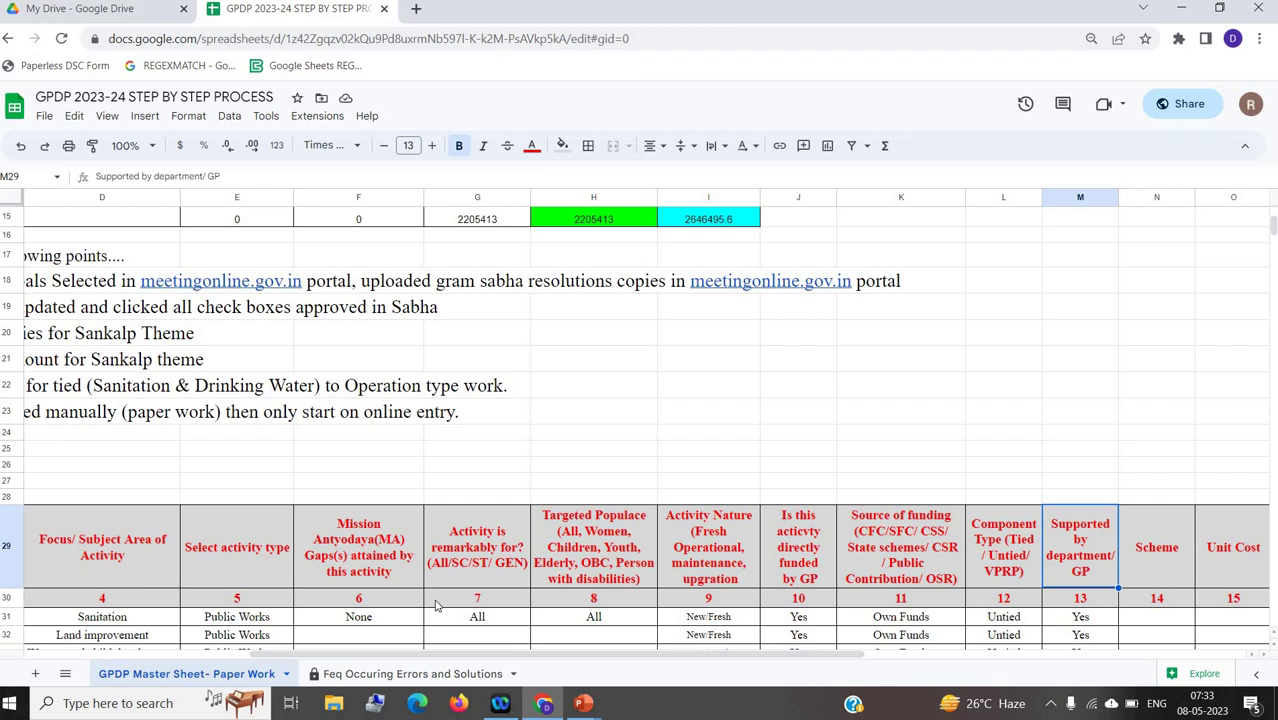
Step: Review the first activity row's remaining columns in order, from Supported by department/ GP through Activity Output
key(Down)
key(Down)
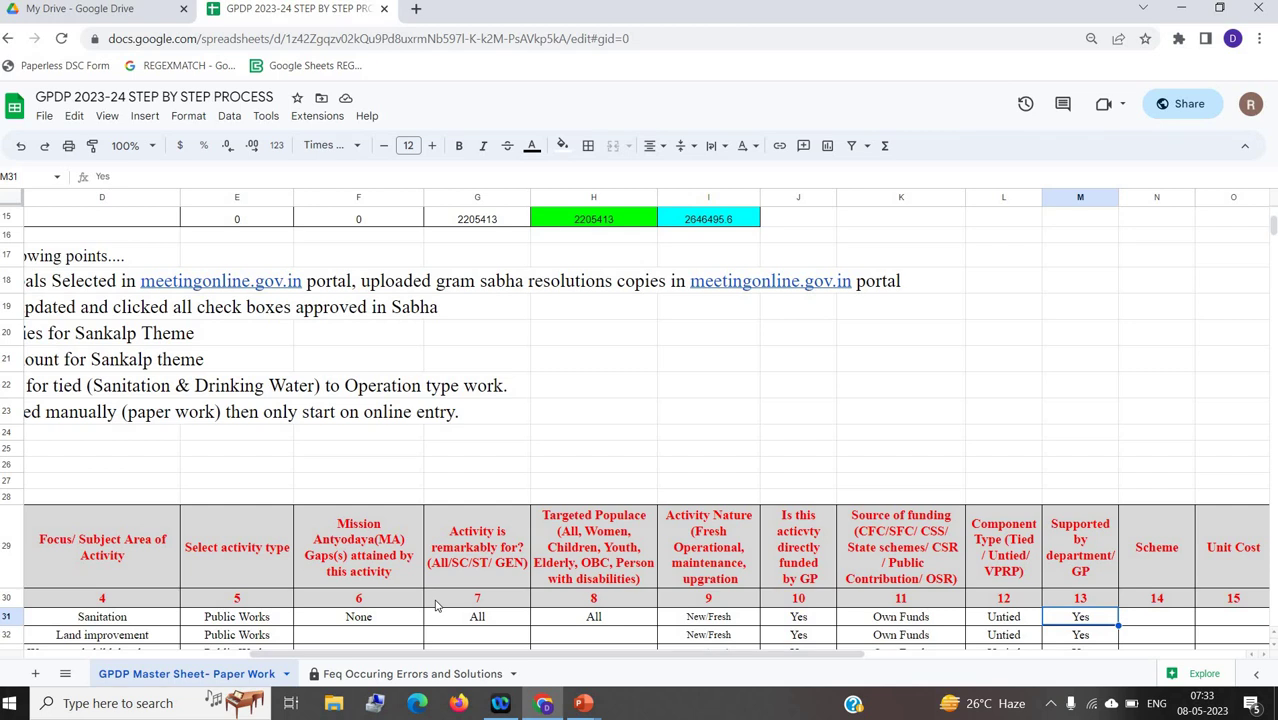
key(Right)
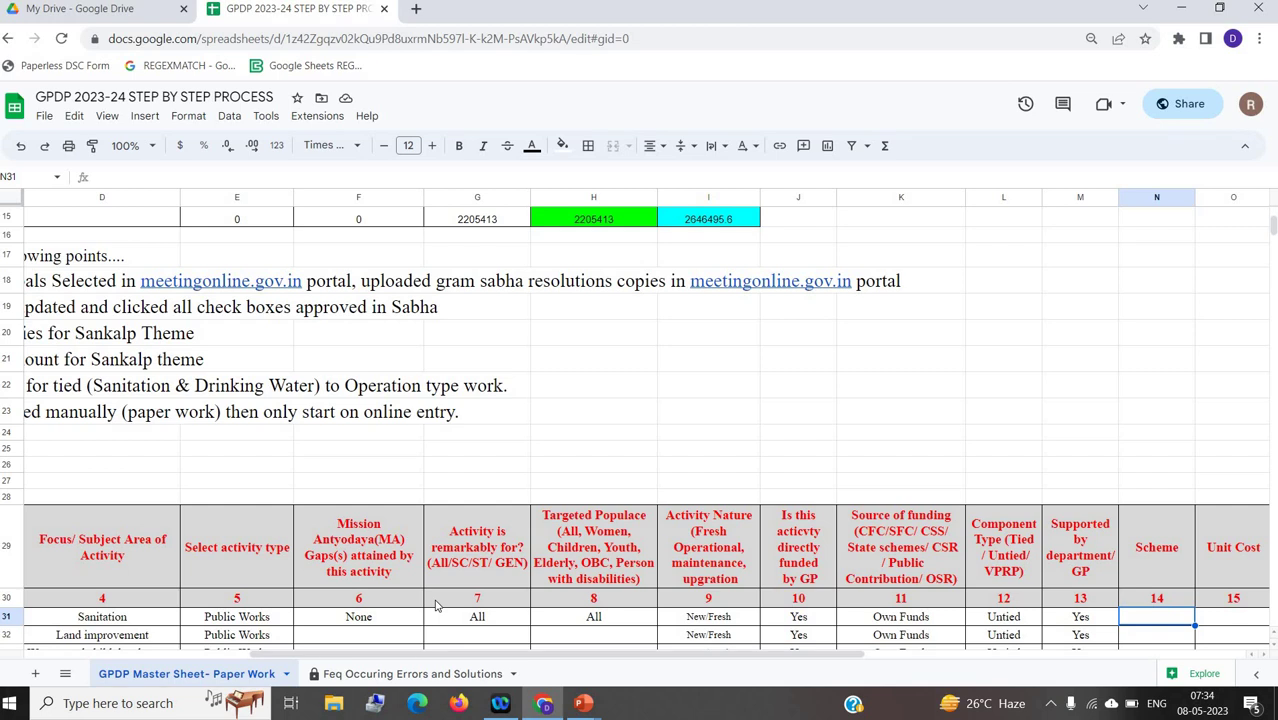
key(Right)
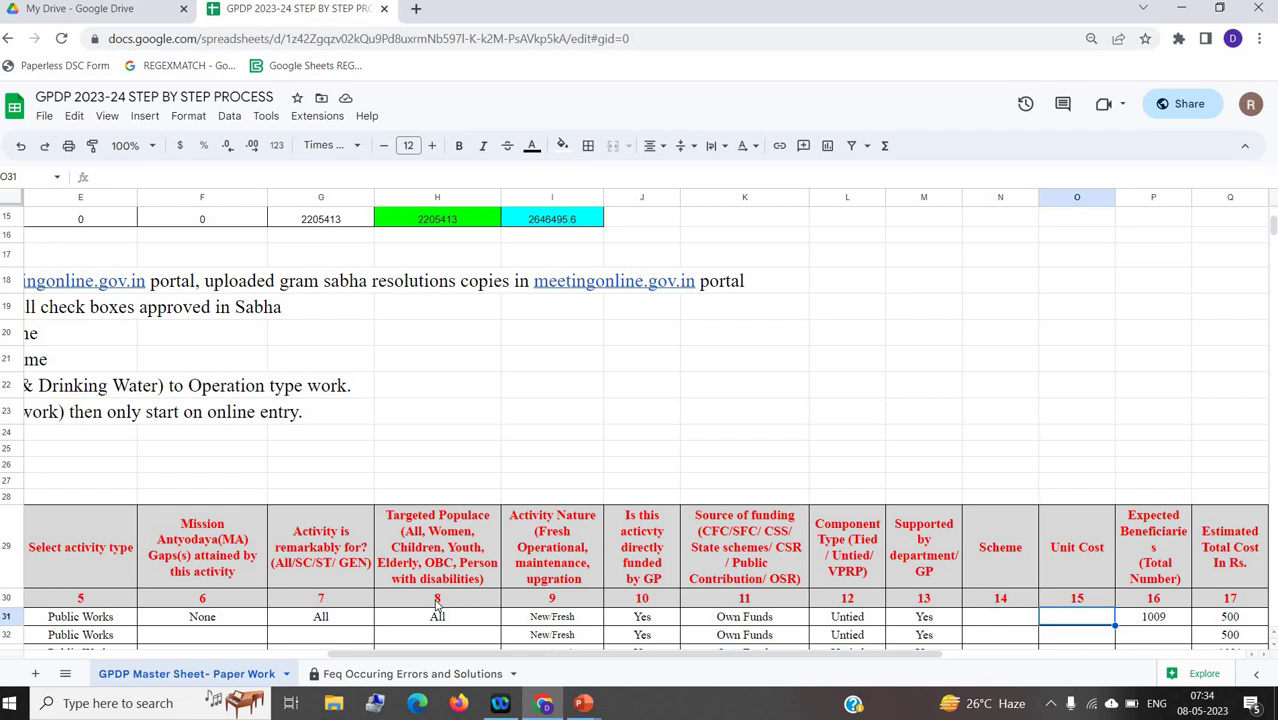
key(Right)
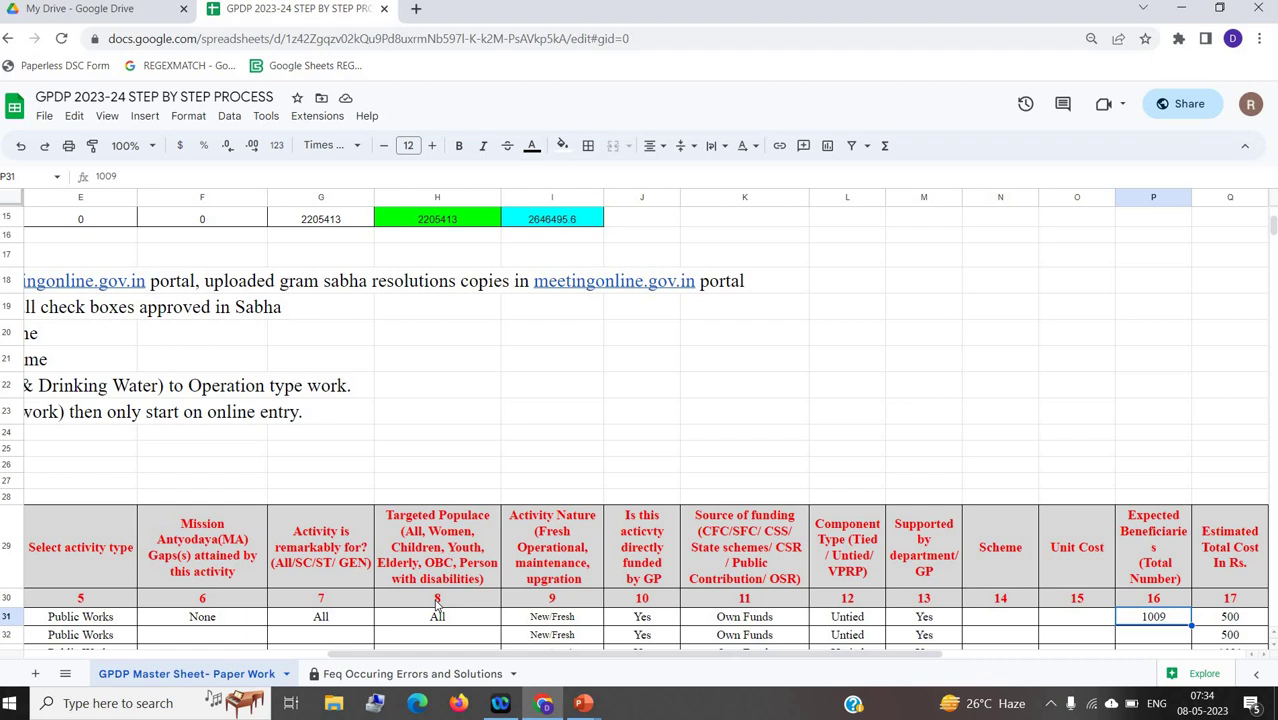
key(Right)
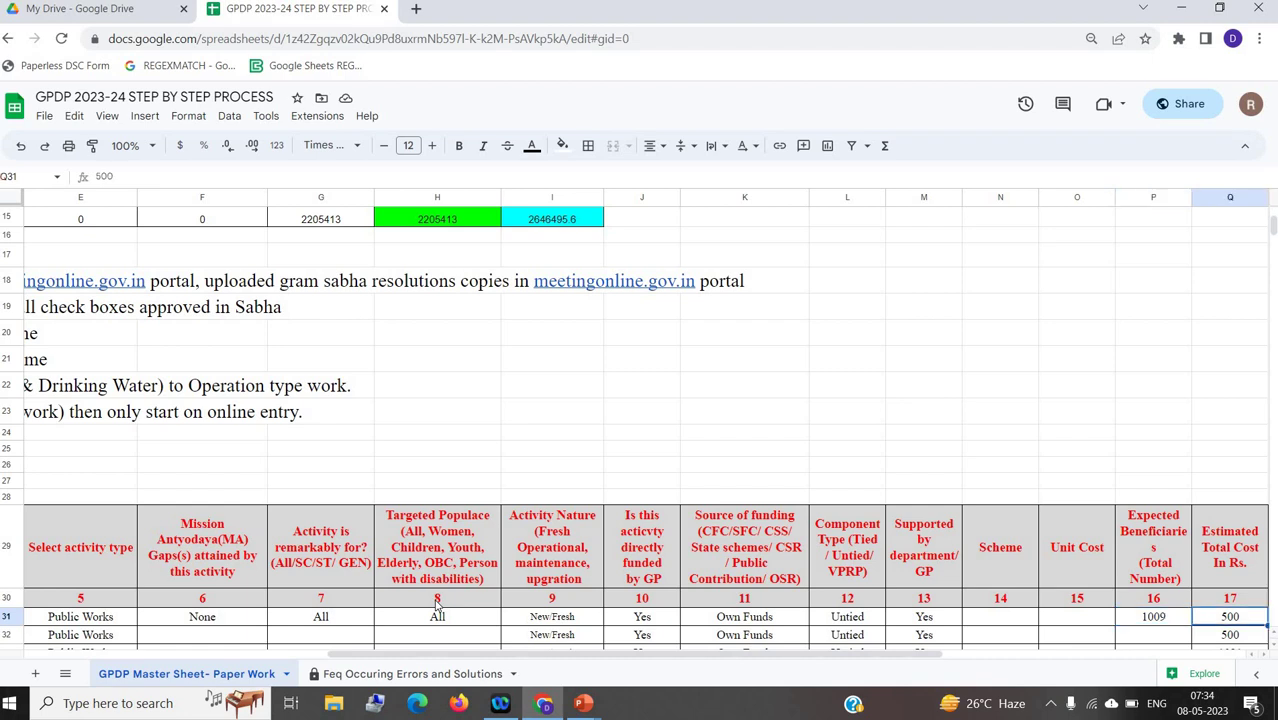
key(Right)
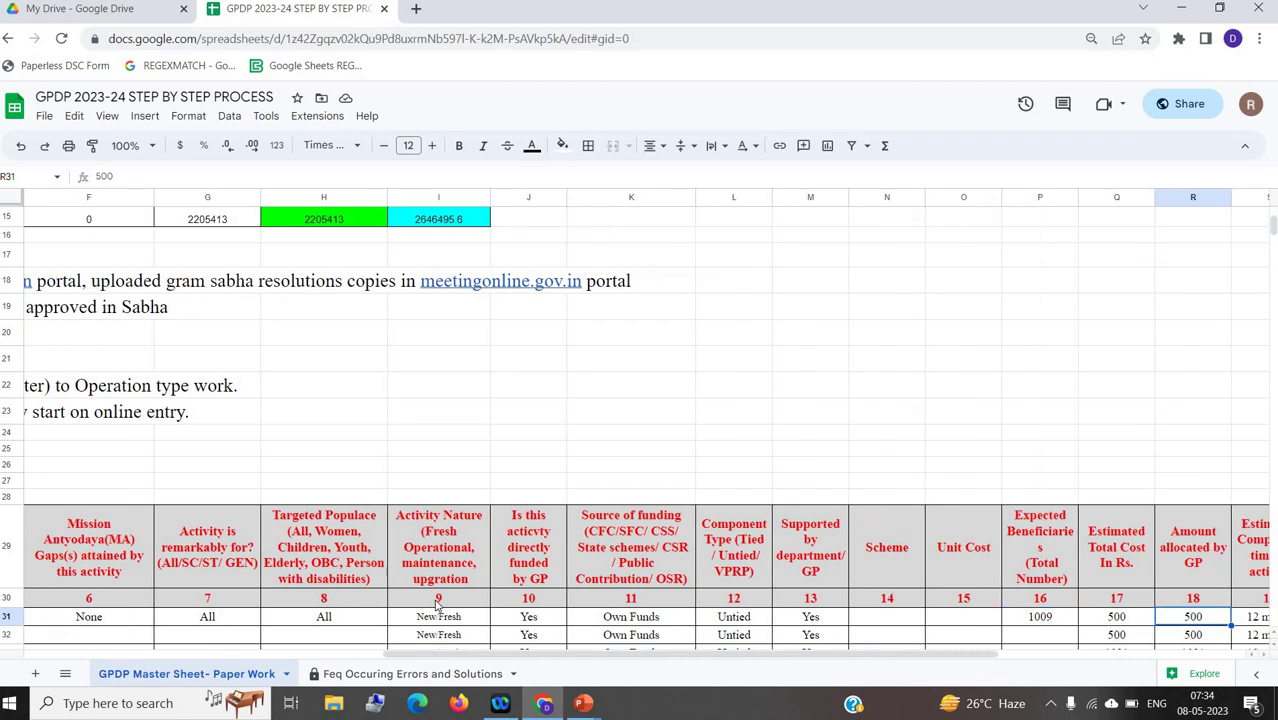
key(Right)
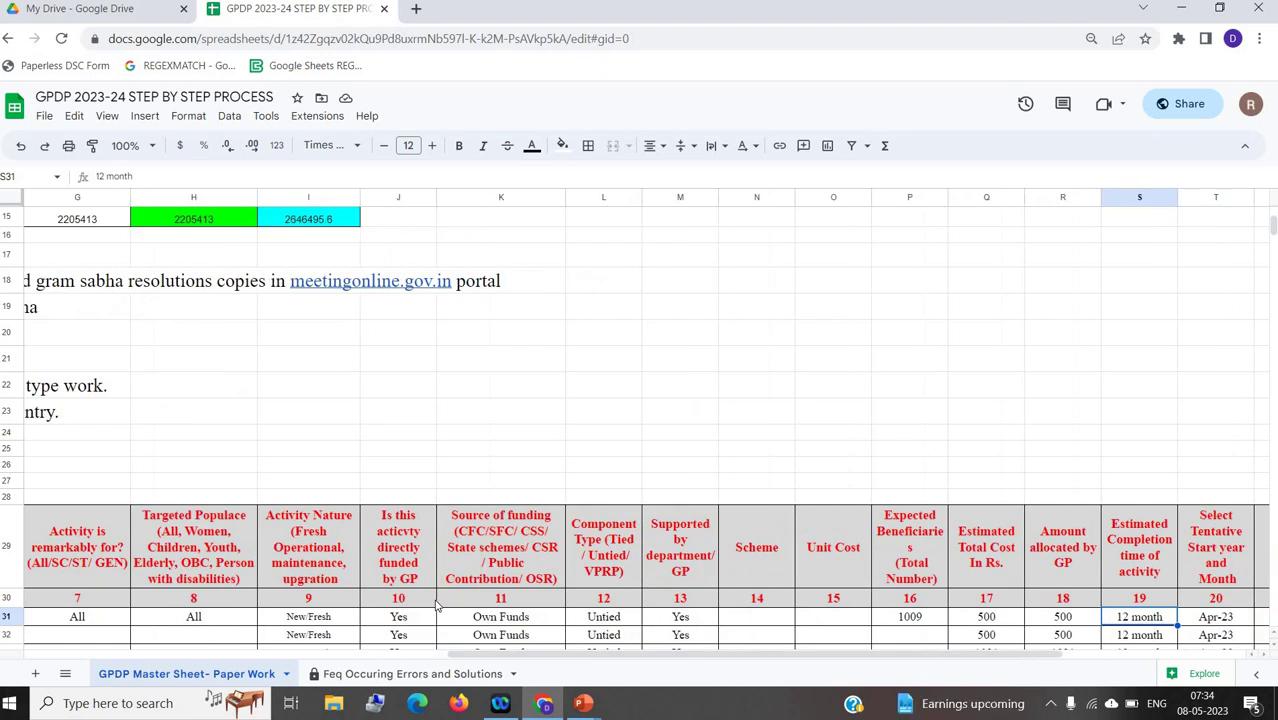
key(Right)
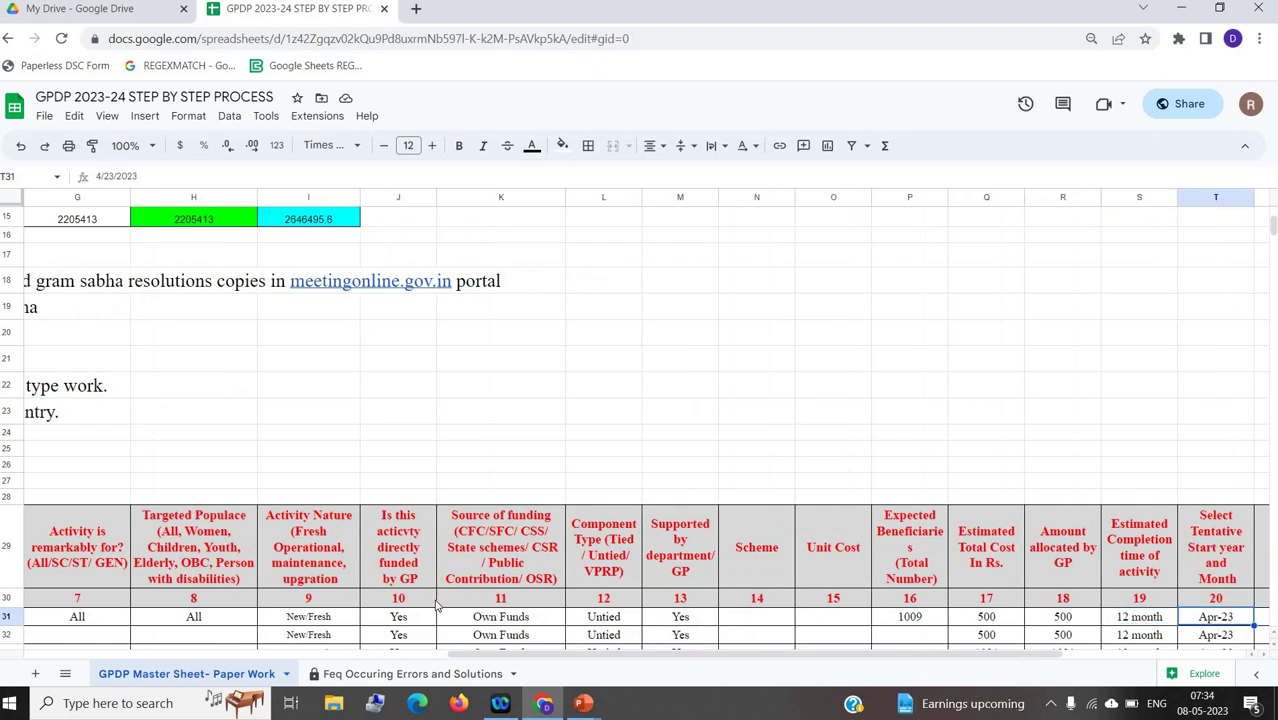
key(Right)
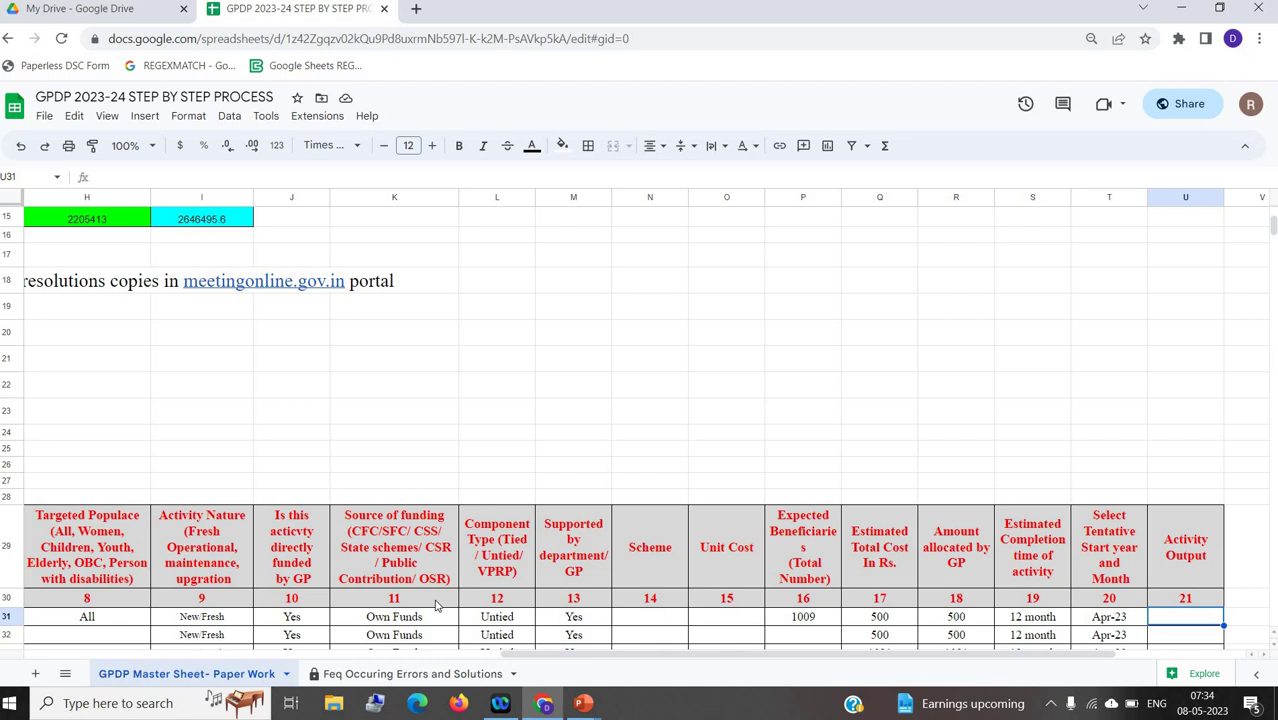
Step: Review the Desired Theme entries and their activities down the table to the Repair of drainage channel row
key(Left)
key(Left)
key(Left)
key(Left)
key(Left)
key(Left)
key(Left)
key(Left)
key(Left)
key(Left)
key(Left)
key(Left)
key(Left)
key(Left)
key(Left)
key(Left)
key(Left)
key(Left)
key(Left)
key(Left)
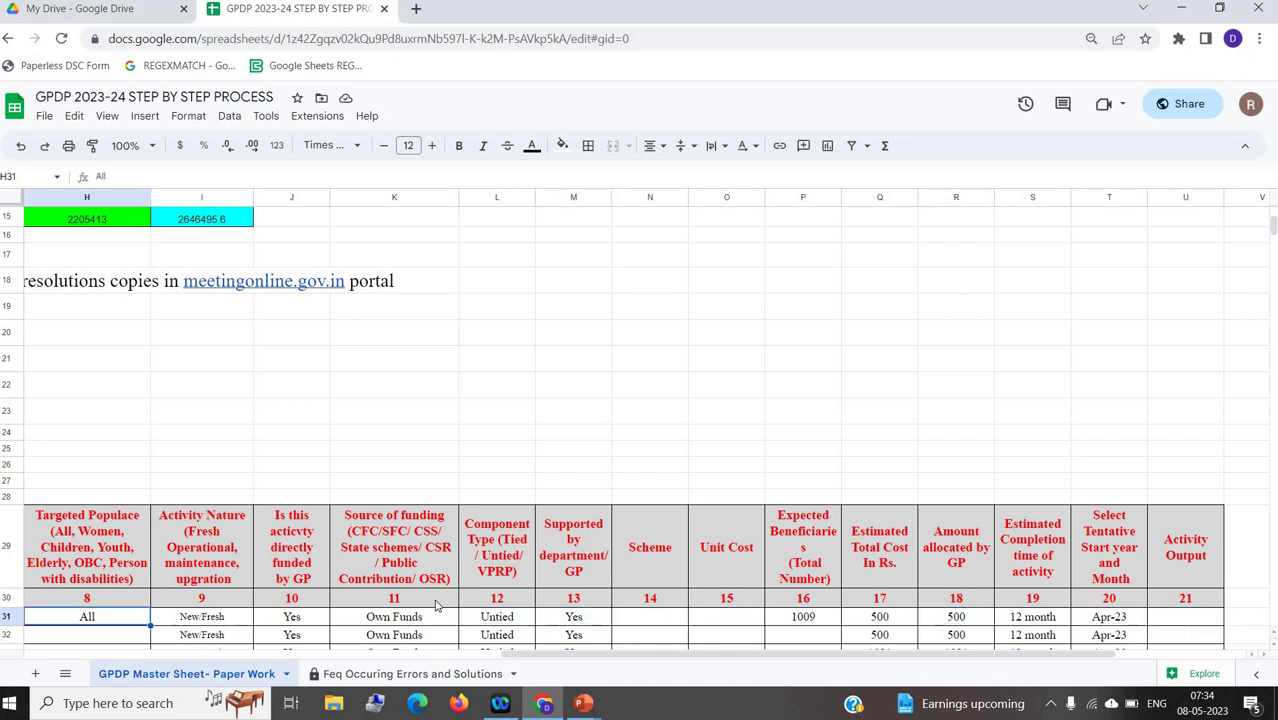
key(Down)
key(Down)
key(Down)
key(Down)
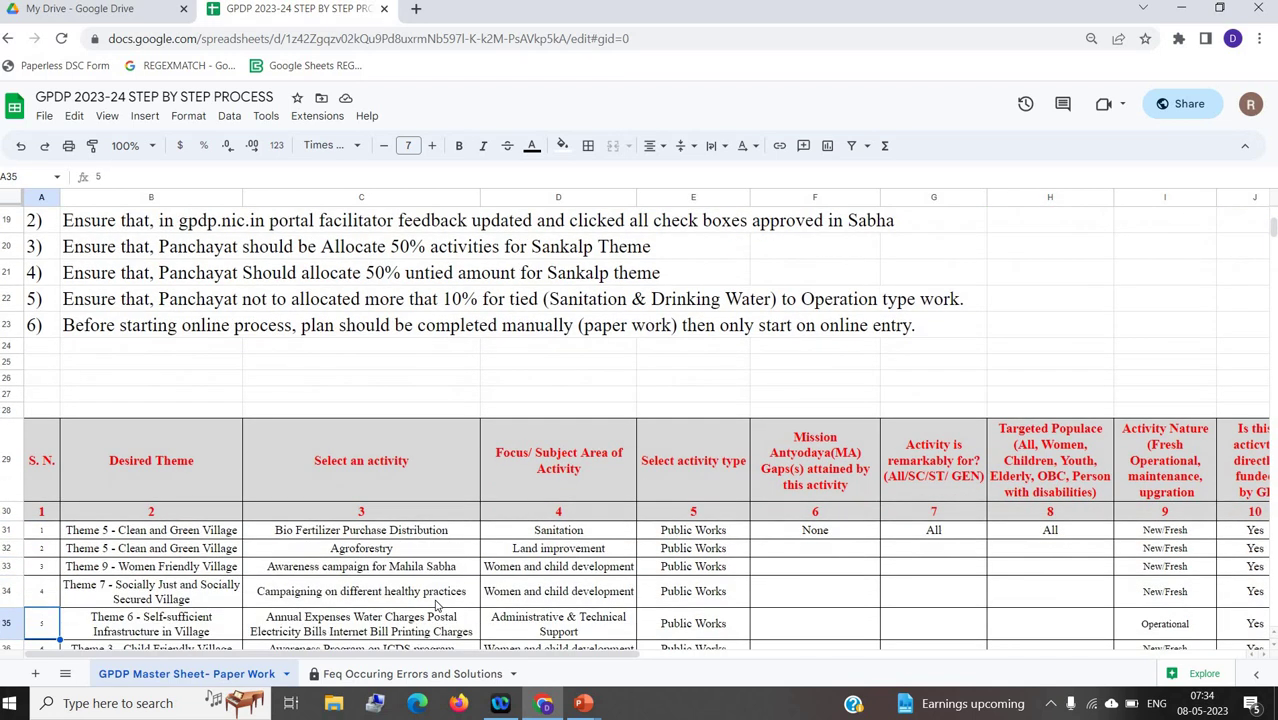
click(148, 585)
key(Down)
key(Down)
key(Down)
key(Down)
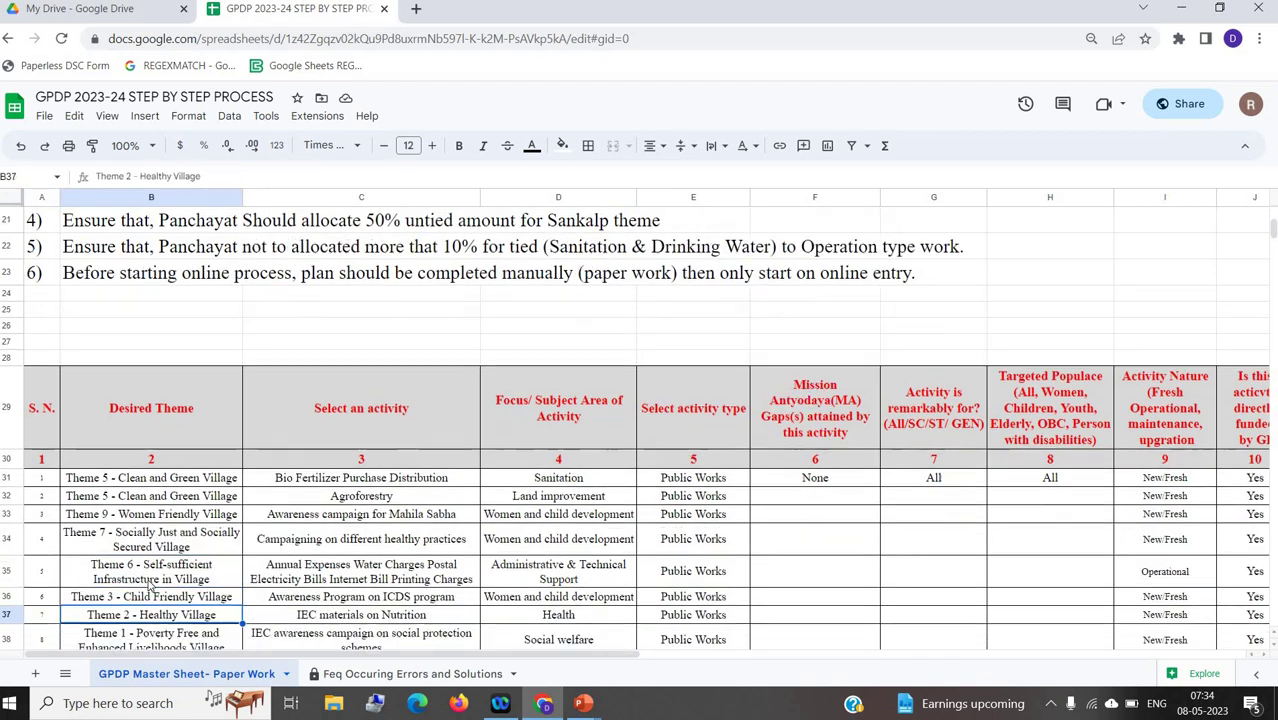
key(Down)
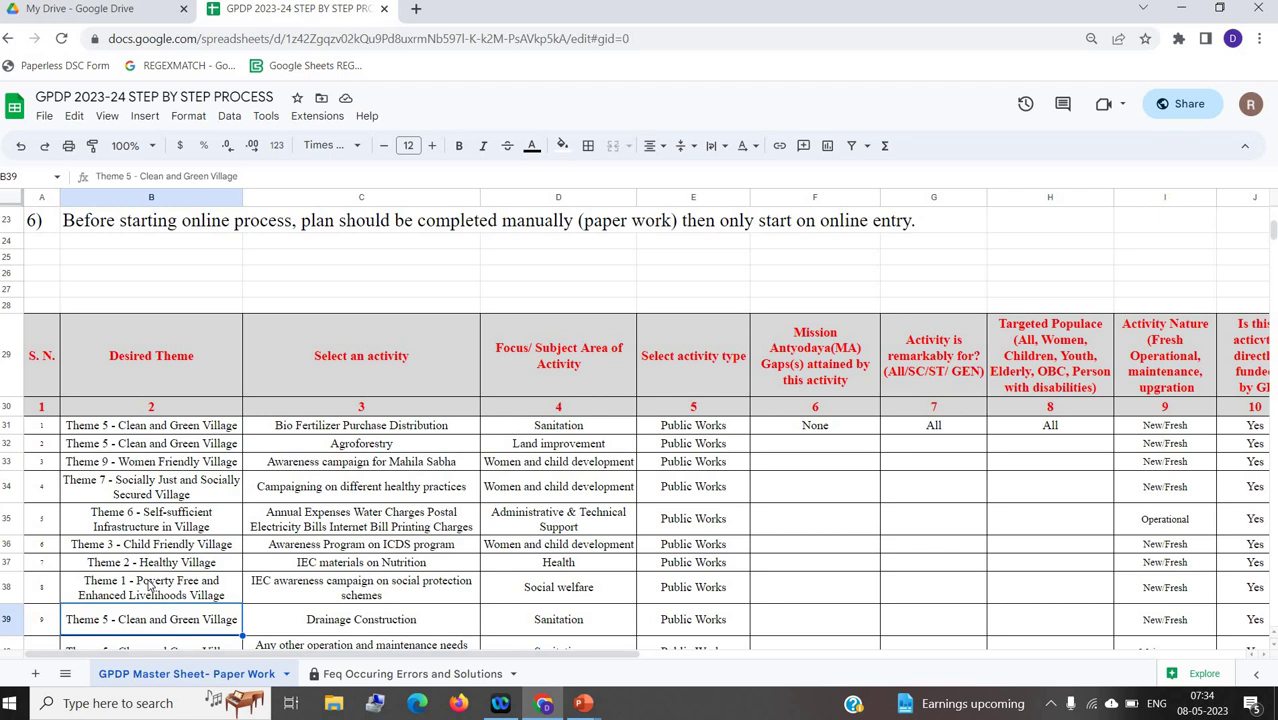
key(Down)
key(Down)
key(Down)
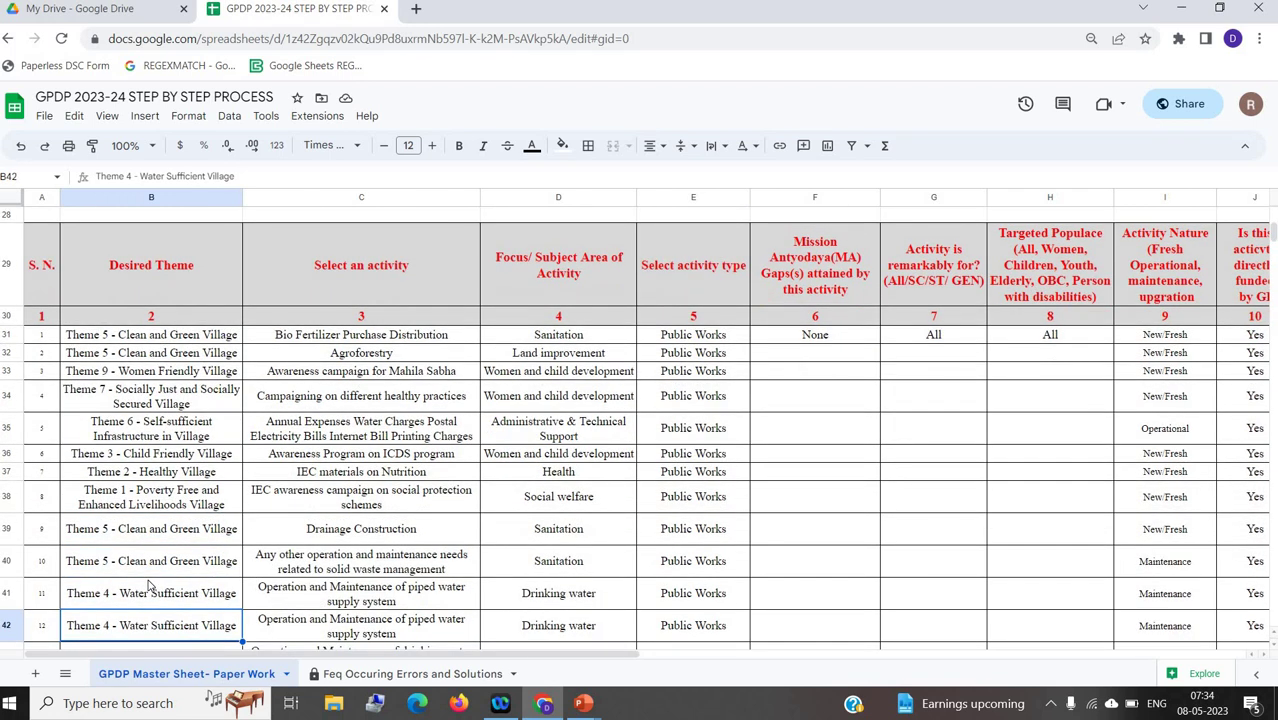
key(Down)
key(Down)
key(Down)
key(Down)
key(Down)
key(Down)
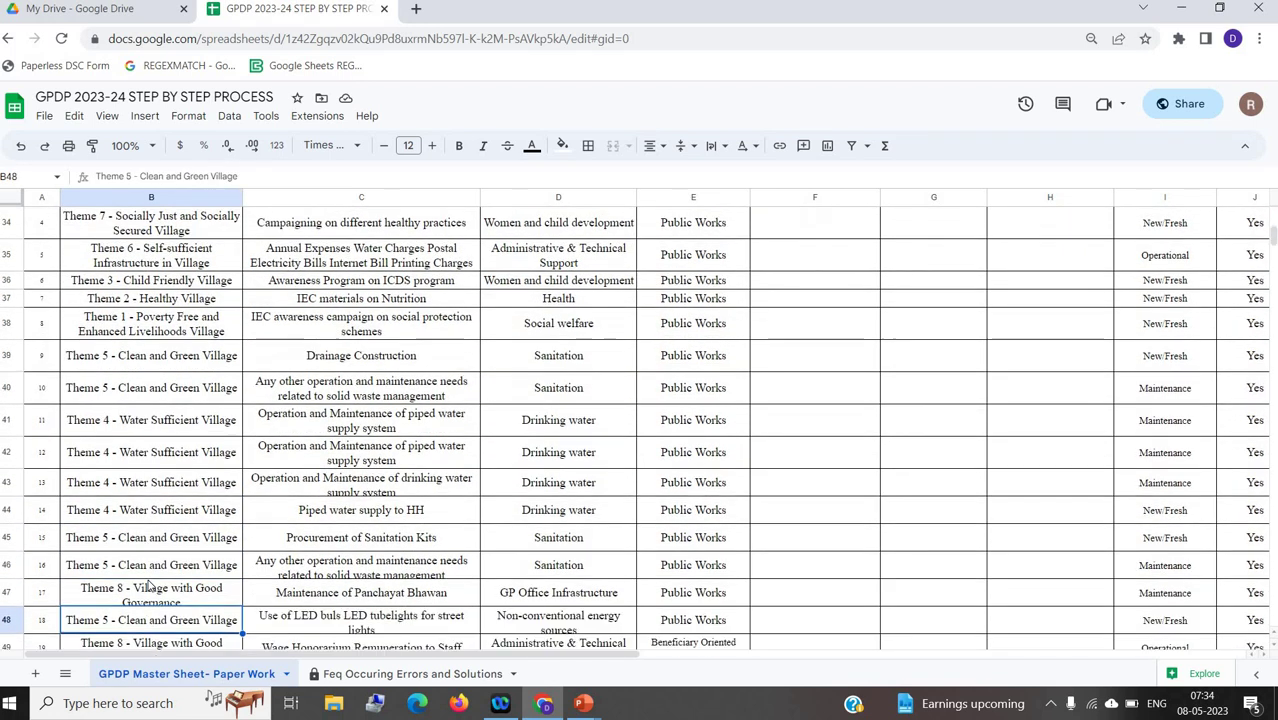
key(Down)
key(Down)
key(Down)
key(Down)
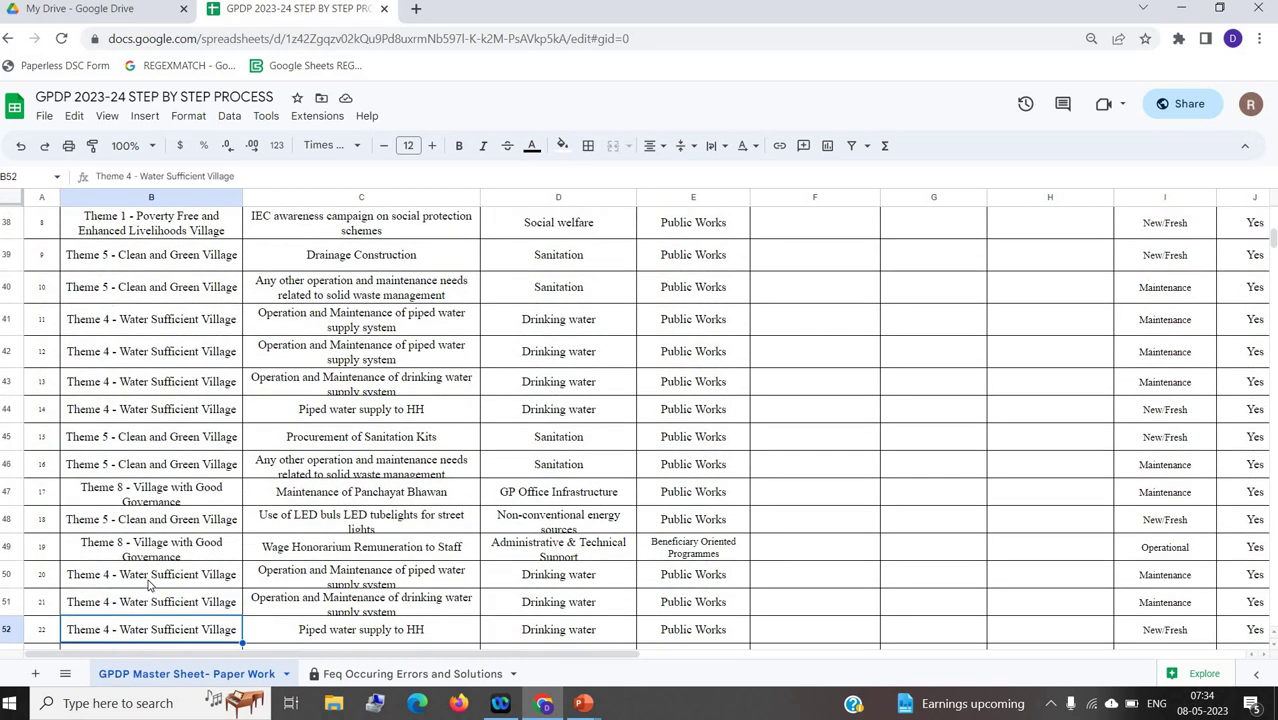
key(Down)
key(Down)
key(Down)
key(Down)
key(Down)
key(Down)
key(Down)
key(Down)
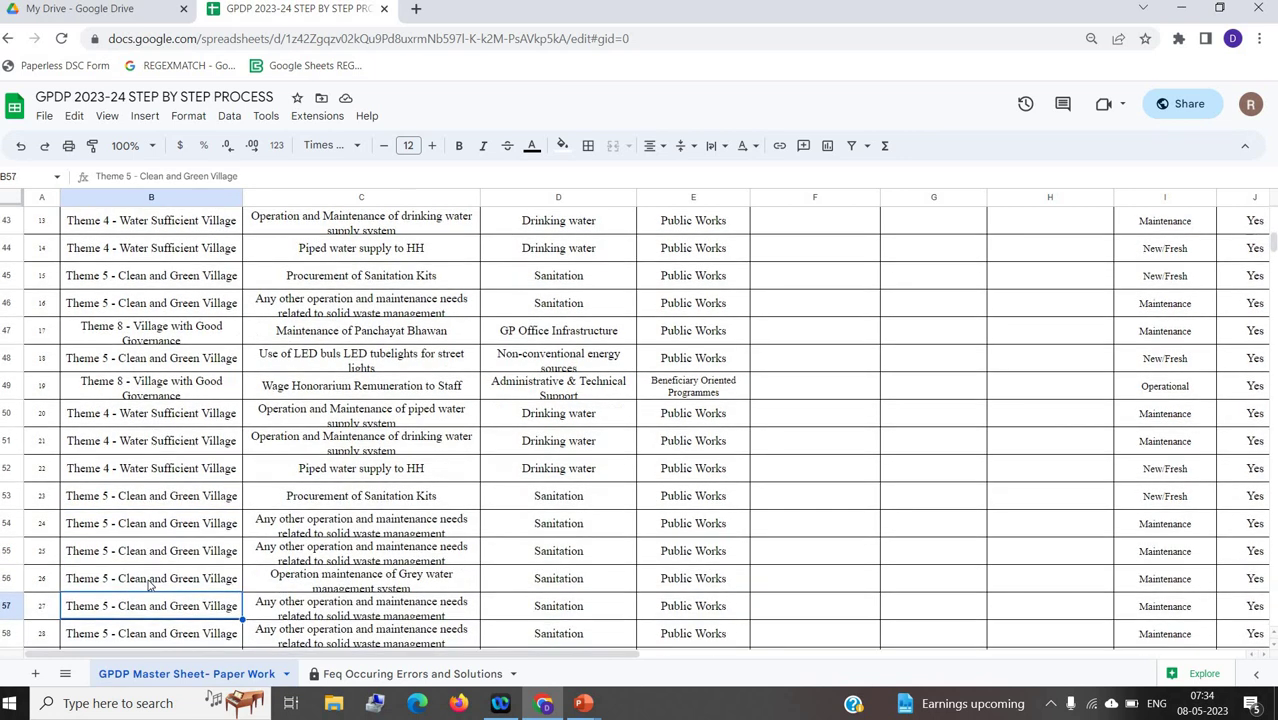
key(Down)
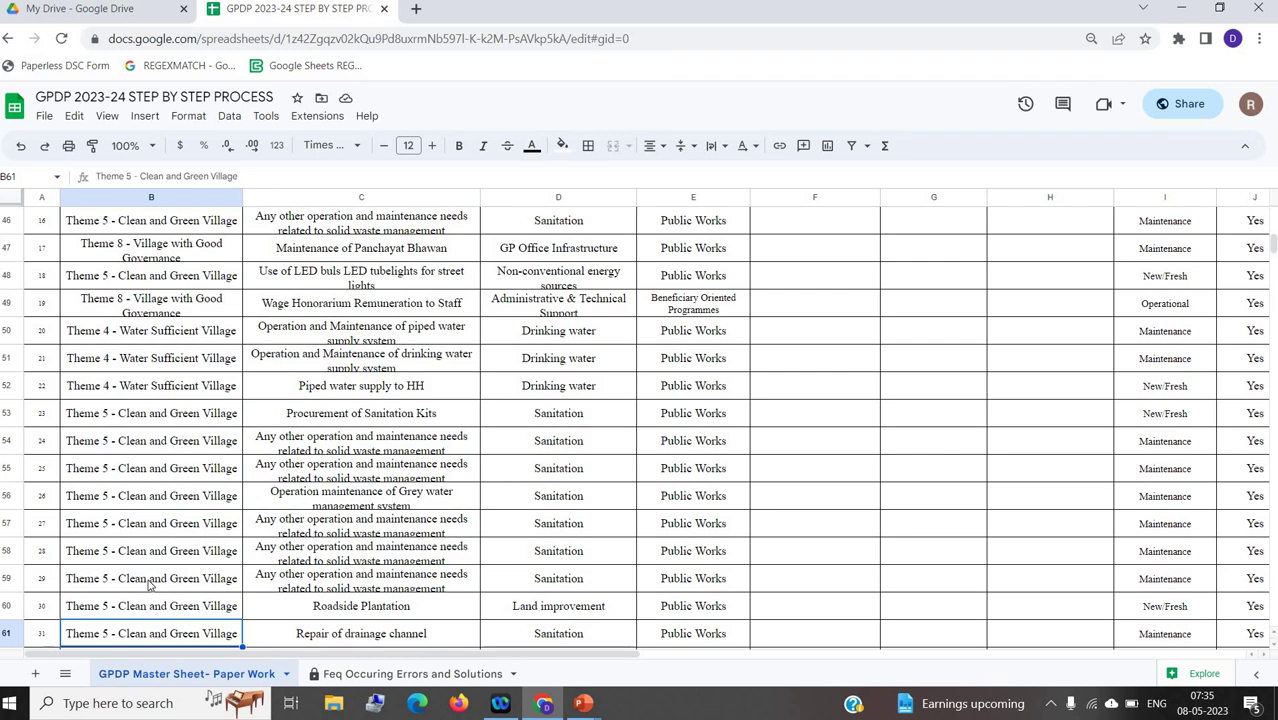
Step: Read across the Repair of drainage channel row as far as the Estimated Total Cost column
key(Right)
key(Right)
key(Right)
key(Right)
key(Right)
key(Right)
key(Right)
key(Right)
key(Right)
key(Right)
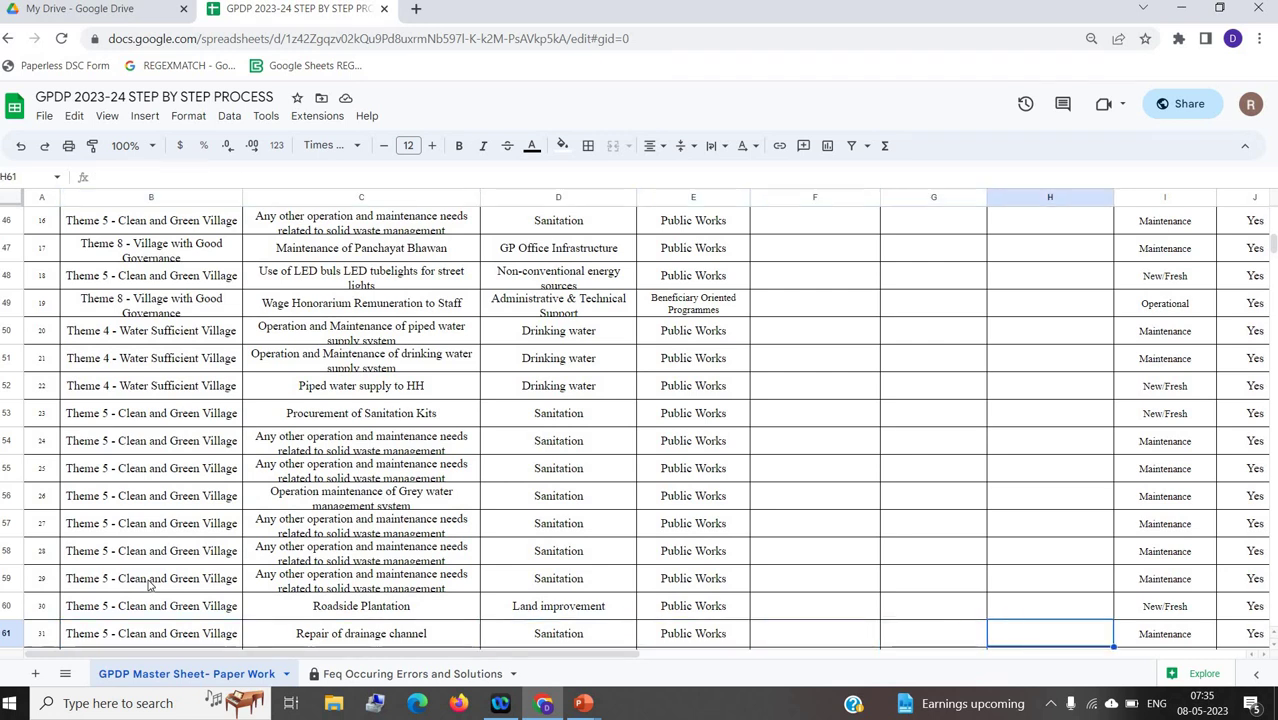
key(Right)
key(Right)
key(Right)
key(Right)
key(Right)
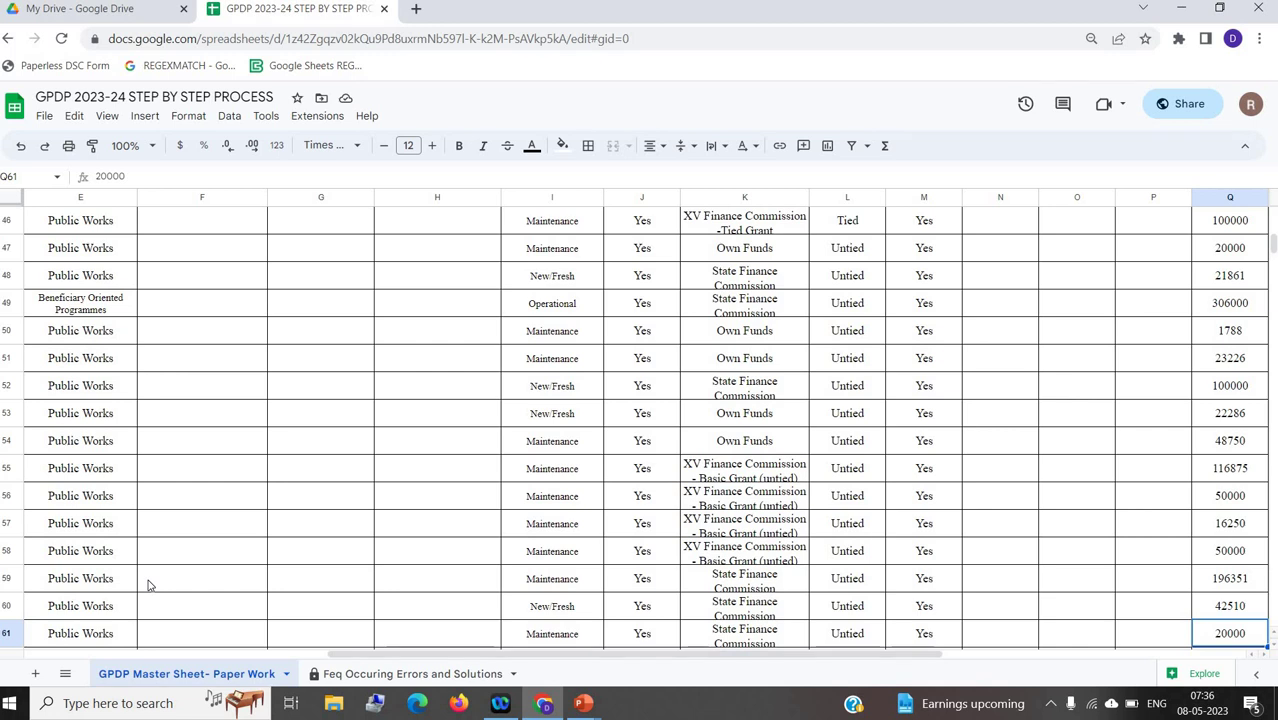
Step: Look back up the Estimated Total Cost column, comparing funding sources and component types, to row 38
key(Up)
key(Up)
key(Up)
key(Up)
key(Up)
key(Up)
key(Up)
key(Up)
key(Up)
key(Up)
key(Up)
key(Up)
key(Up)
key(Up)
key(Up)
key(Up)
key(Up)
key(Up)
key(Up)
key(Up)
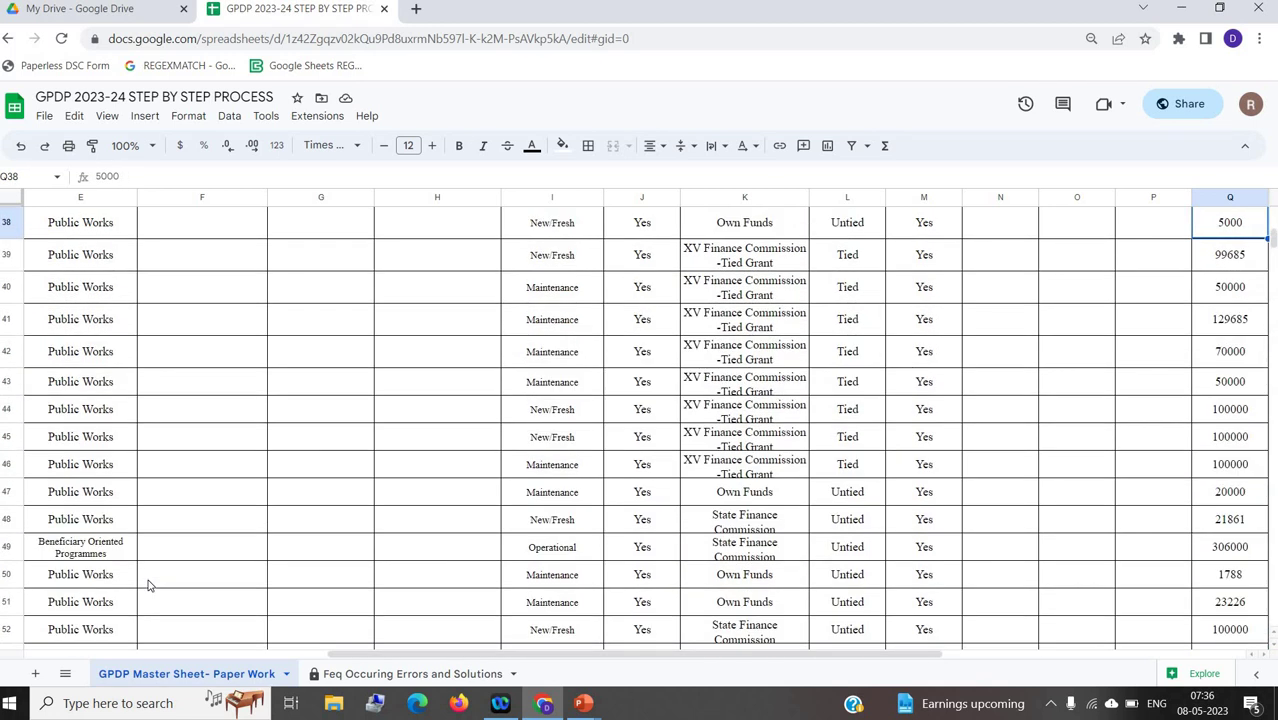
Step: Return to the Bio Fertilizer Purchase Distribution row and examine its entries from Select an activity through Supported by department/ GP
key(Home)
key(Up)
key(Up)
key(Up)
key(Up)
key(Up)
key(Up)
key(Up)
key(Up)
key(Up)
key(Up)
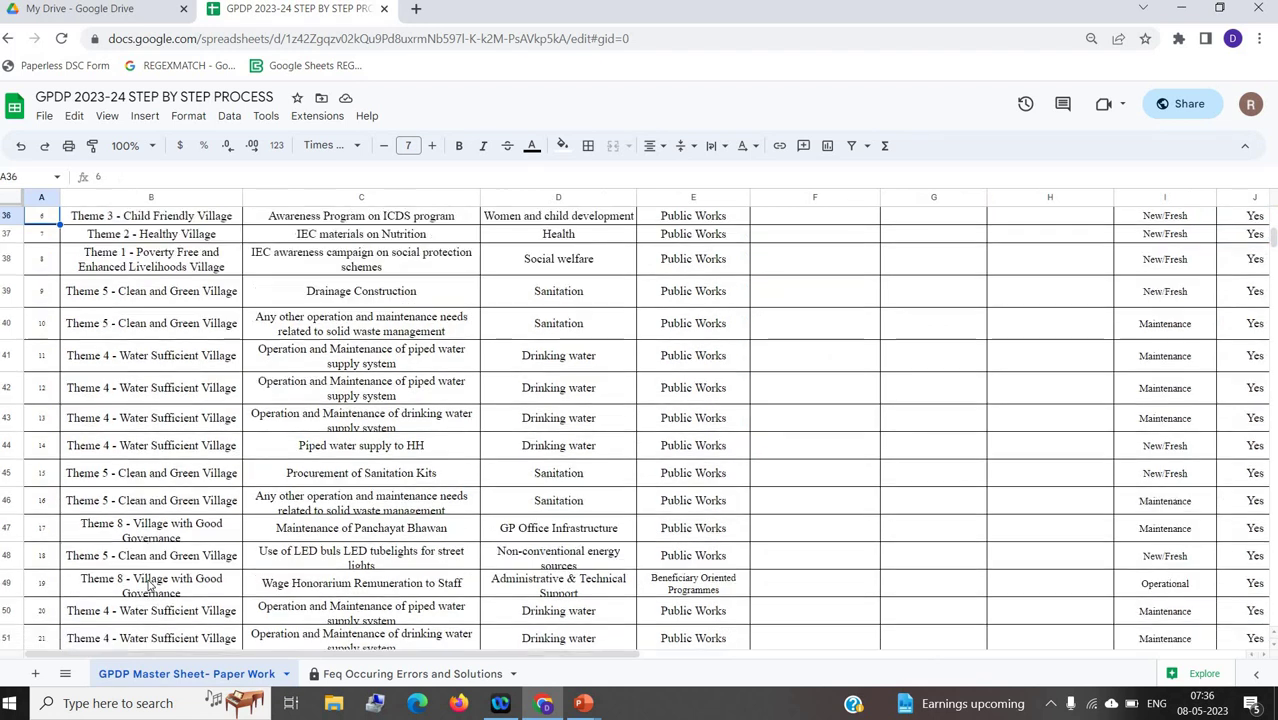
key(Up)
key(Up)
key(Up)
key(Up)
key(Up)
key(Up)
key(Up)
key(Up)
key(Up)
key(Up)
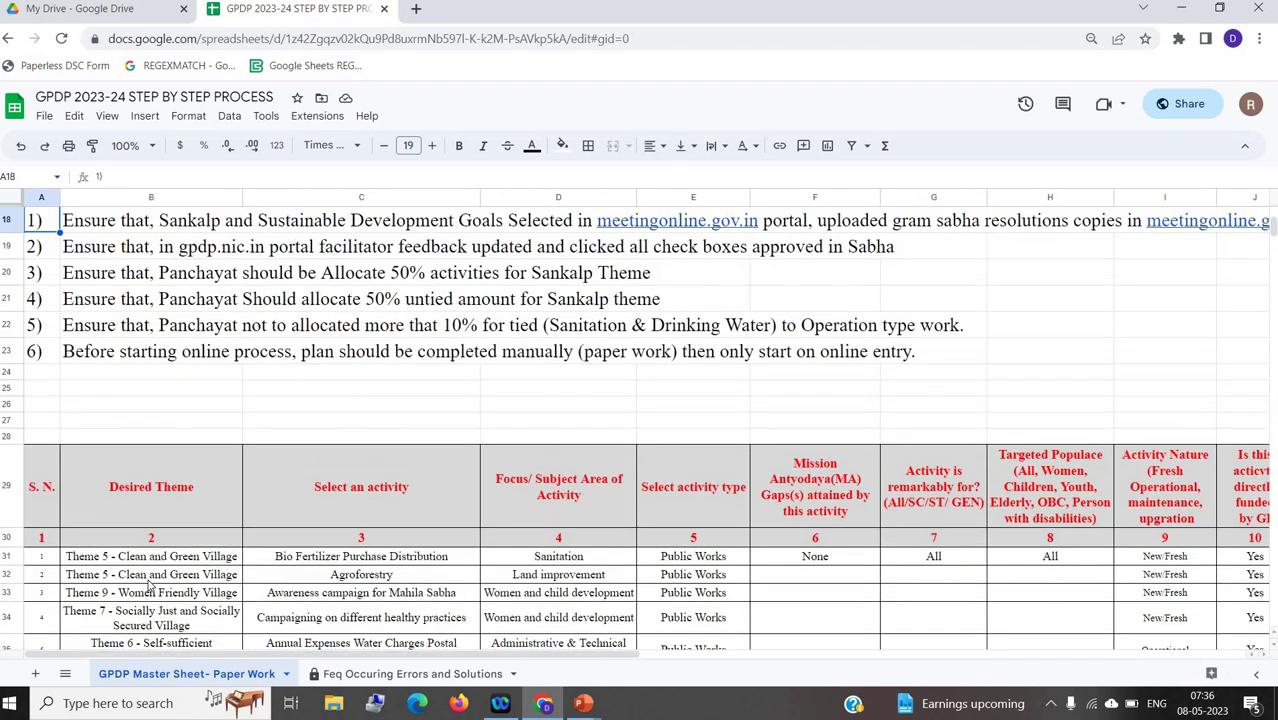
key(Down)
key(Down)
key(Down)
key(Down)
key(Down)
key(Down)
key(Down)
key(Down)
key(Down)
key(Down)
key(Down)
key(Down)
key(Down)
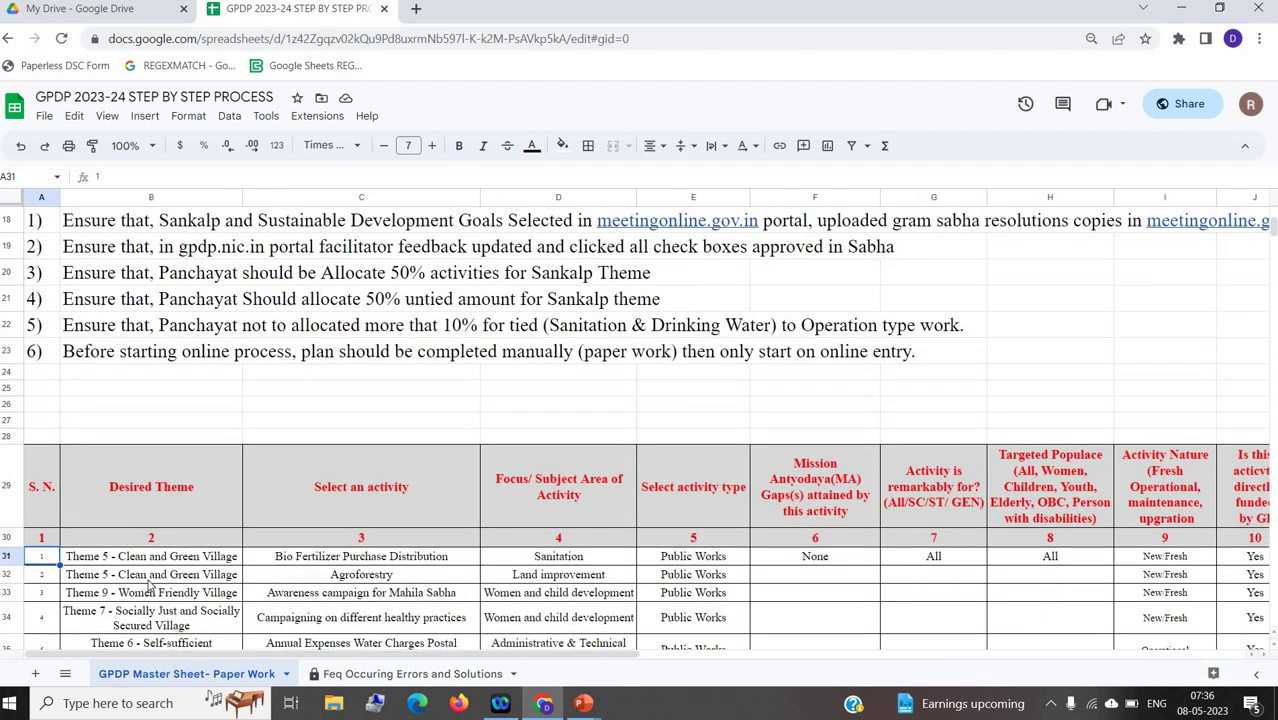
key(Right)
key(Right)
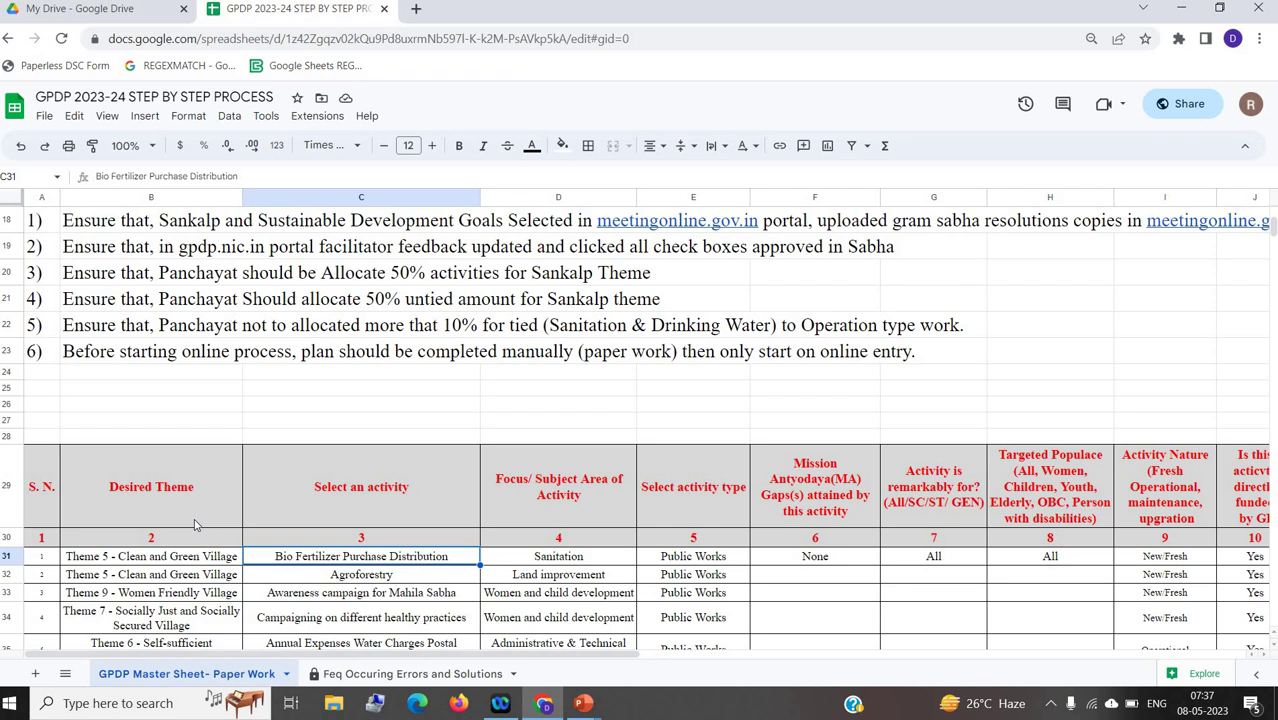
key(Right)
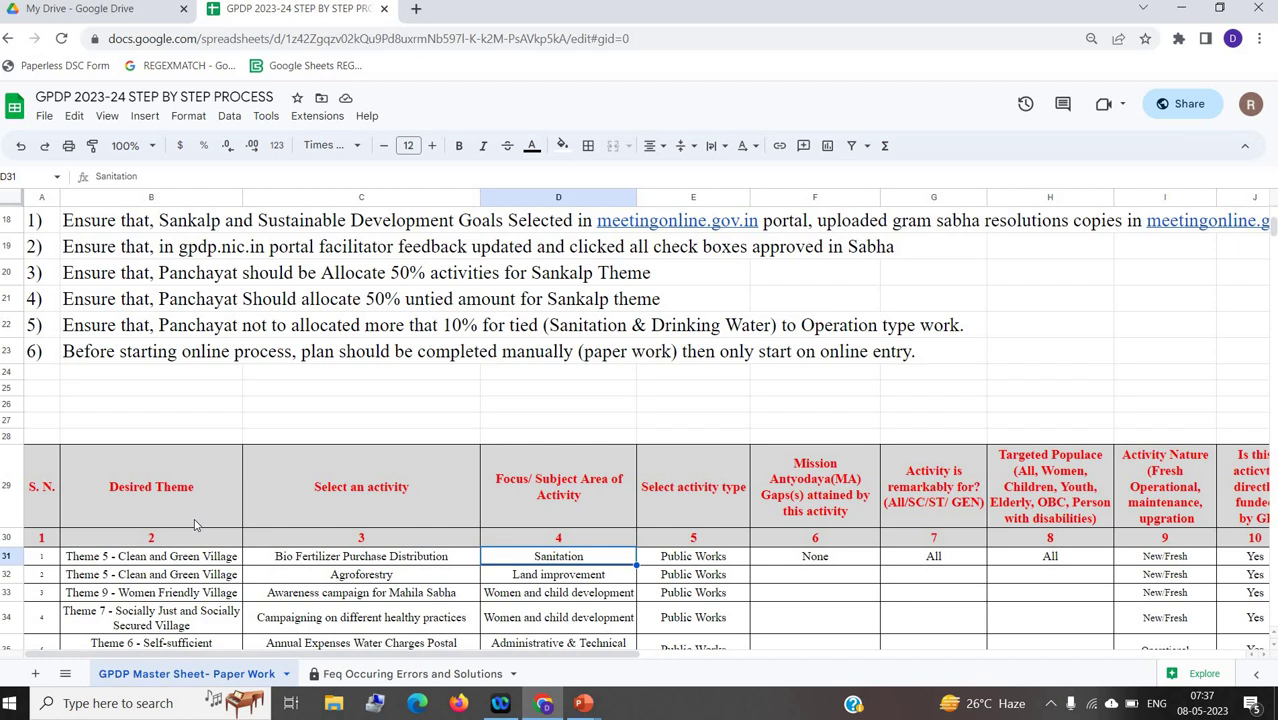
key(Right)
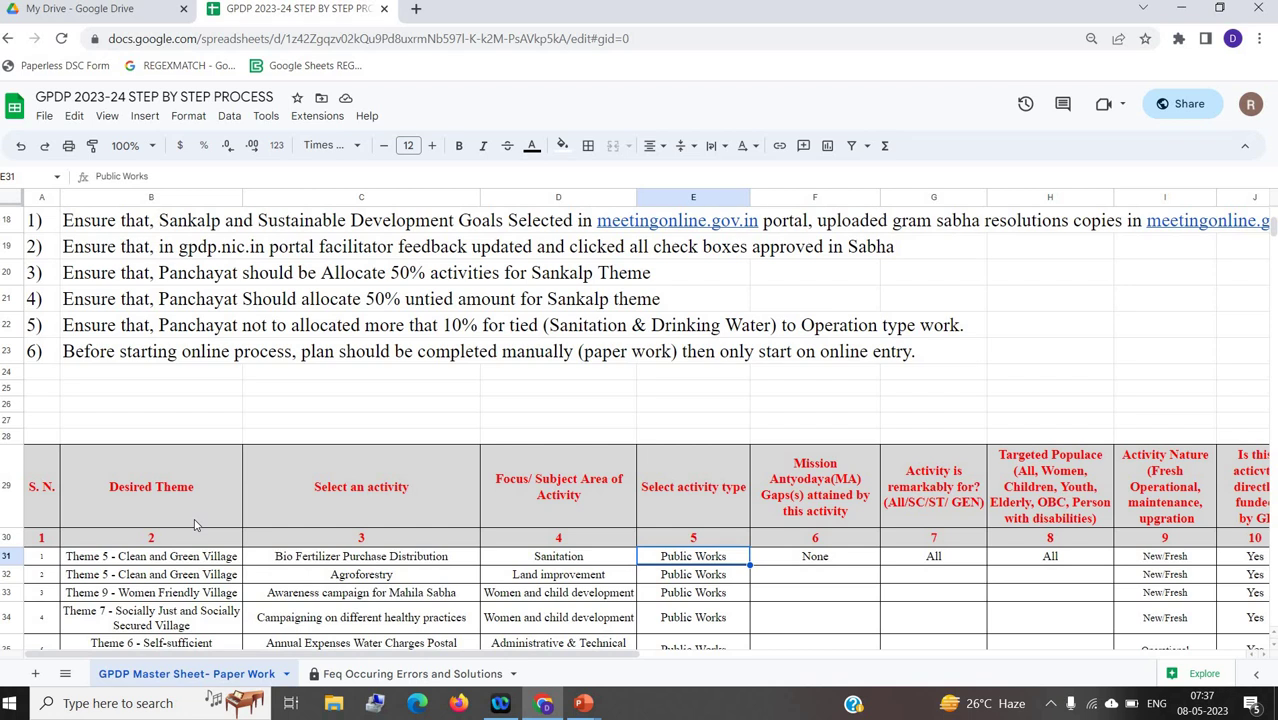
key(Right)
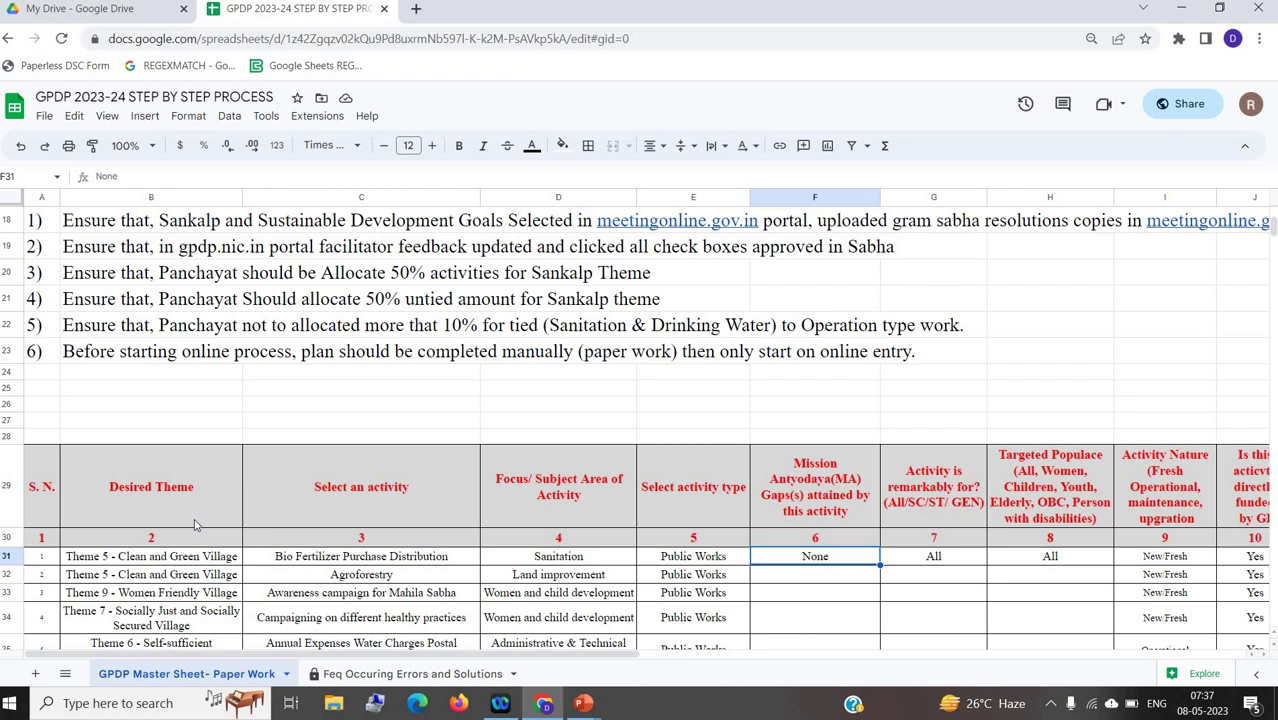
key(Right)
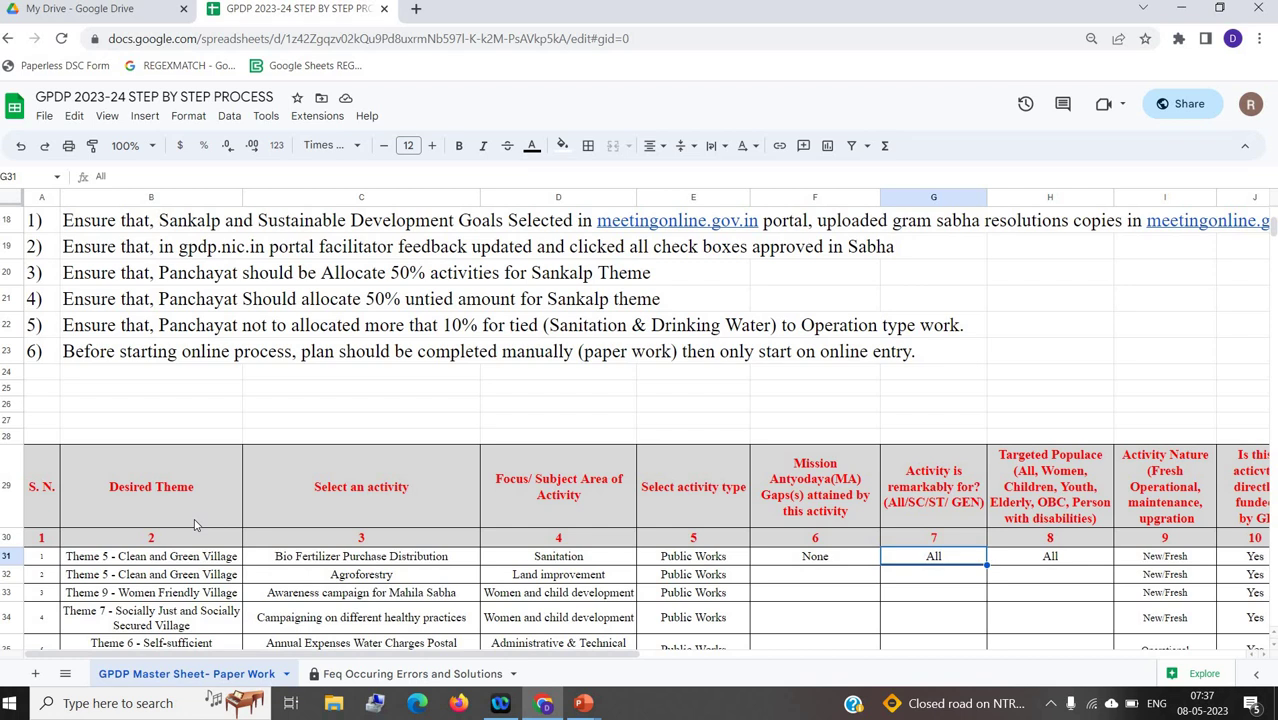
key(Right)
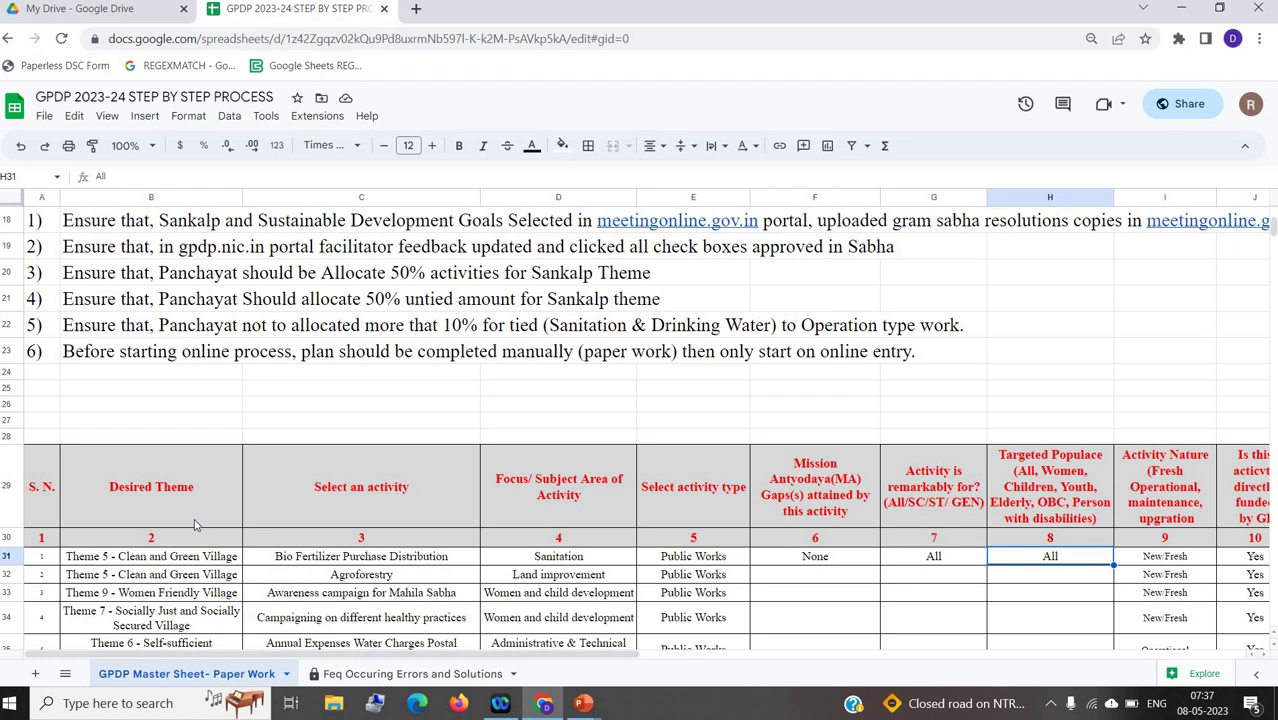
key(Right)
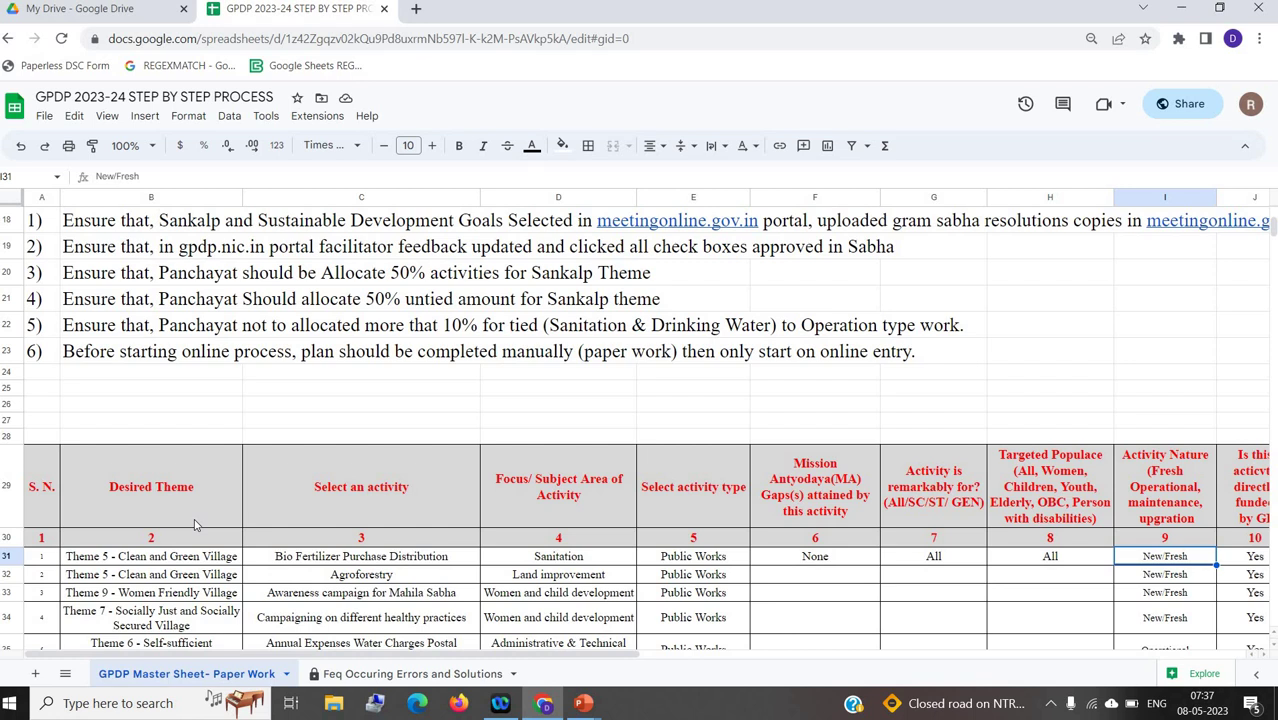
key(Right)
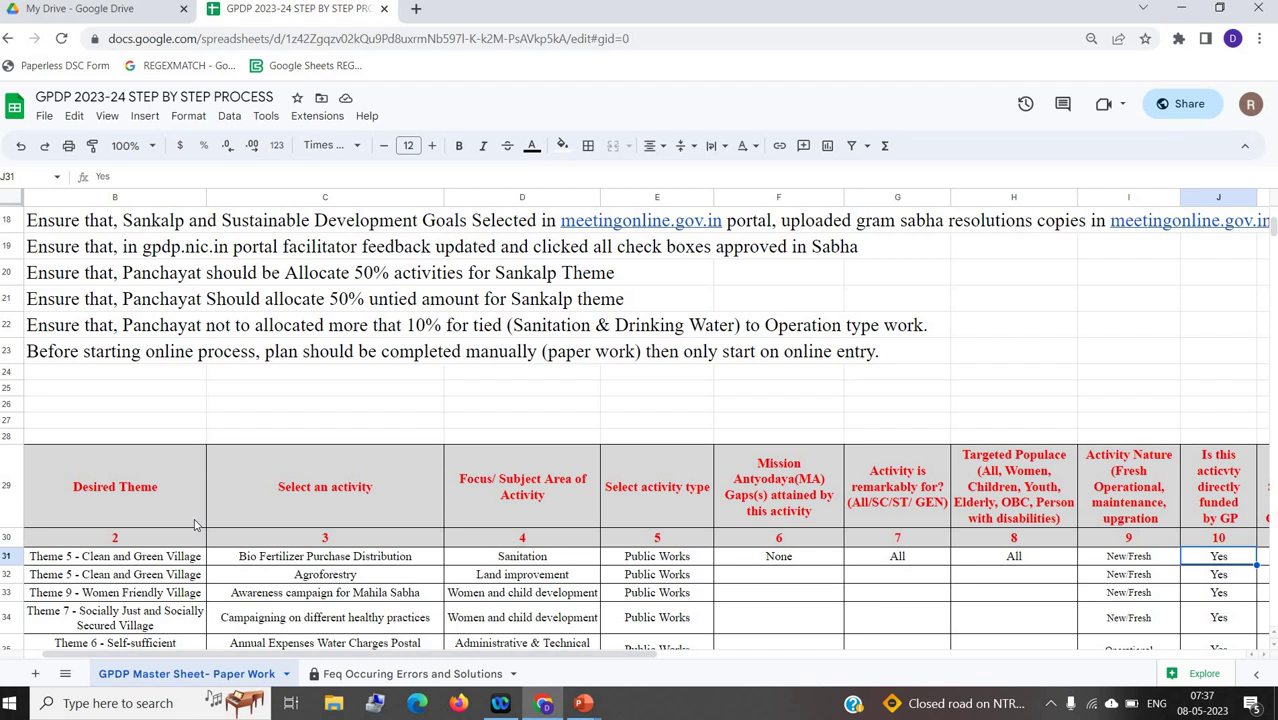
key(Right)
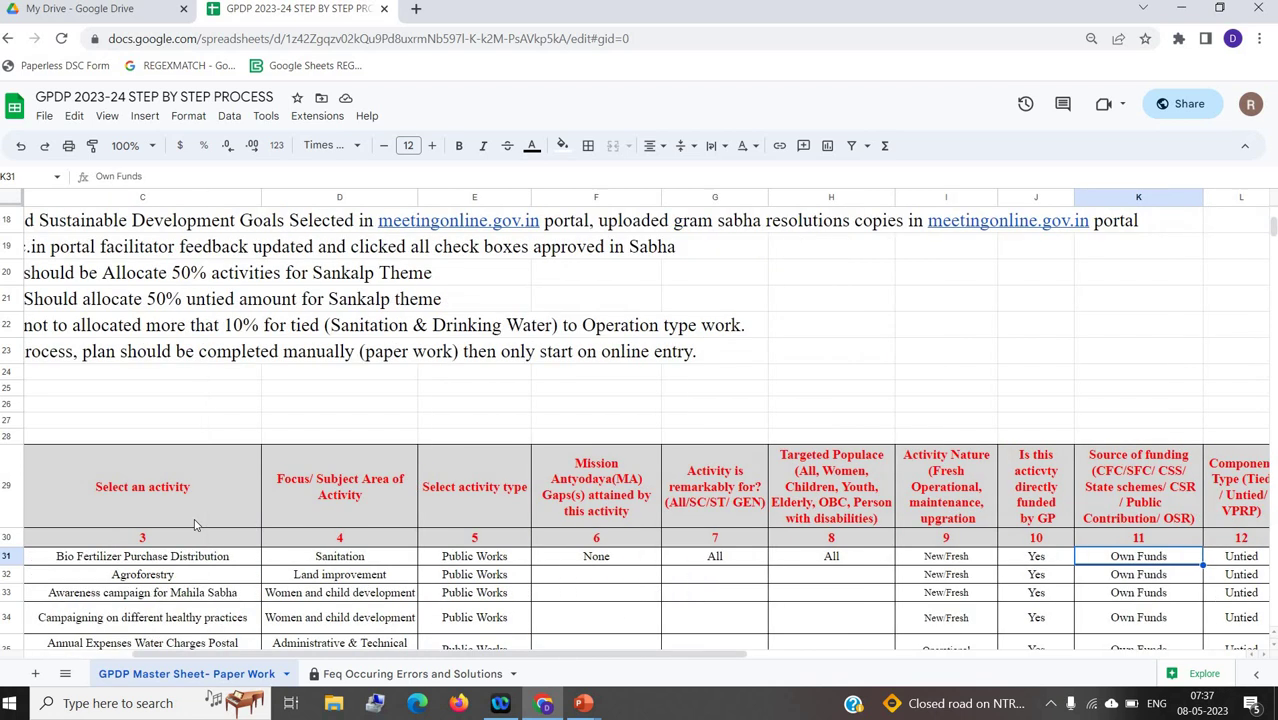
key(Right)
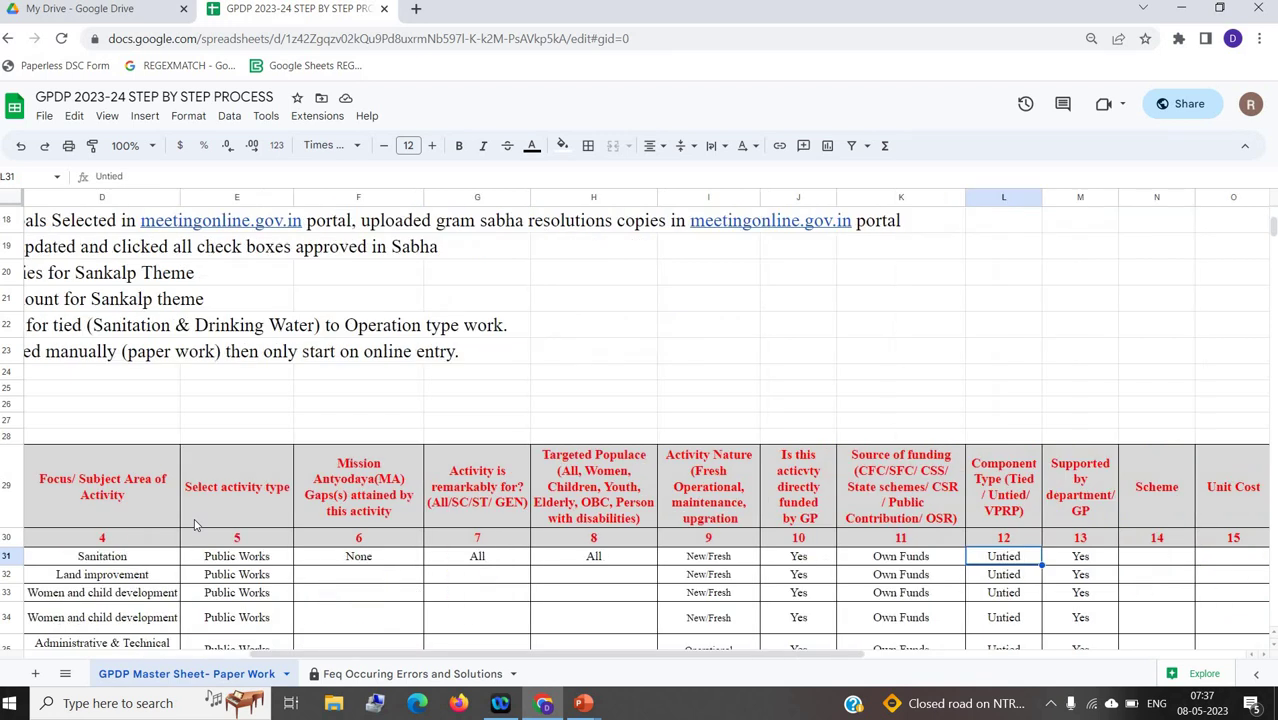
key(Right)
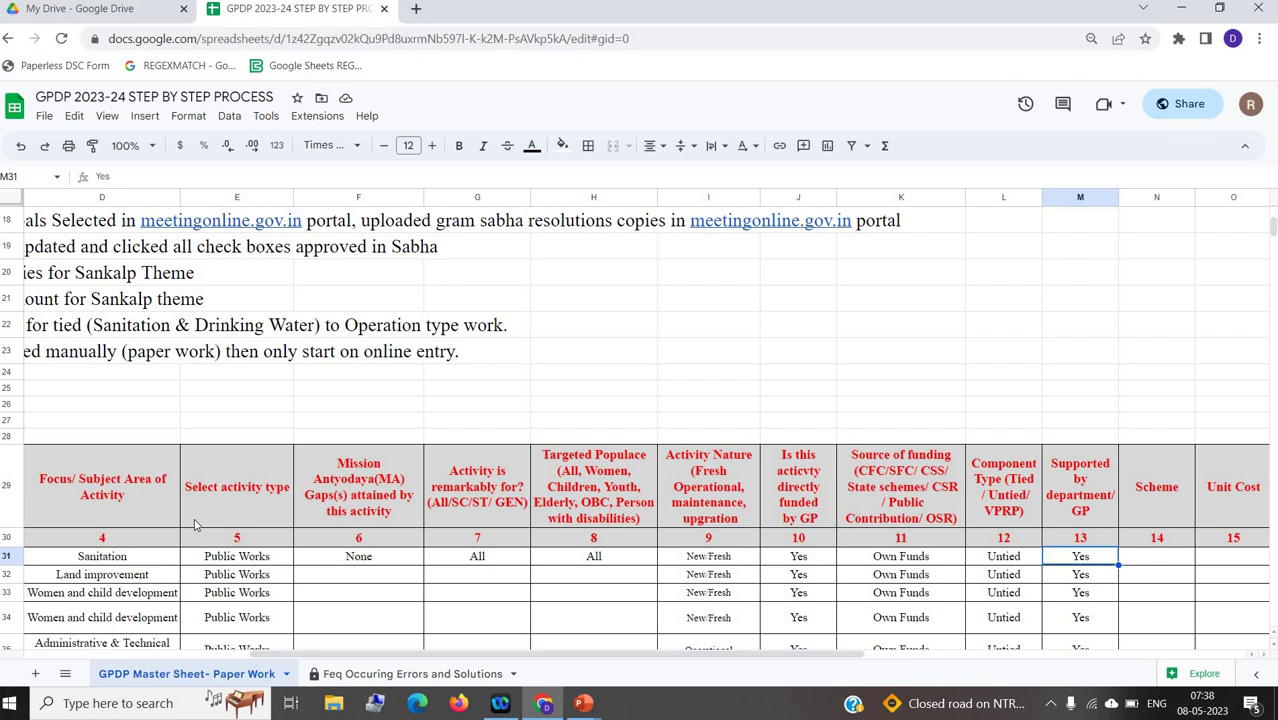
Step: Enter gp under Supported by department/ GP and a Unit Cost of 500 for the Bio Fertilizer Purchase Distribution activity
text(gp)
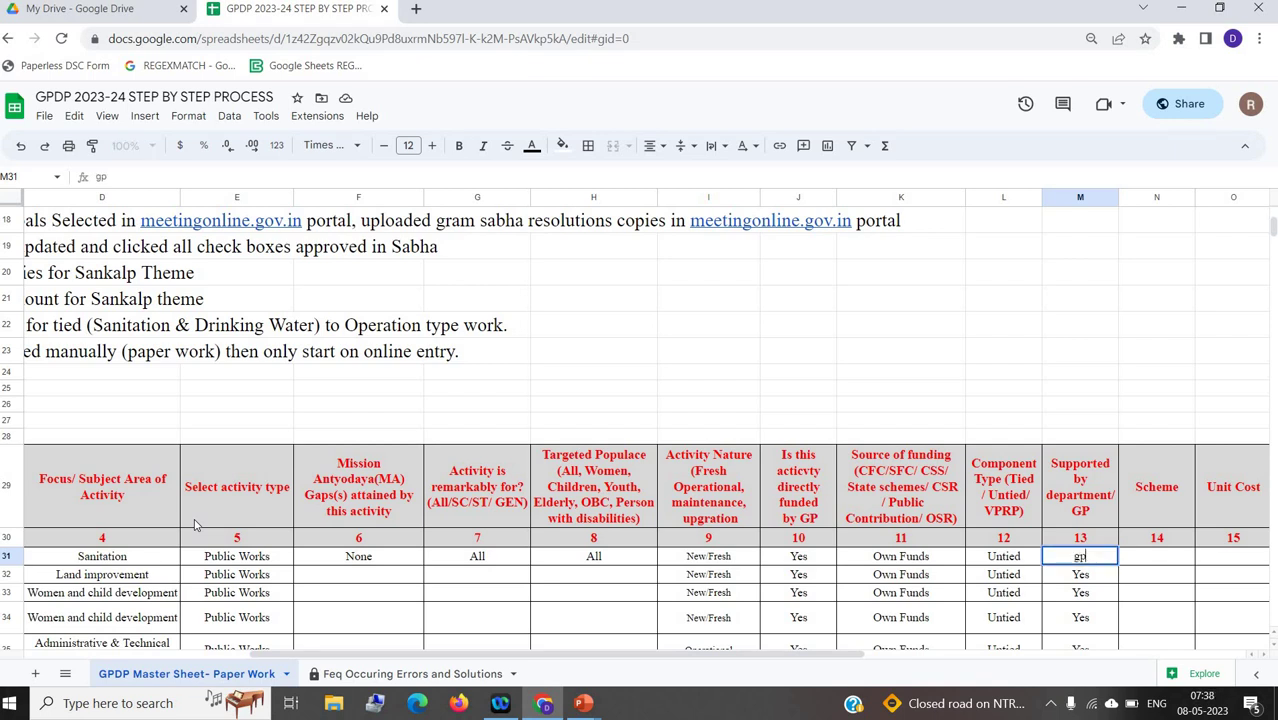
key(Right)
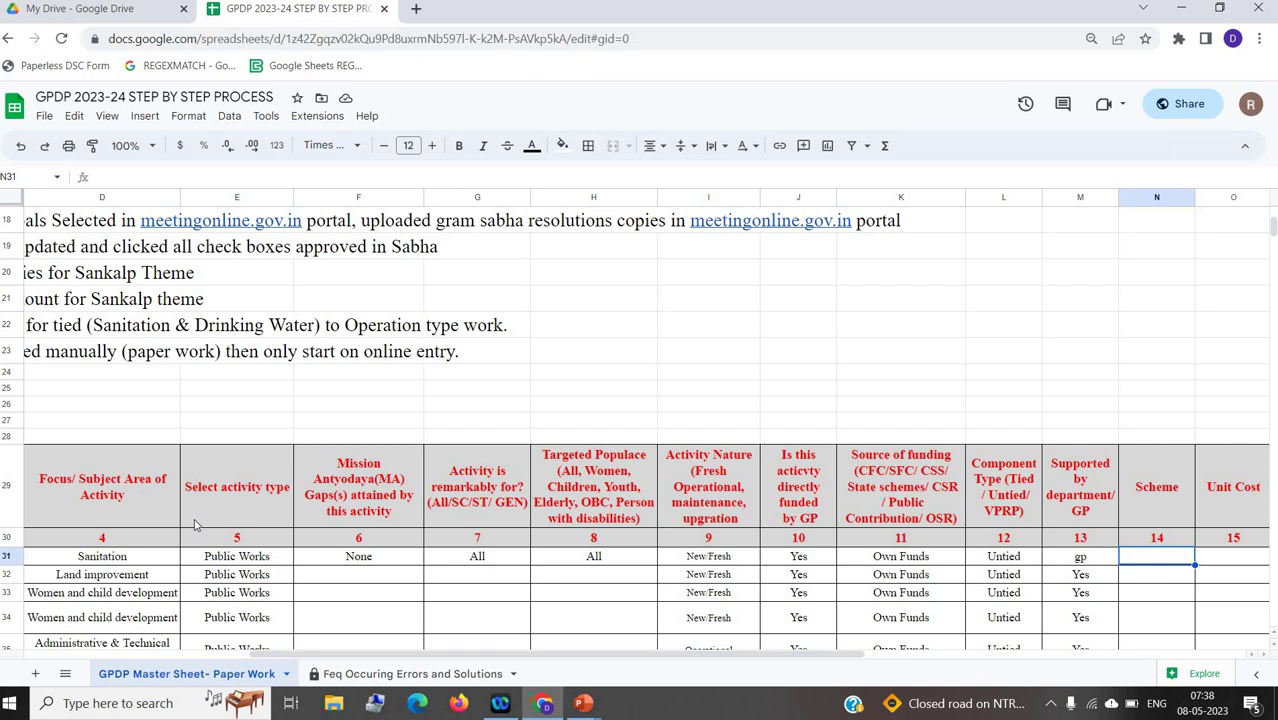
key(Right)
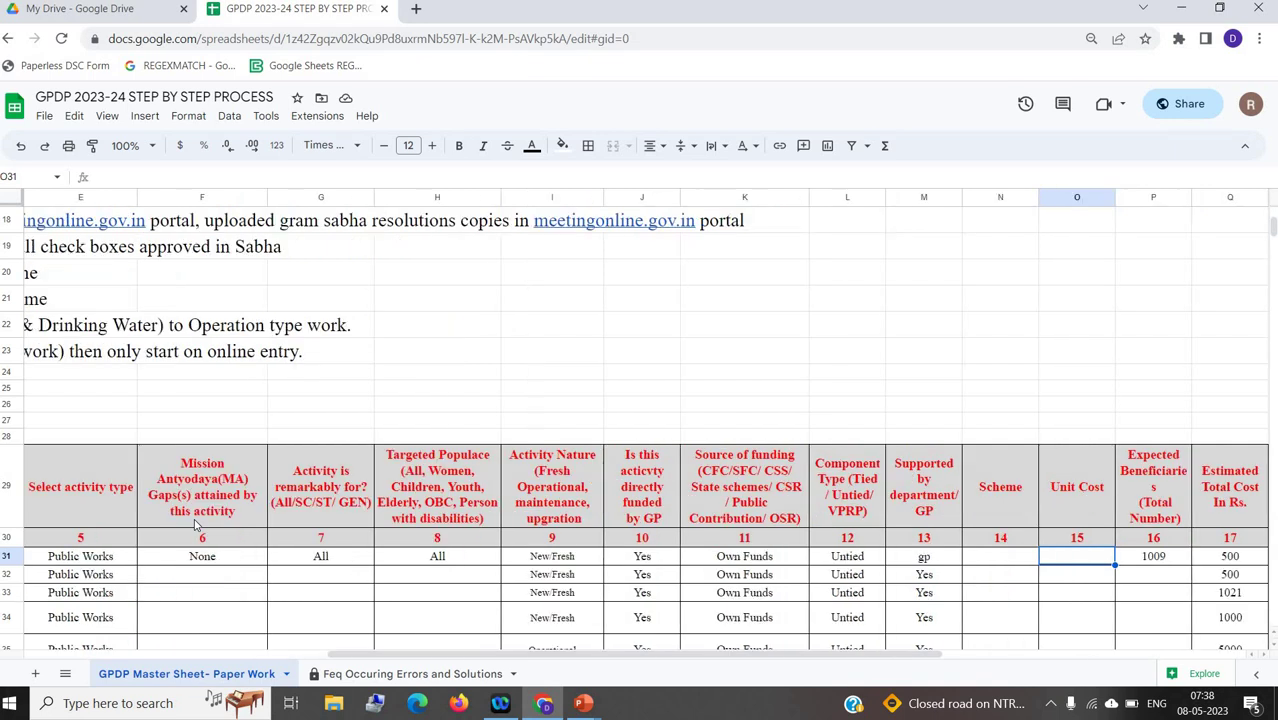
text(500)
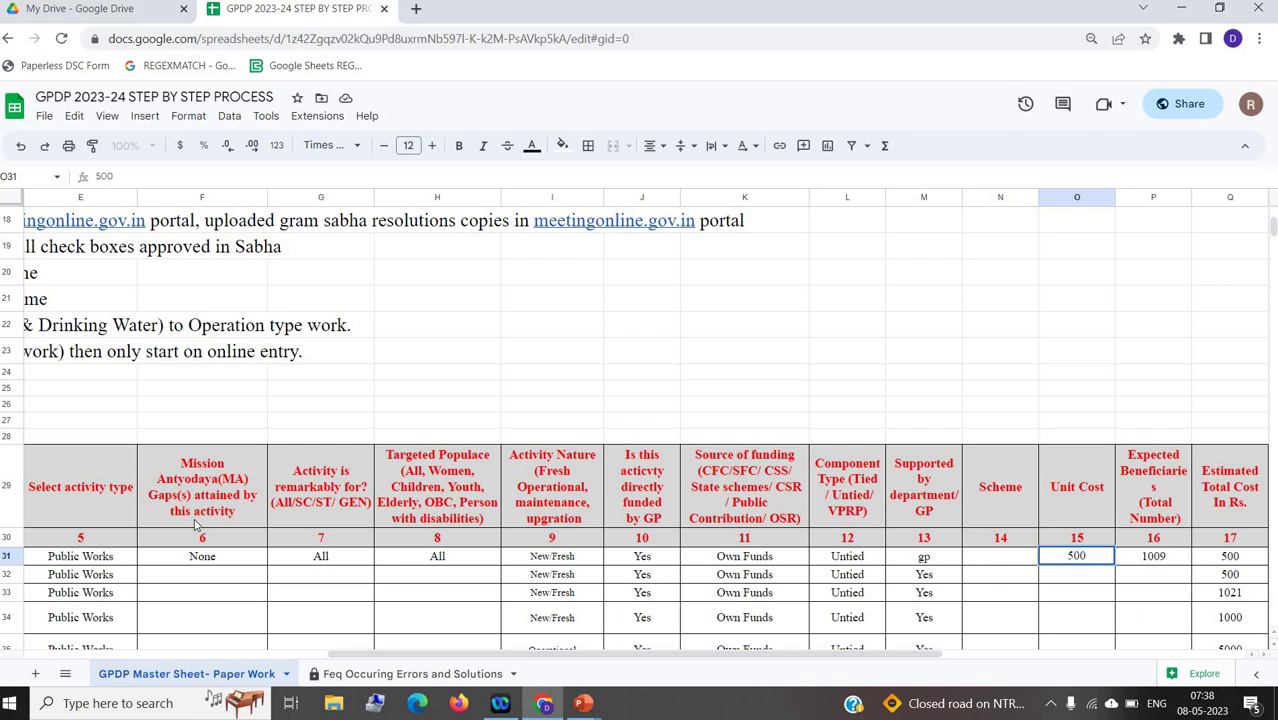
key(Right)
Step: Examine the rest of the Bio Fertilizer Purchase Distribution row, from Expected Beneficiaries through Activity Output
key(Right)
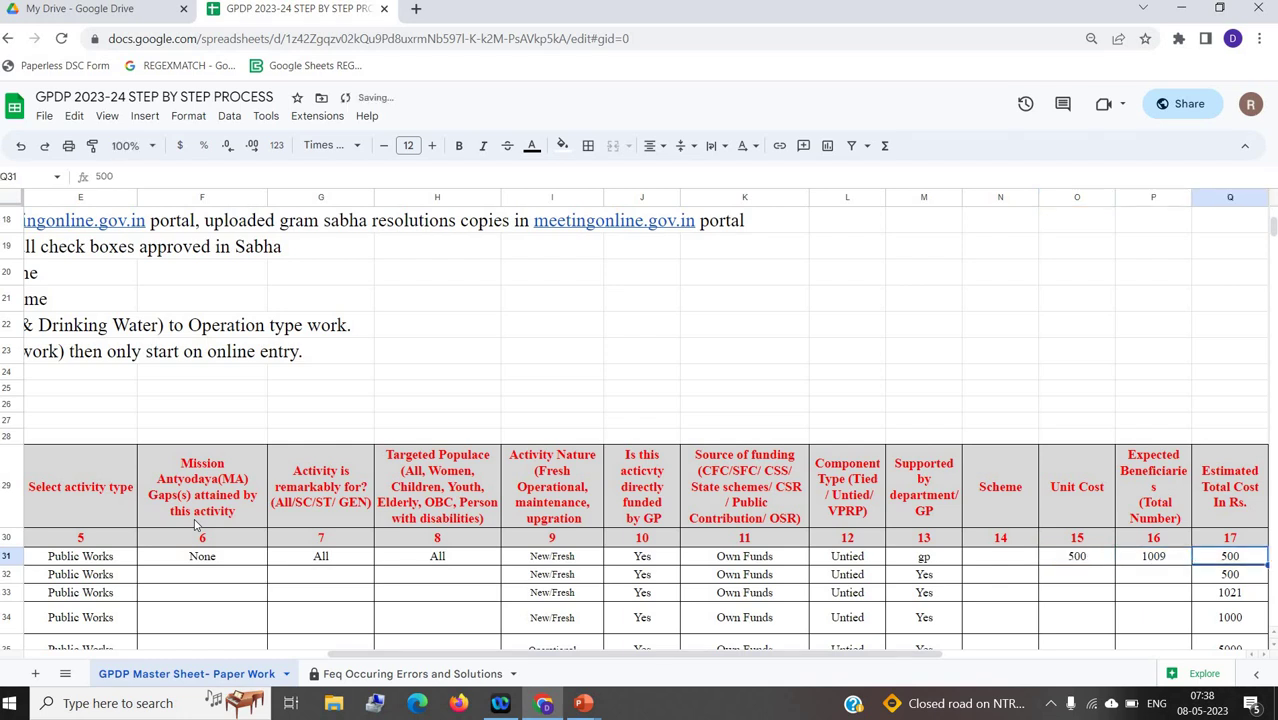
key(Left)
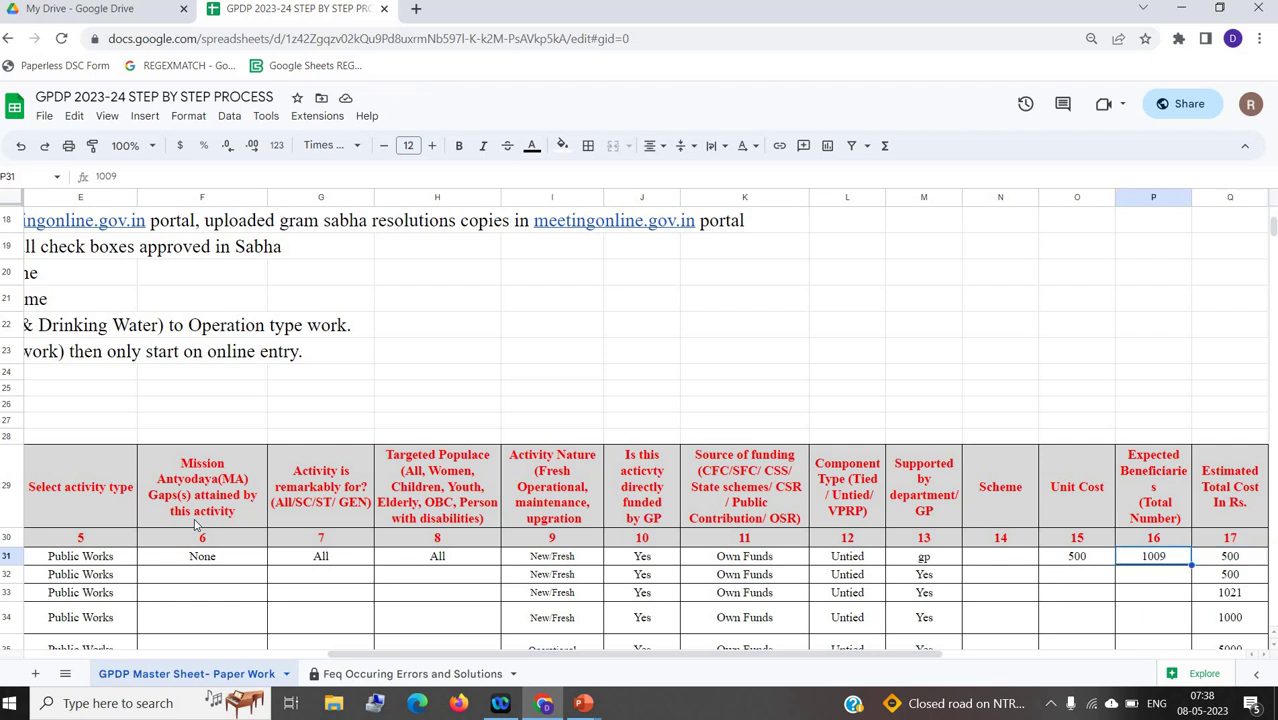
key(Right)
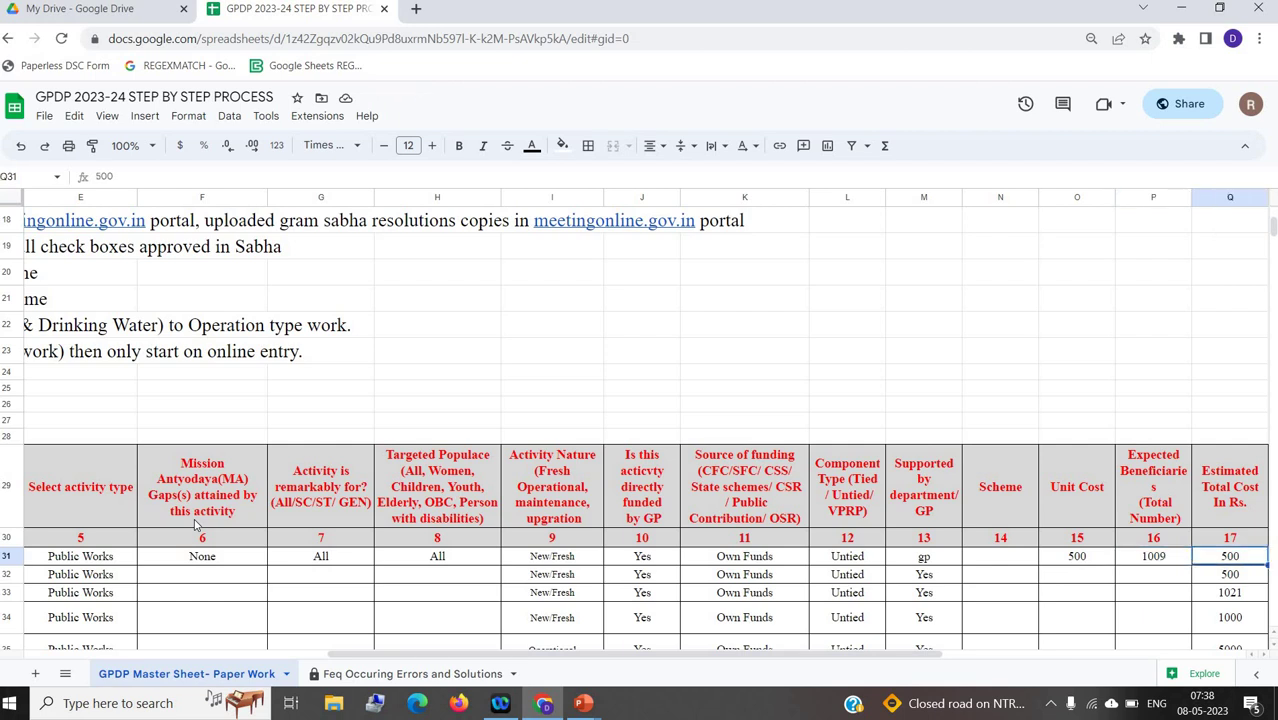
key(Right)
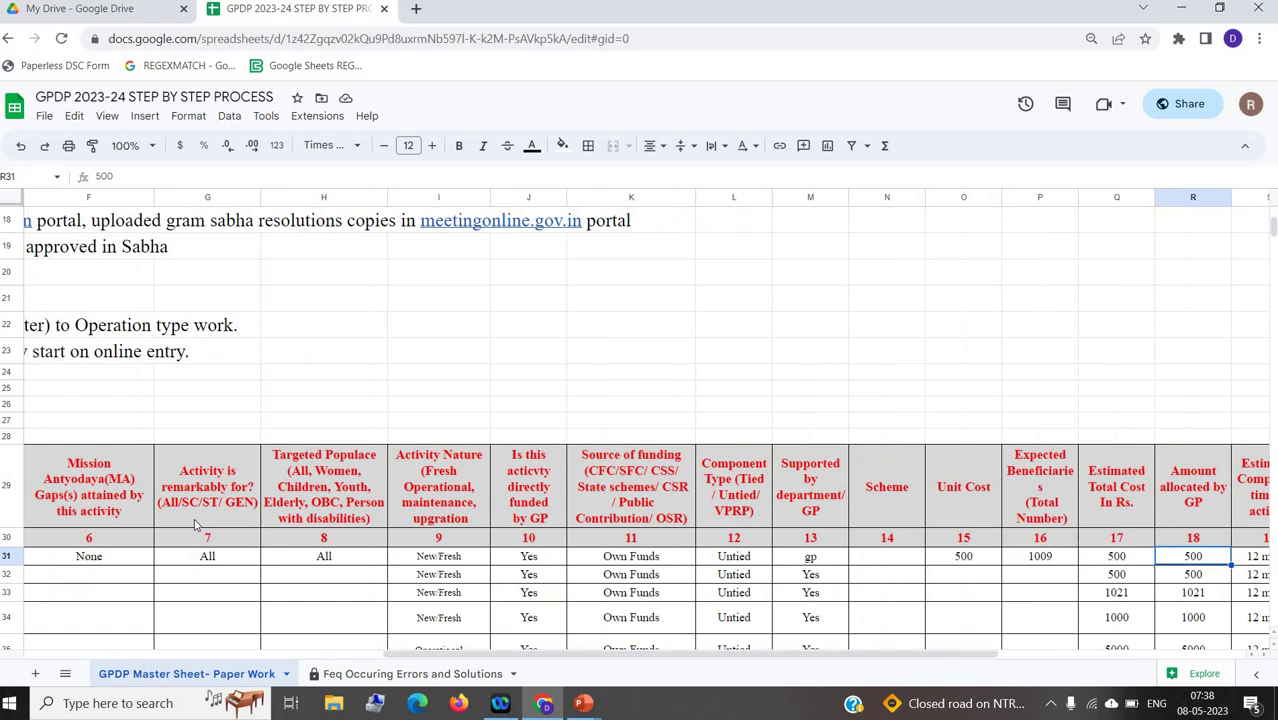
key(Left)
key(Left)
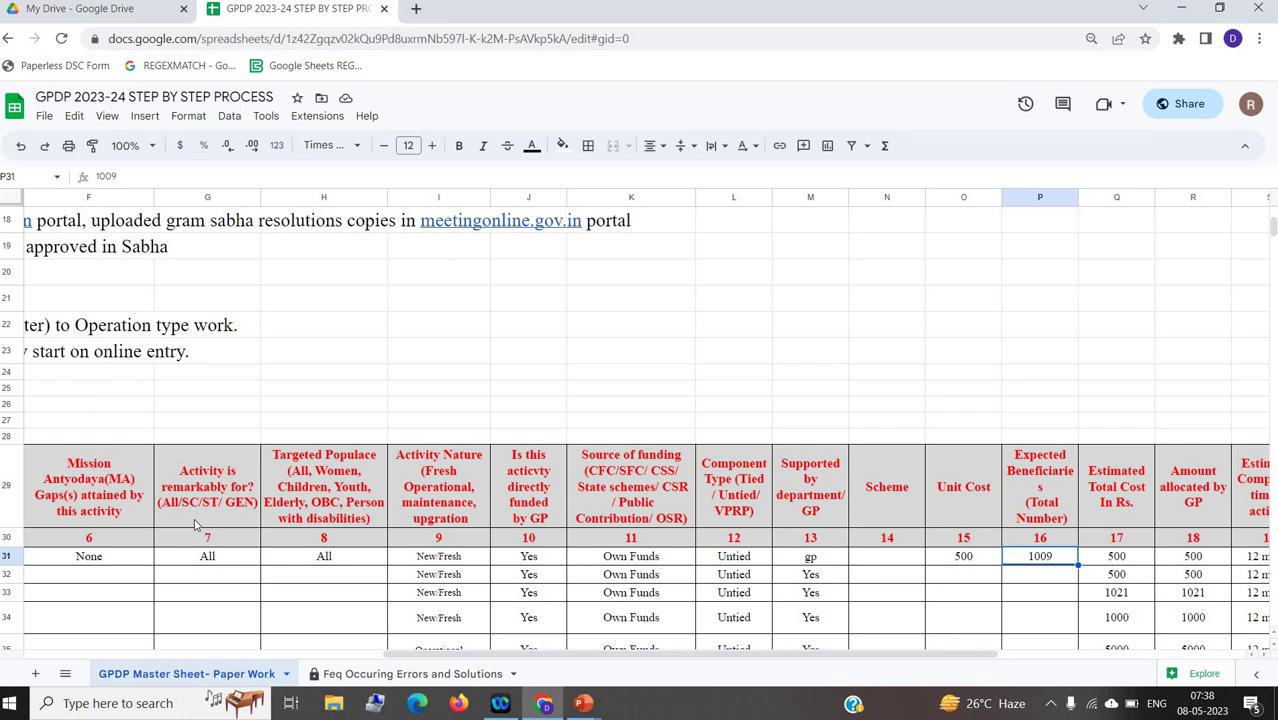
key(Right)
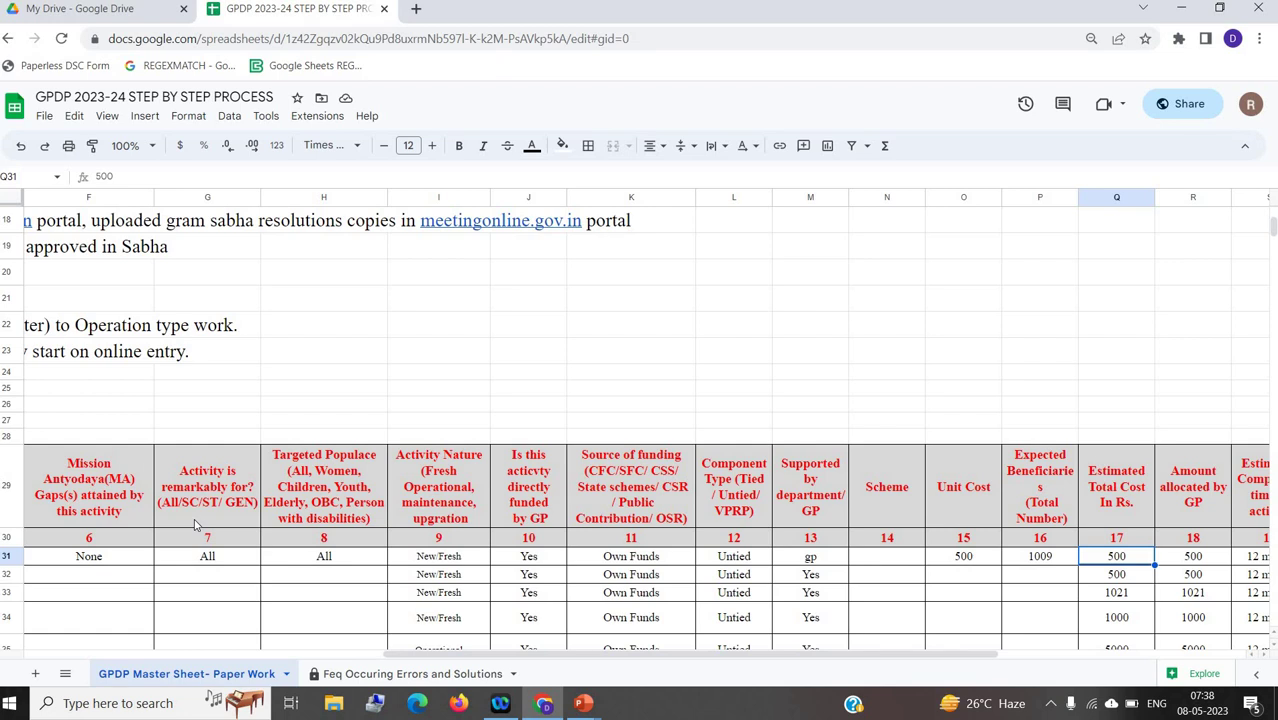
key(Right)
key(Right)
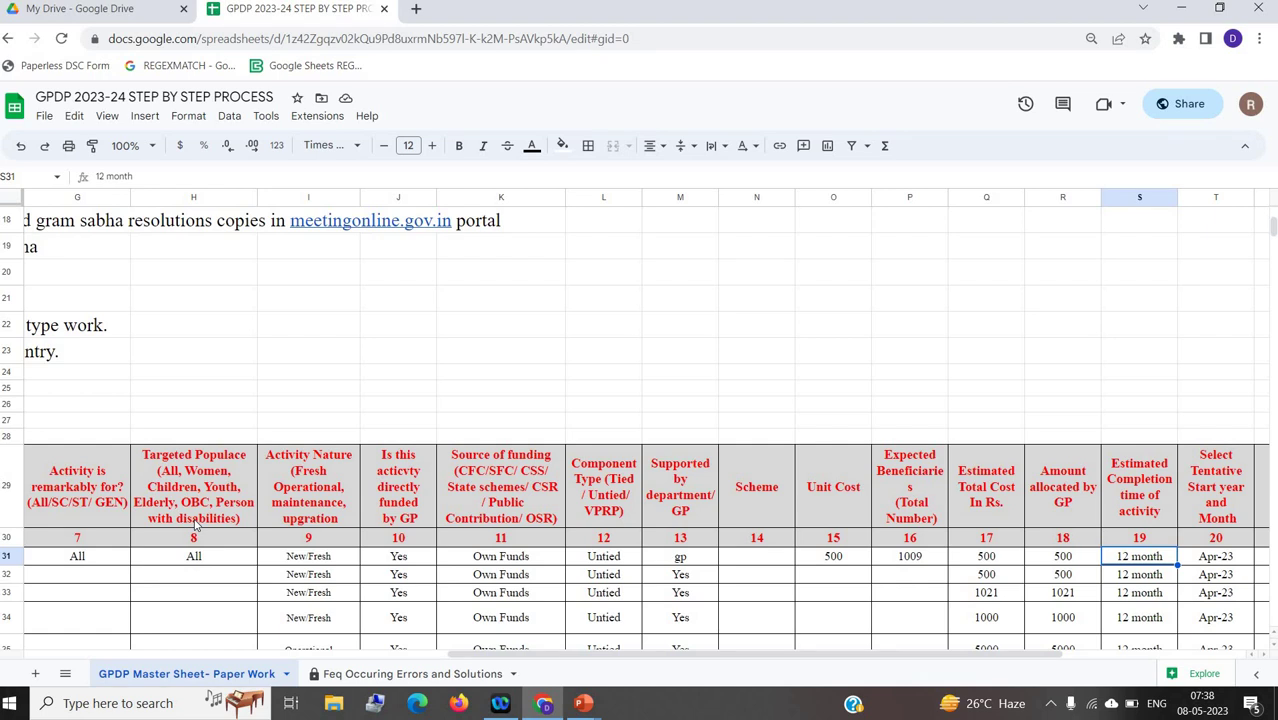
key(Right)
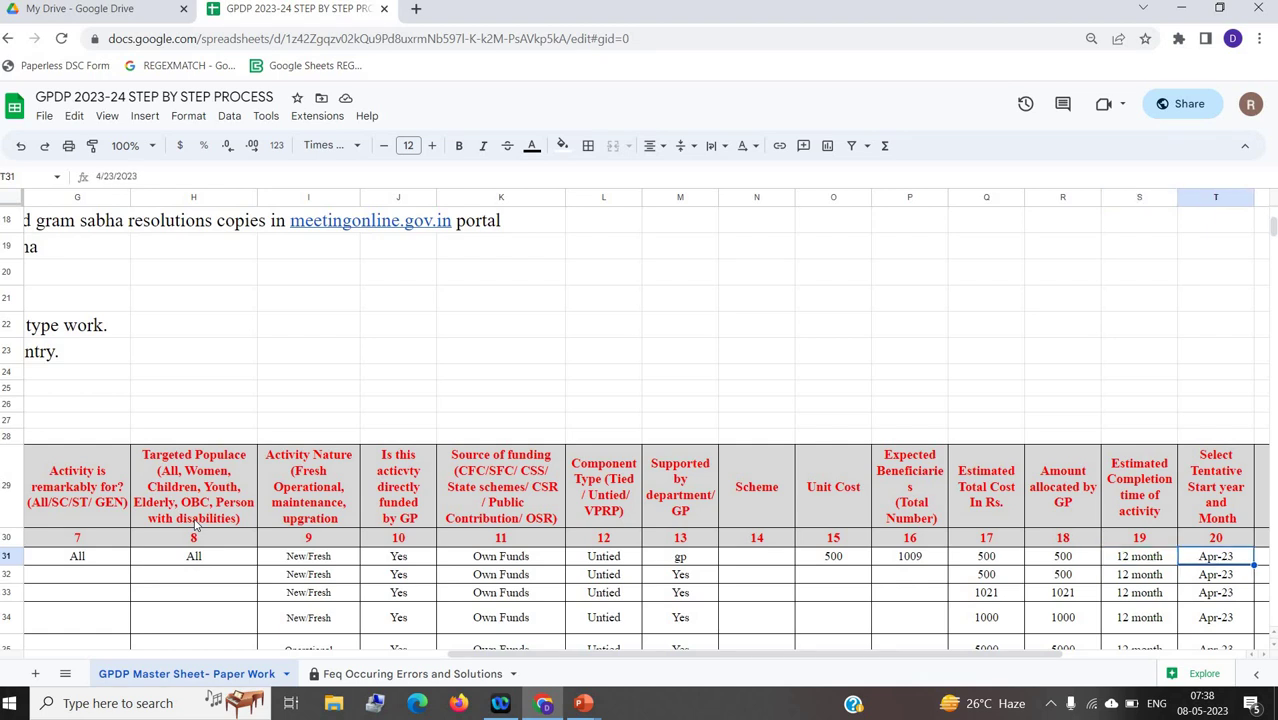
key(Right)
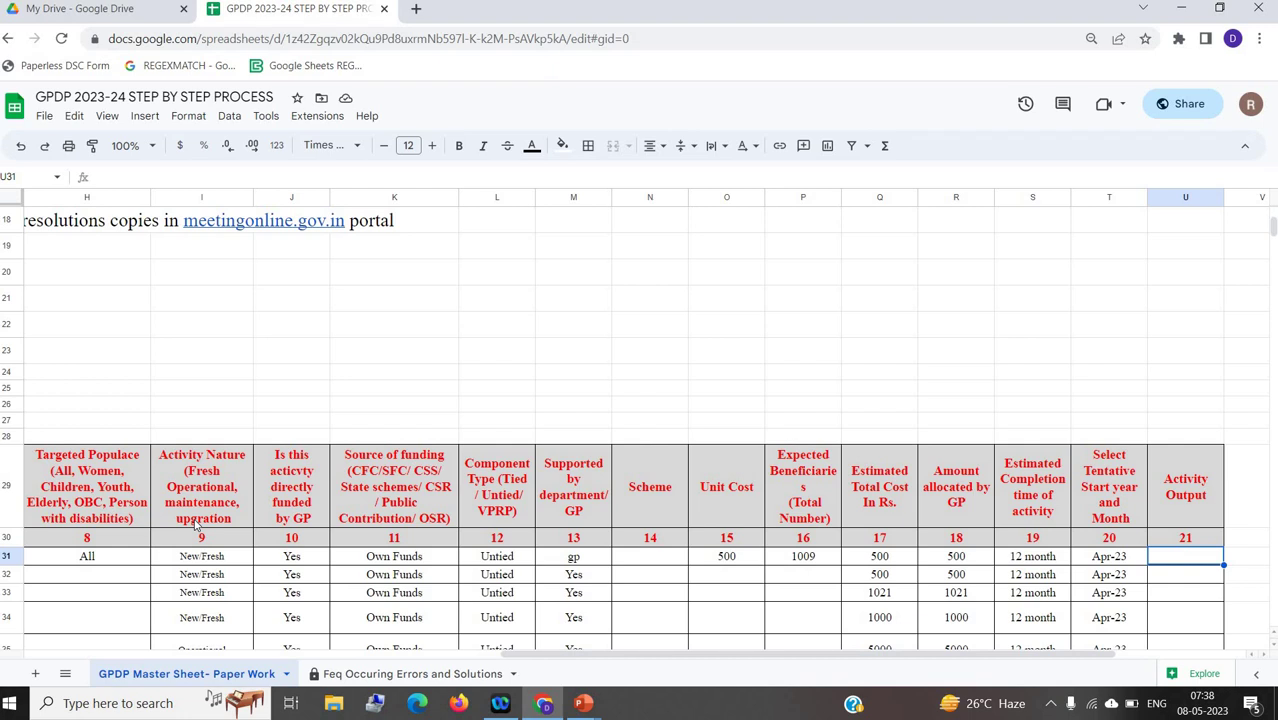
Step: Look through the activity list from the Agroforestry row down past the end of the table
key(Down)
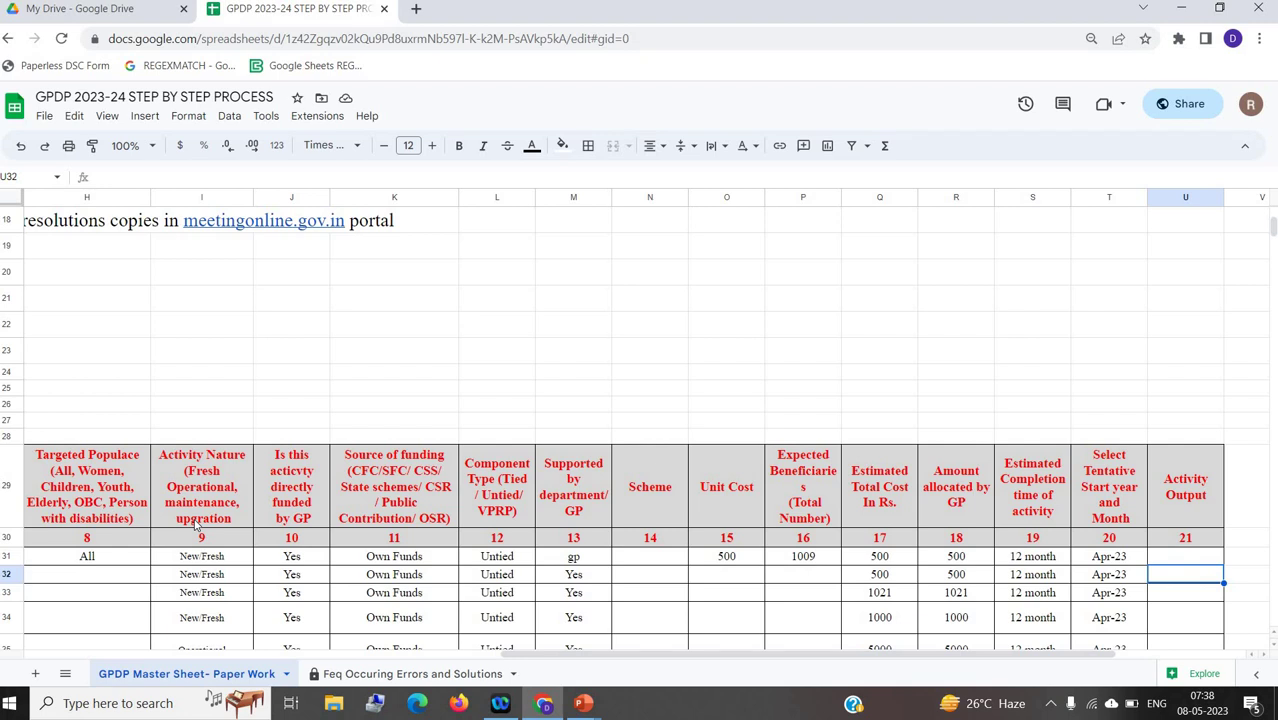
key(Home)
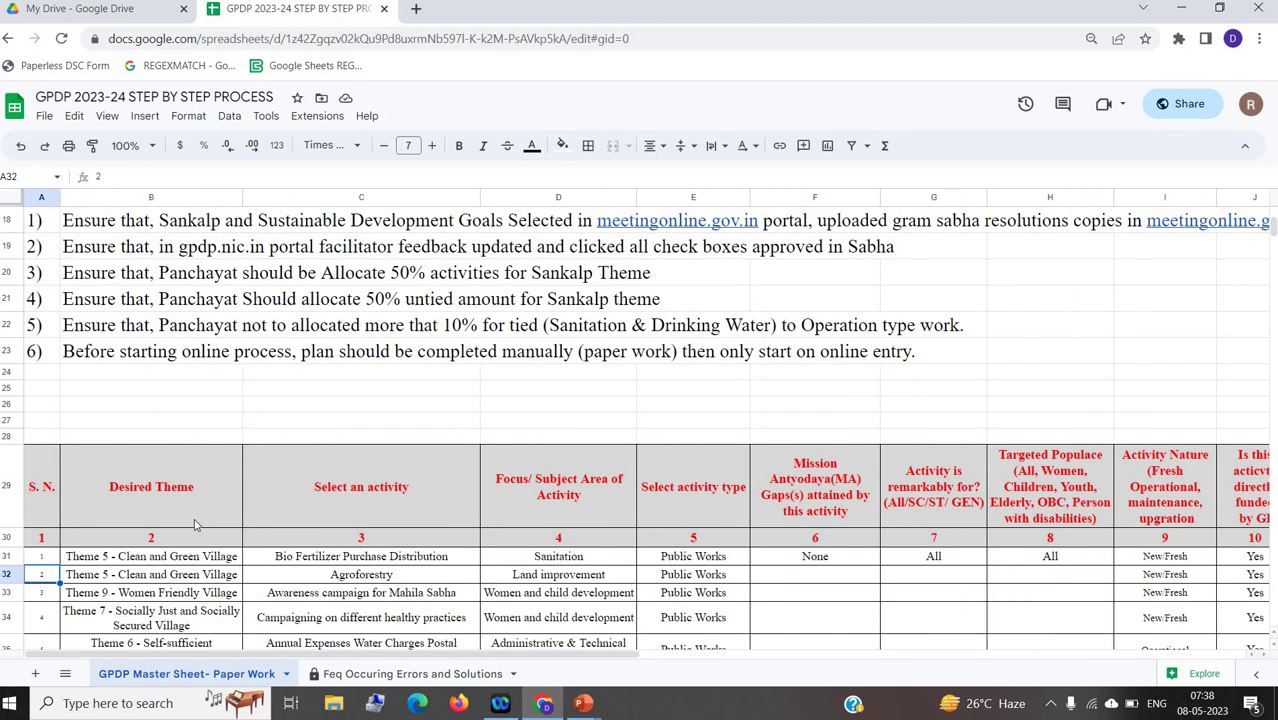
key(End)
key(Home)
key(Page_Down)
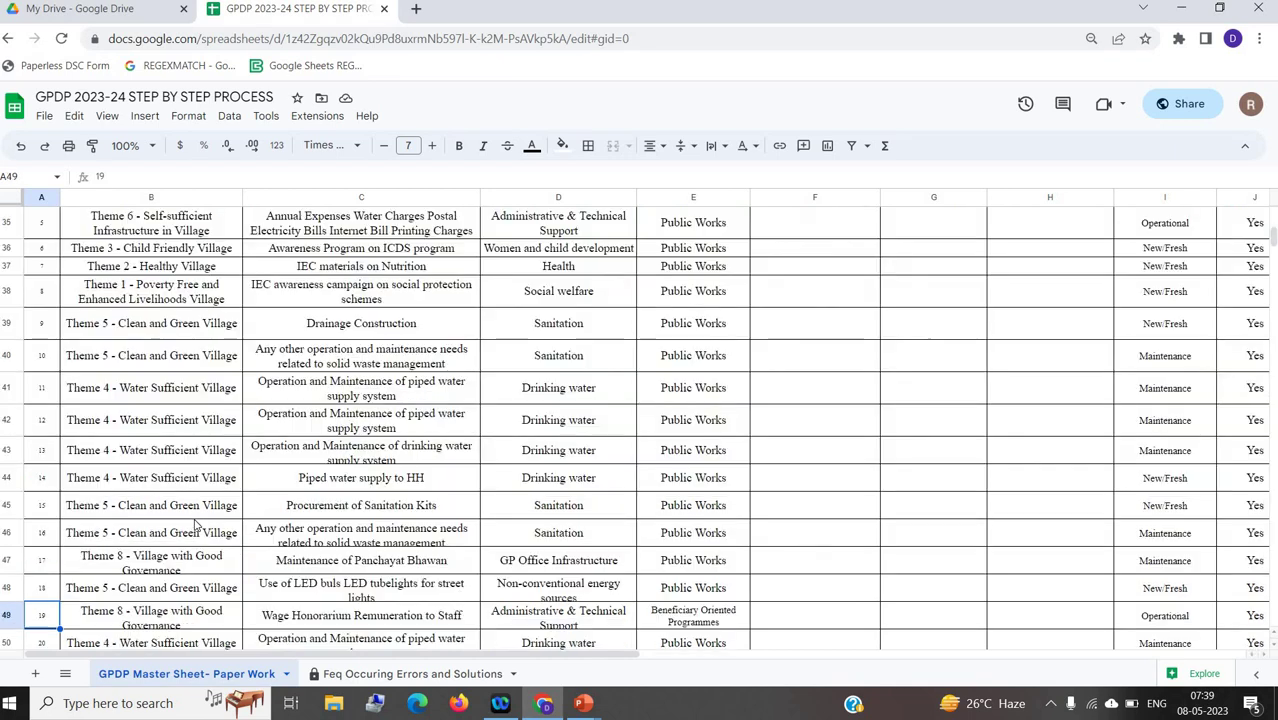
key(Down)
key(Down)
key(Down)
key(Down)
key(Down)
key(Down)
key(Down)
key(Down)
key(Down)
key(Down)
key(Down)
key(Down)
key(Down)
key(Down)
key(Down)
key(Down)
key(Down)
key(Down)
key(Down)
key(Down)
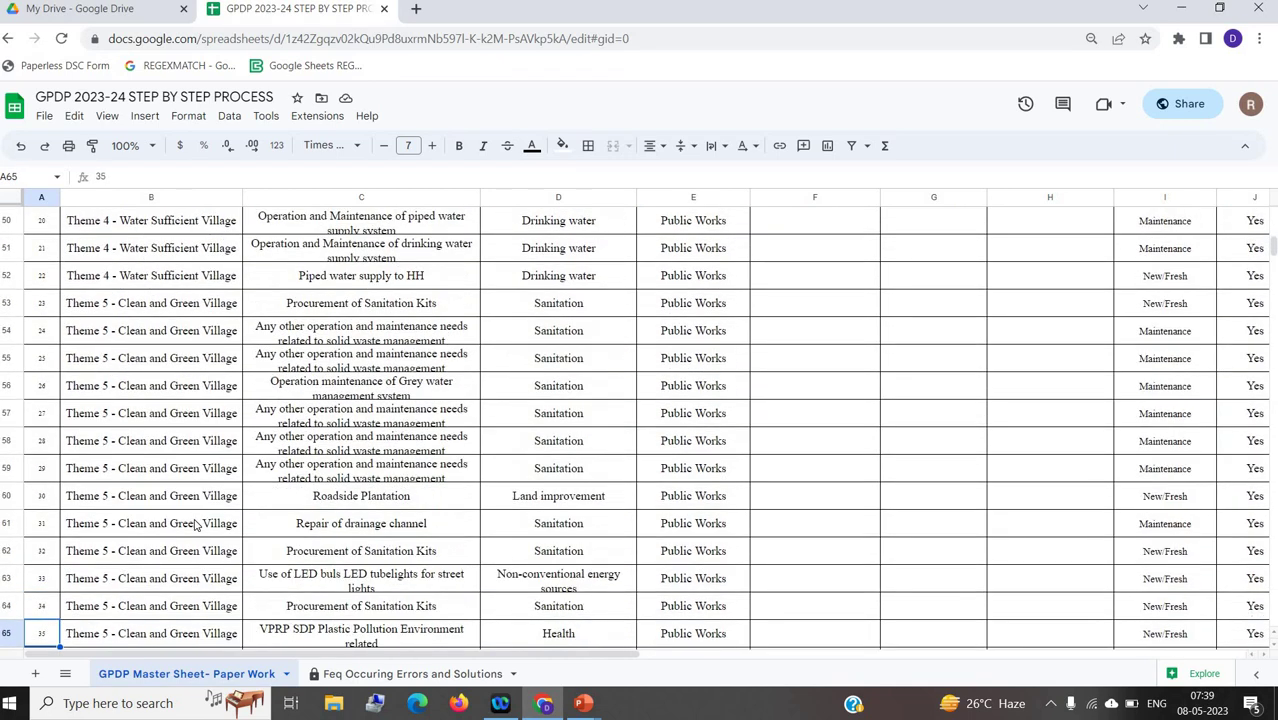
key(Down)
key(Down)
key(Down)
key(Down)
key(Down)
key(Down)
key(Down)
key(Down)
key(Down)
key(Down)
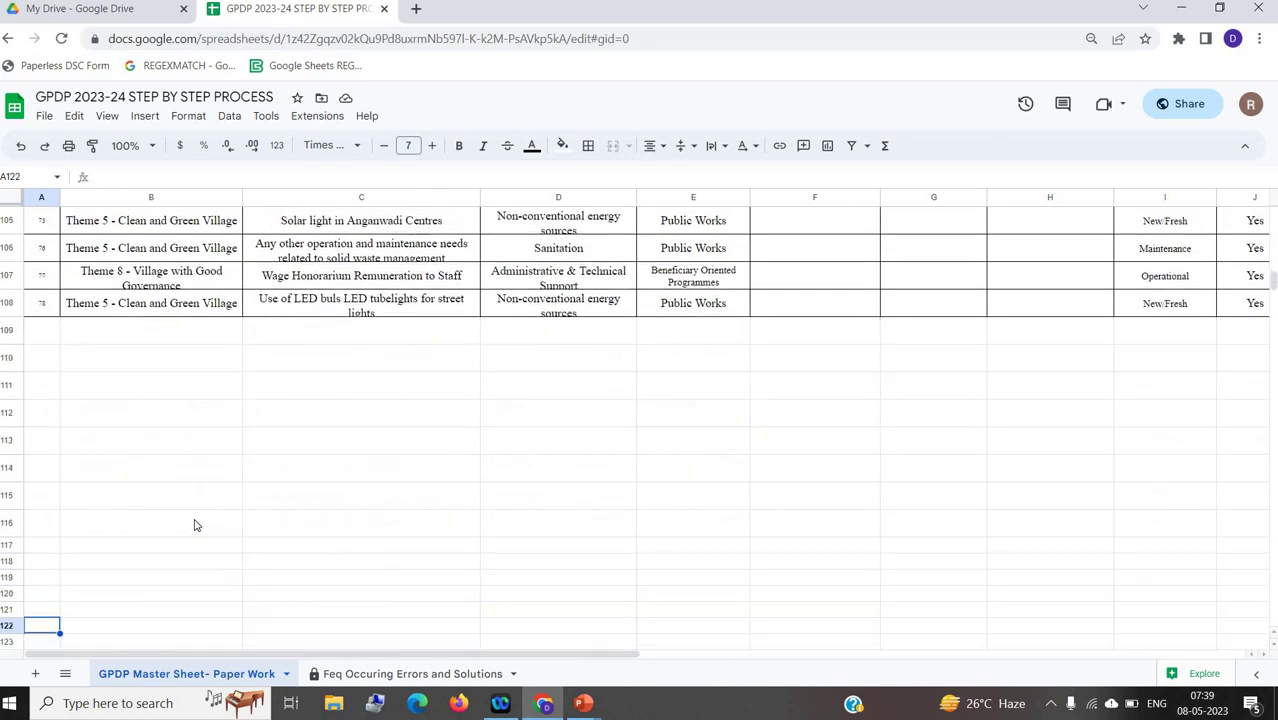
Step: Go back up to the table's final activities and review them from the Solar light in community centre row
key(Up)
key(Up)
key(Up)
key(Up)
key(Up)
key(Up)
key(Up)
key(Up)
key(Up)
key(Up)
key(Up)
key(Up)
key(Up)
key(Up)
key(Up)
key(Up)
key(Down)
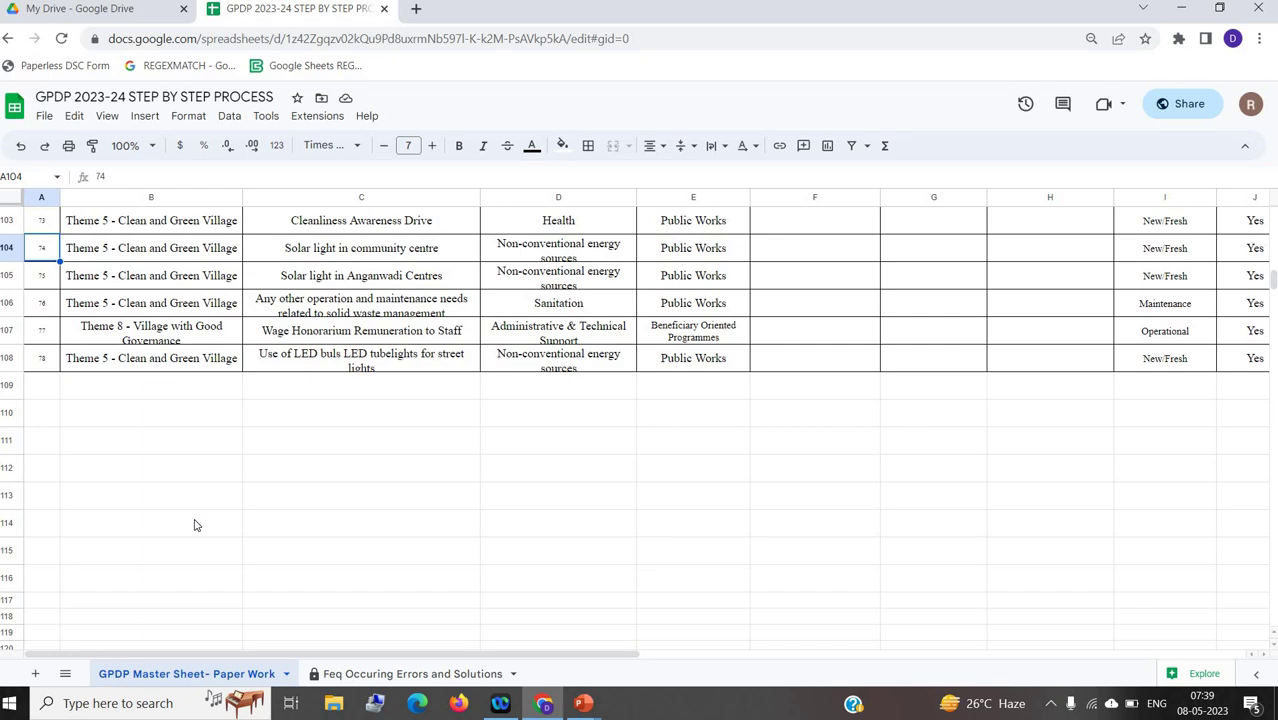
Step: Open the Feq Occuring Errors and Solutions sheet and examine the 120% rule message shown as Error 1
click(352, 676)
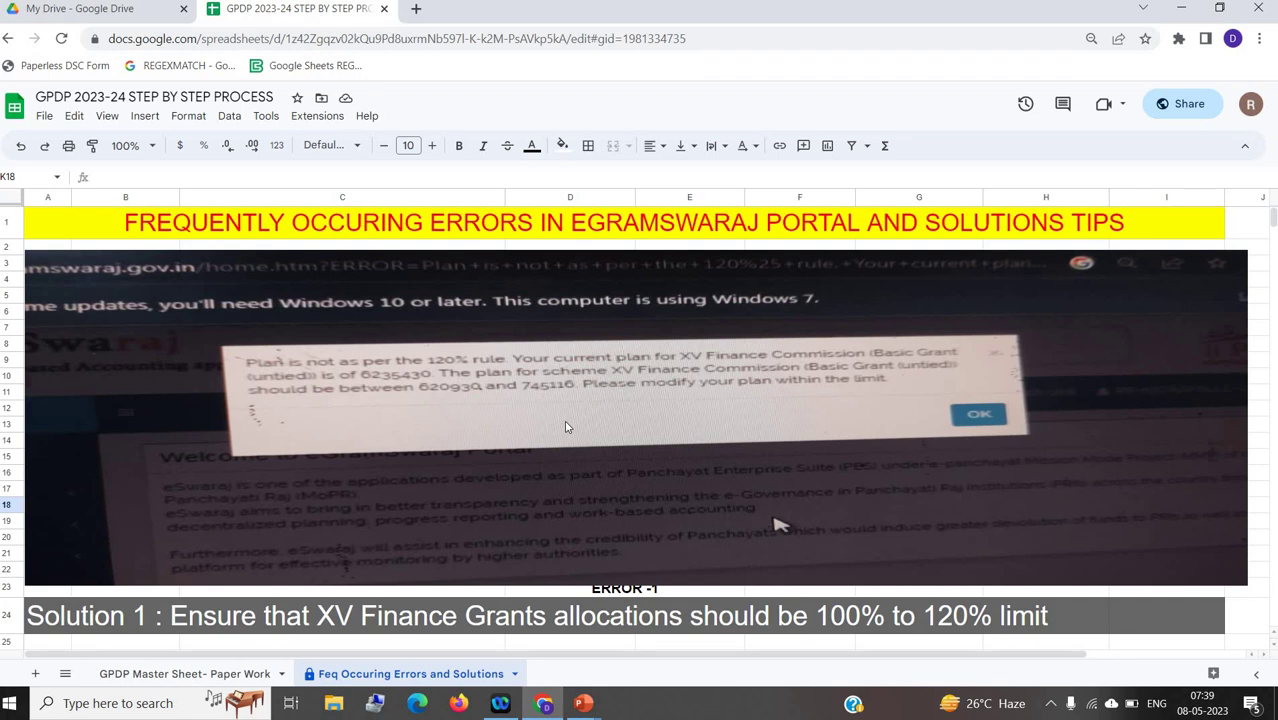
key(Down)
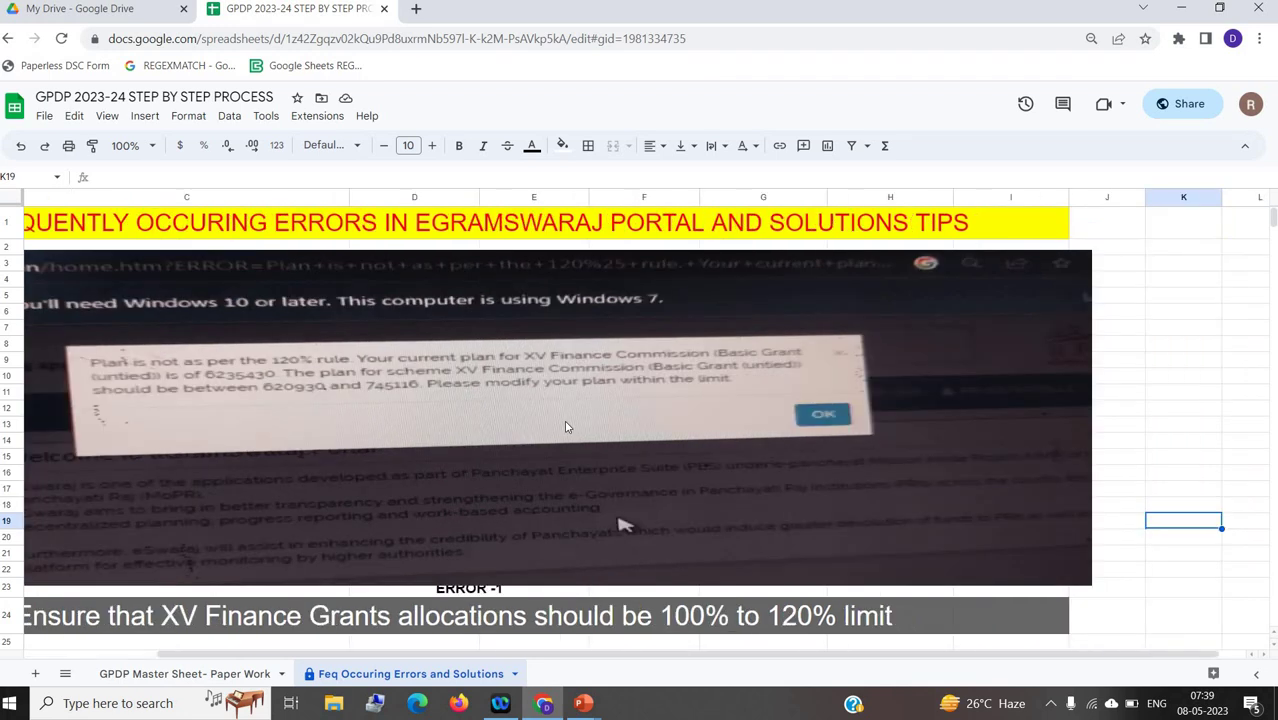
key(Left)
key(Left)
key(Left)
key(Left)
key(Left)
key(Left)
key(Left)
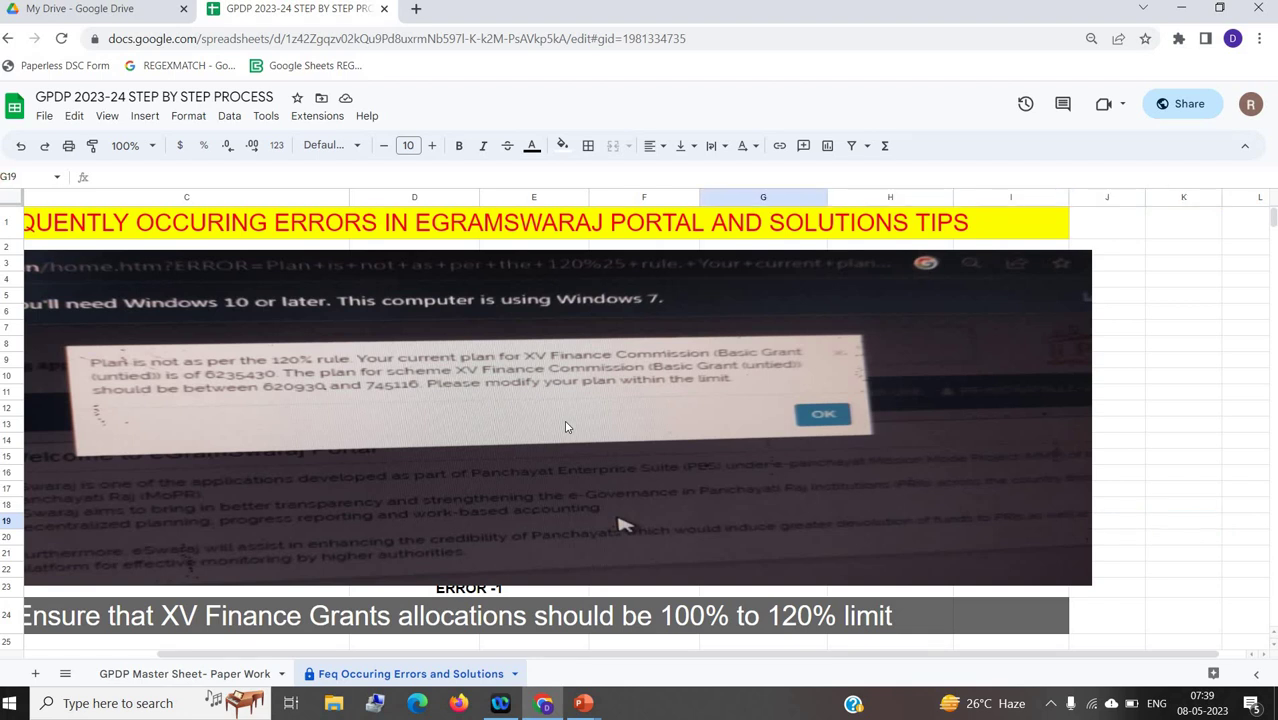
key(Down)
key(Down)
key(Down)
key(Down)
key(Down)
key(Down)
key(Down)
key(Down)
key(Down)
key(Down)
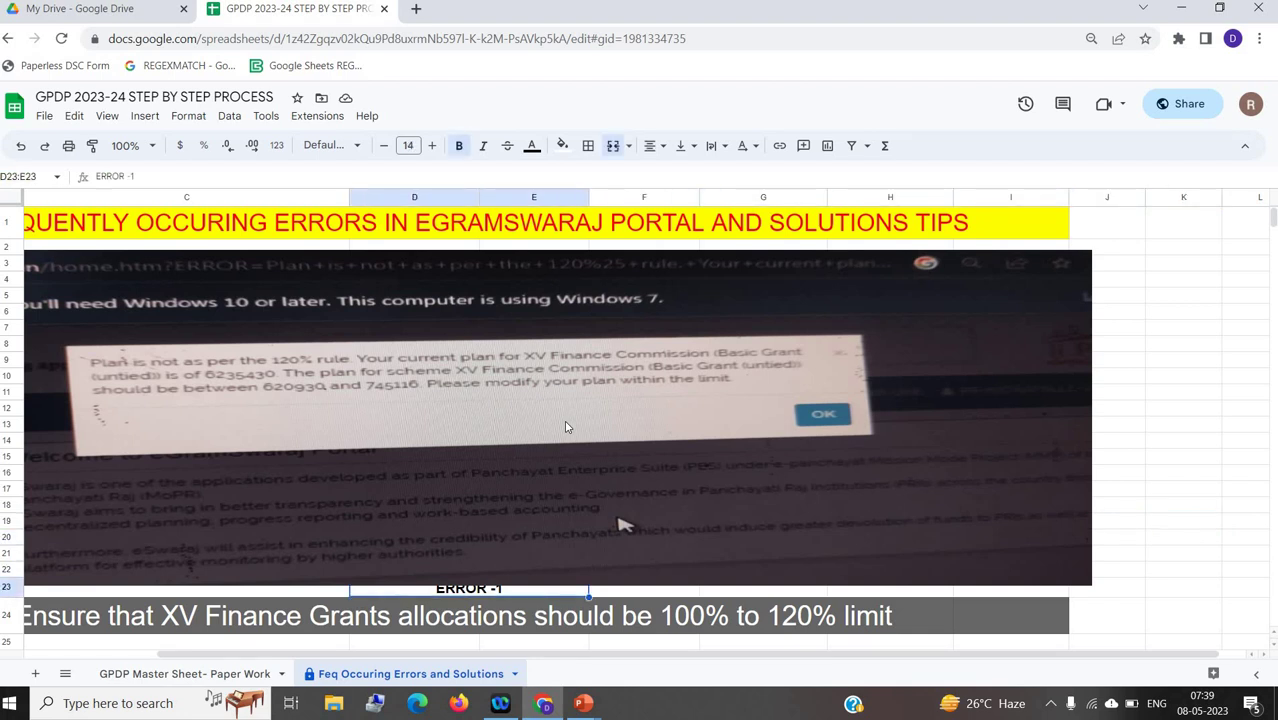
Step: Review the allocation table under Solution 1 and select its Resource Envolpe Amount columns from the heading through Own Funds
key(Down)
key(Down)
key(Down)
key(Down)
key(Down)
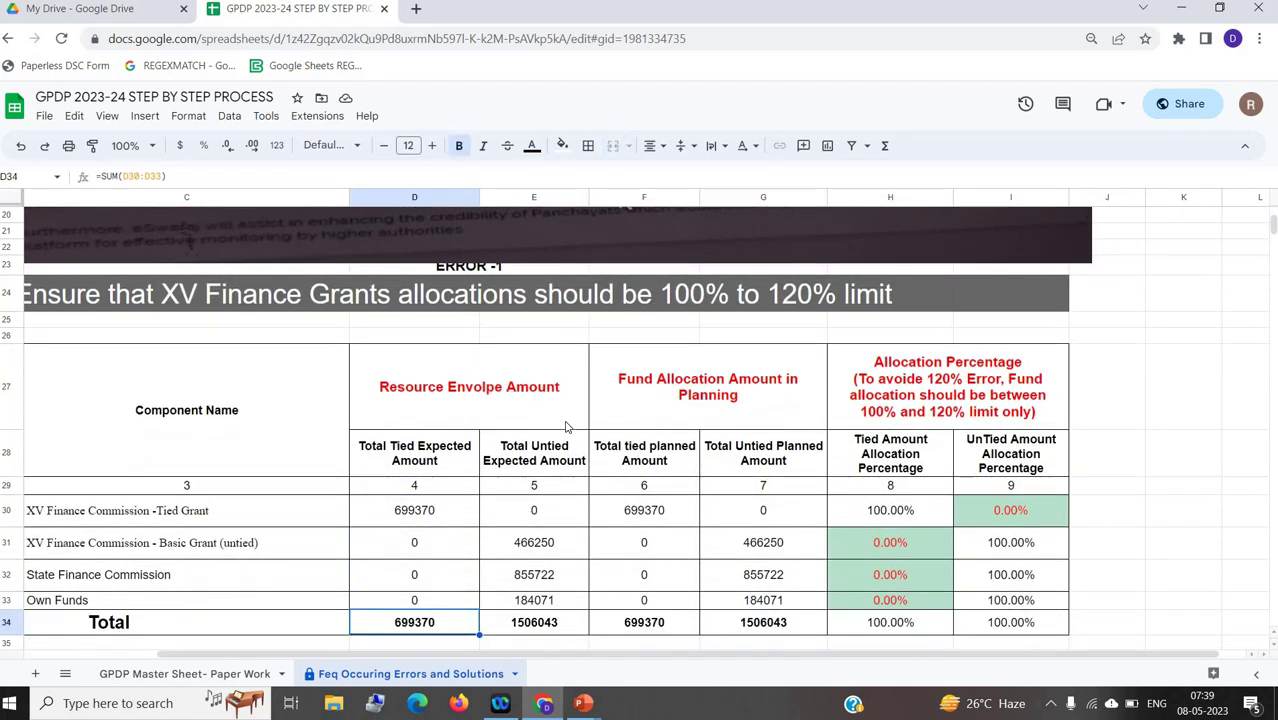
key(Left)
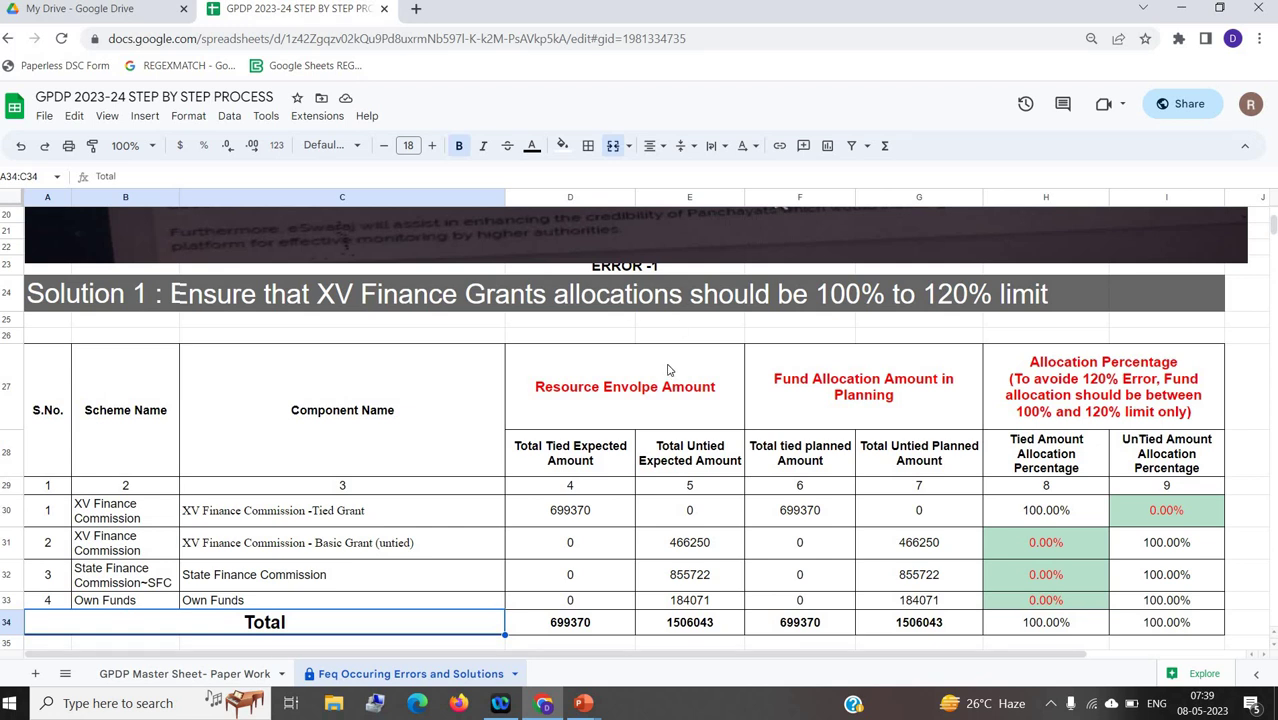
drag(668, 370, 713, 601)
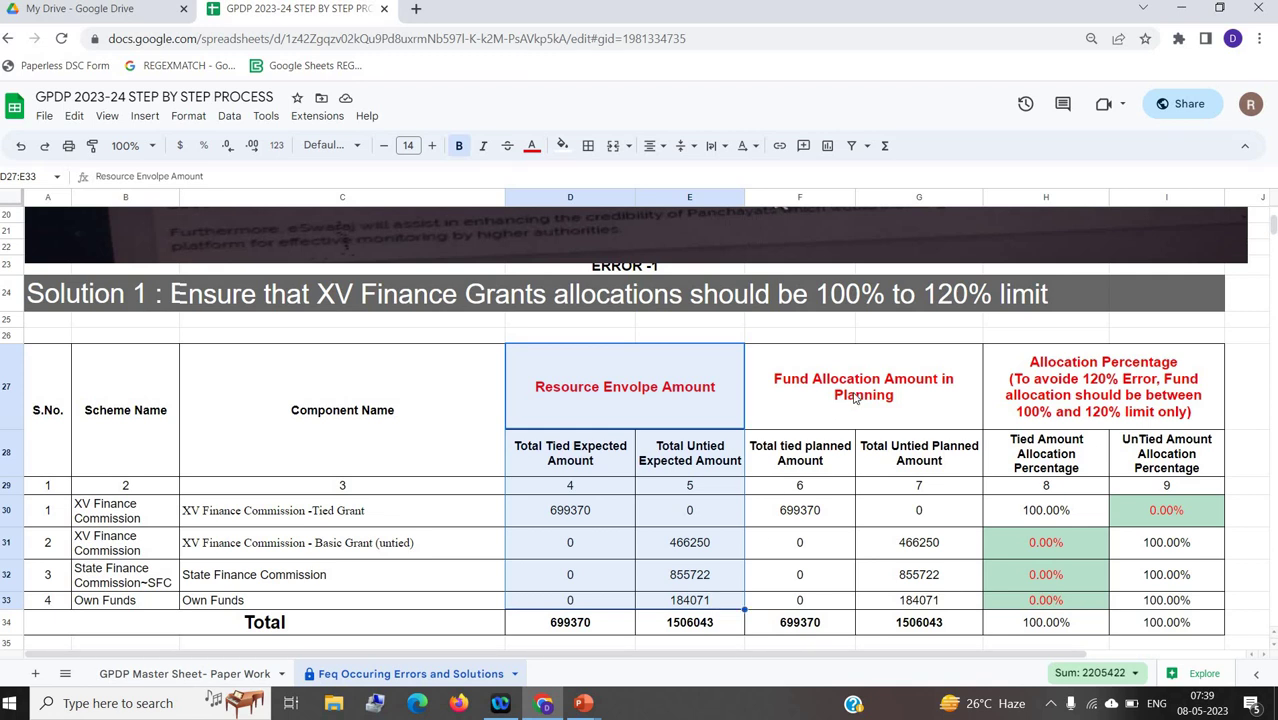
Step: Return to the GPDP Master Sheet- Paper Work sheet and select the Amount allocated by GP column to check its sum
click(155, 676)
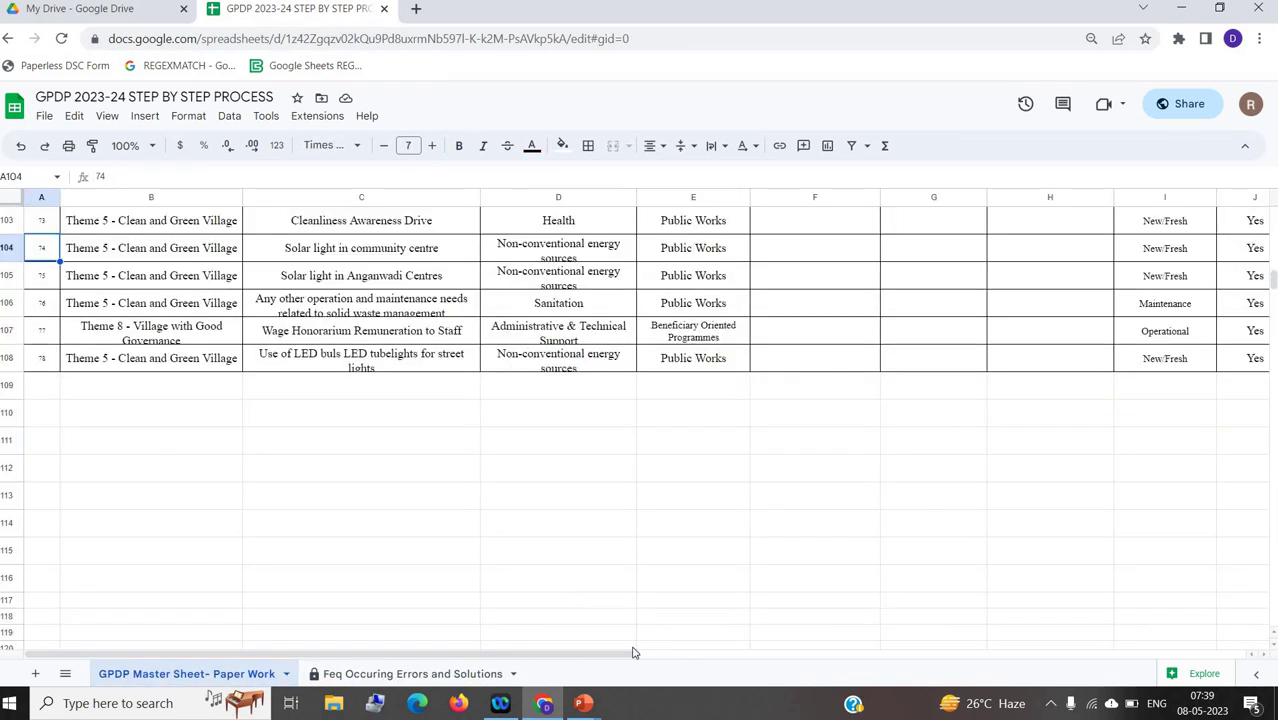
drag(616, 653, 1108, 700)
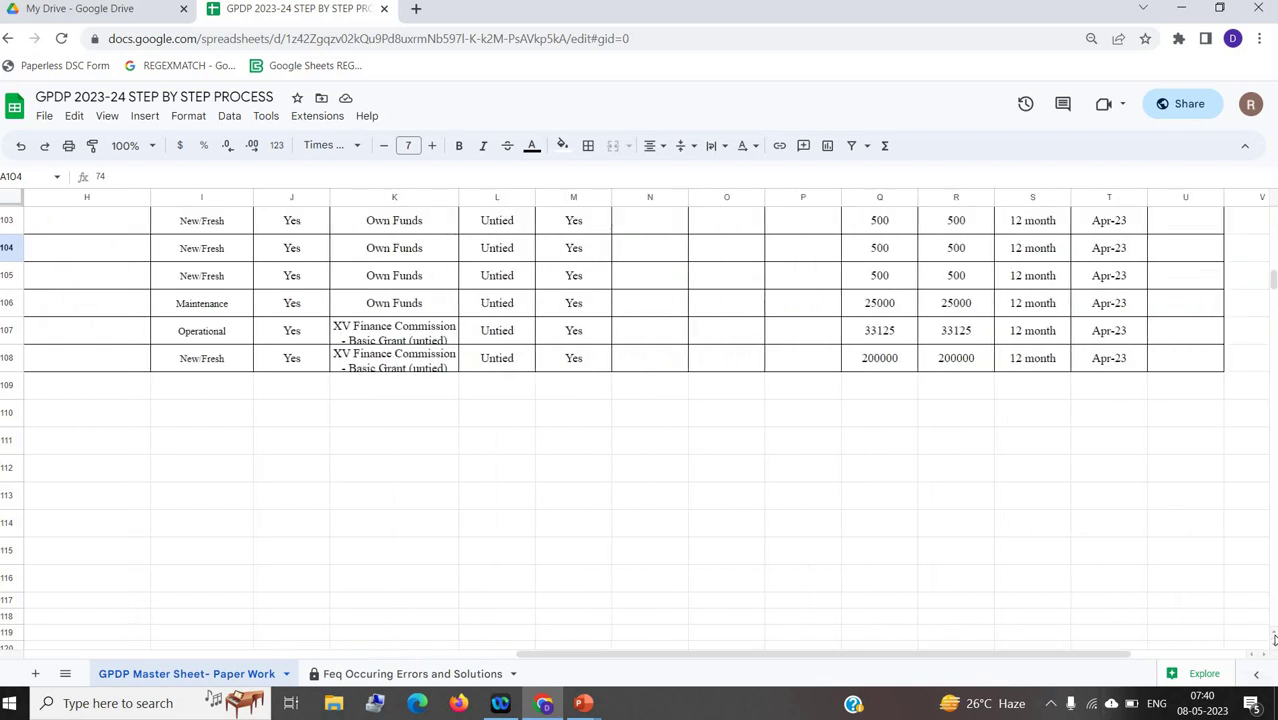
scroll(1272, 630, up, 4)
scroll(1272, 630, up, 1)
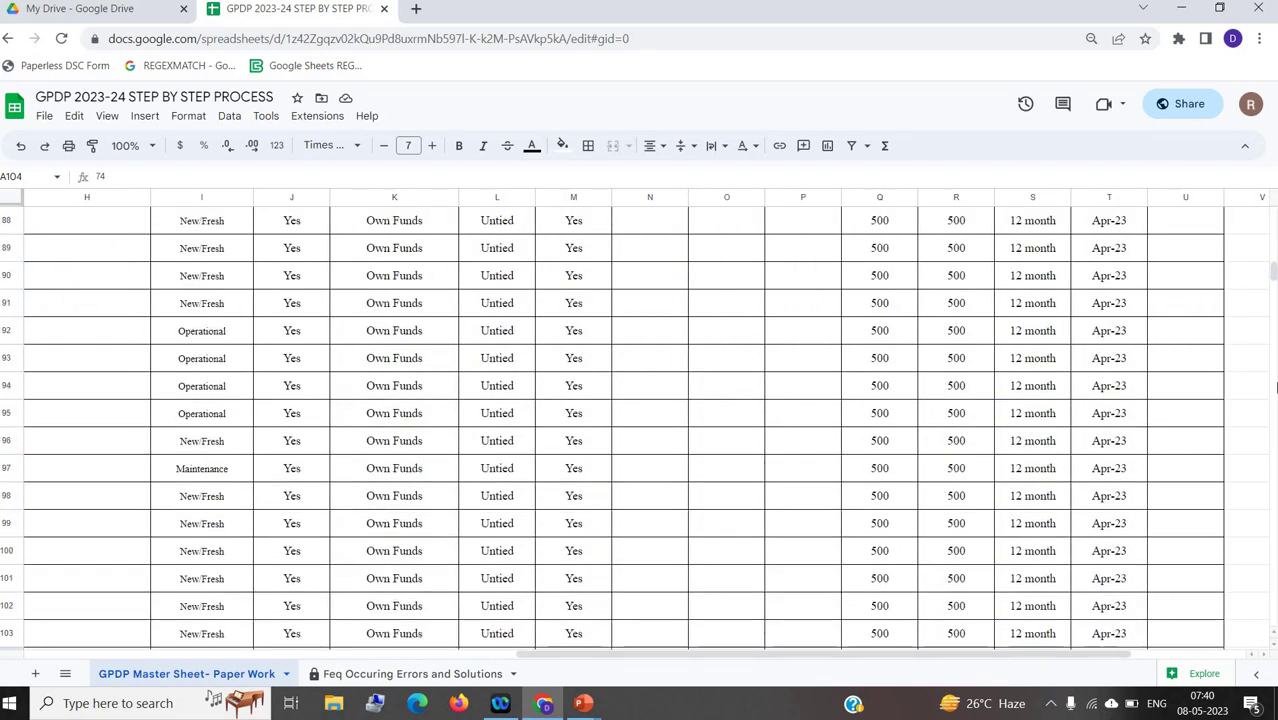
drag(1272, 275, 1272, 232)
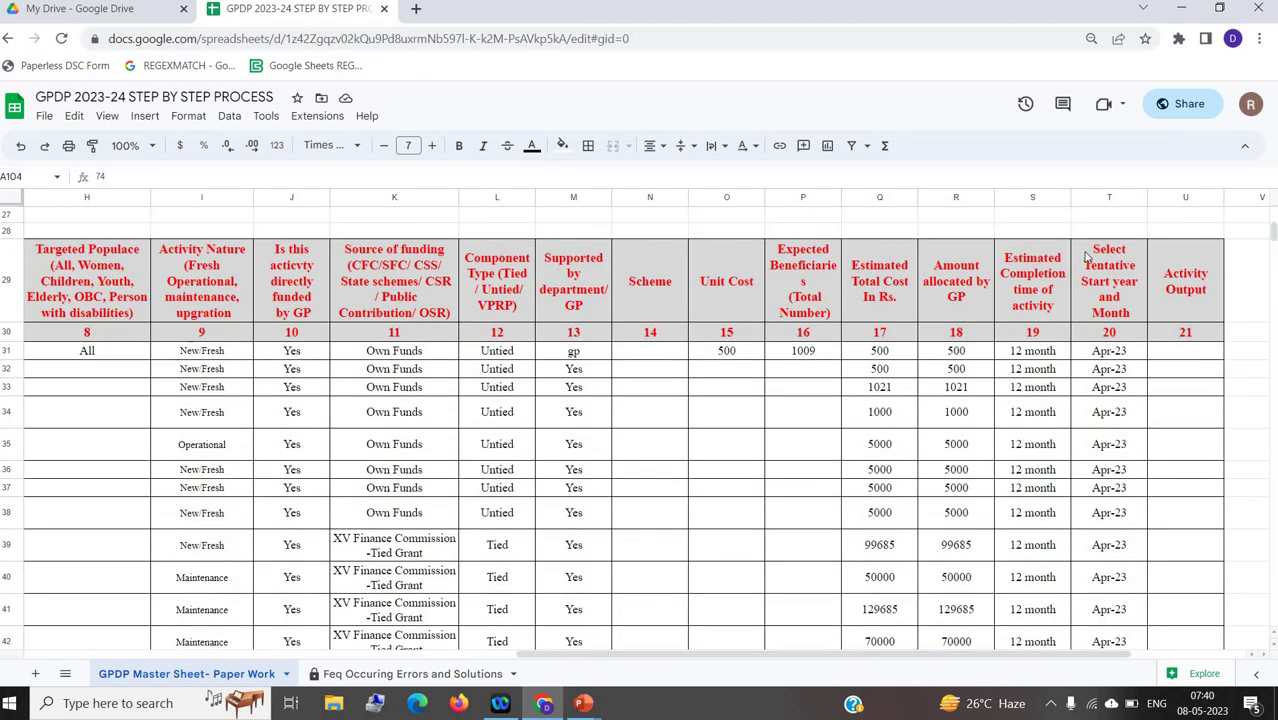
click(950, 200)
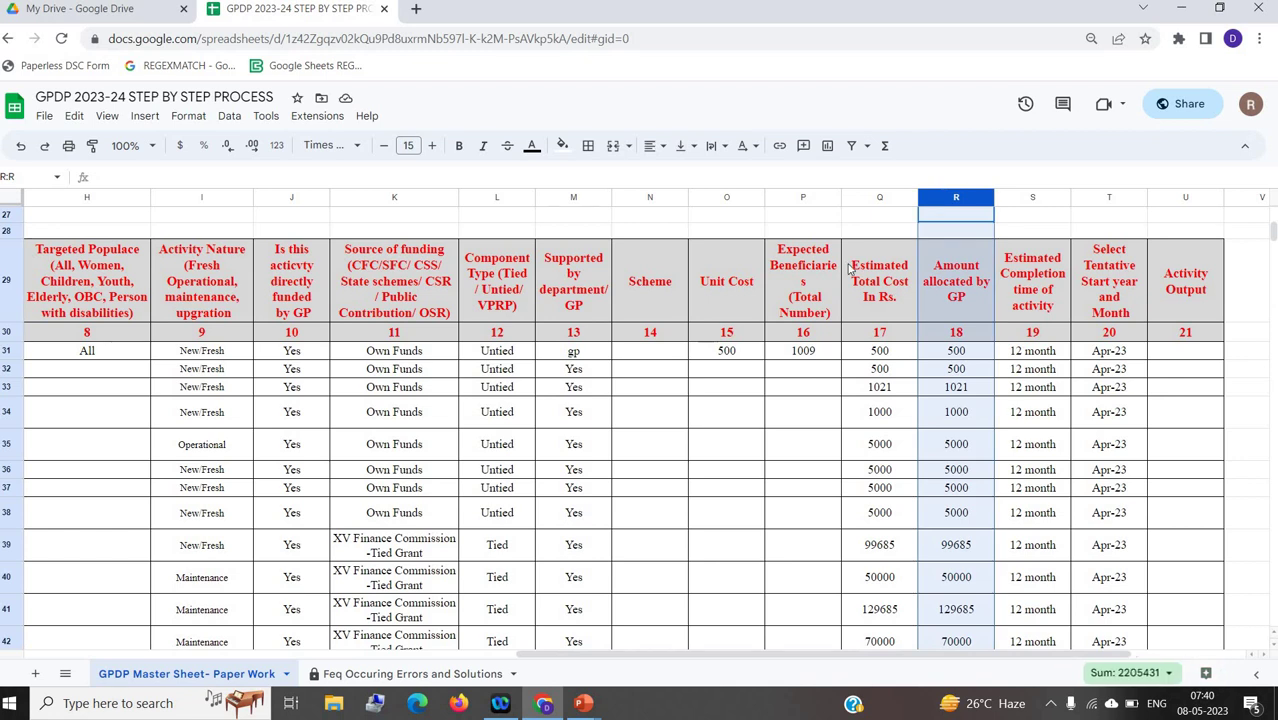
Step: In the errors sheet's allocation table, inspect the planned tied amount for the Tied Grant and planned untied amount for State Finance Commission
click(376, 676)
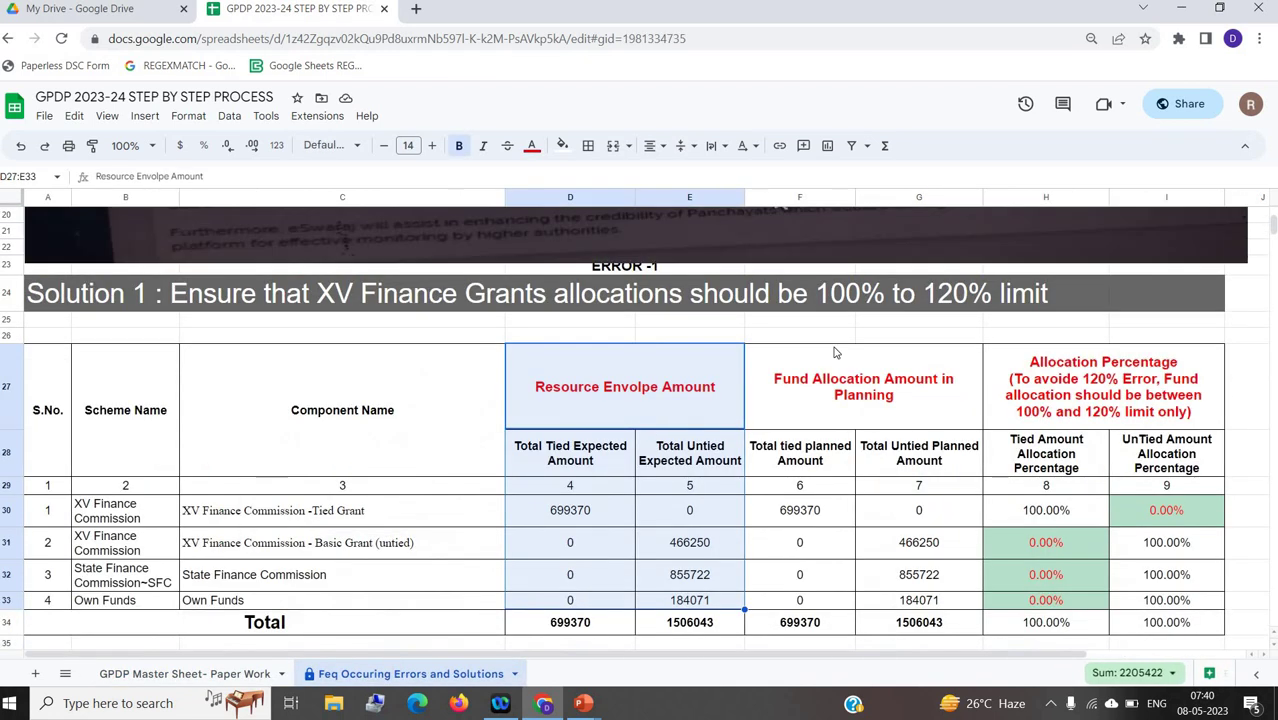
click(820, 515)
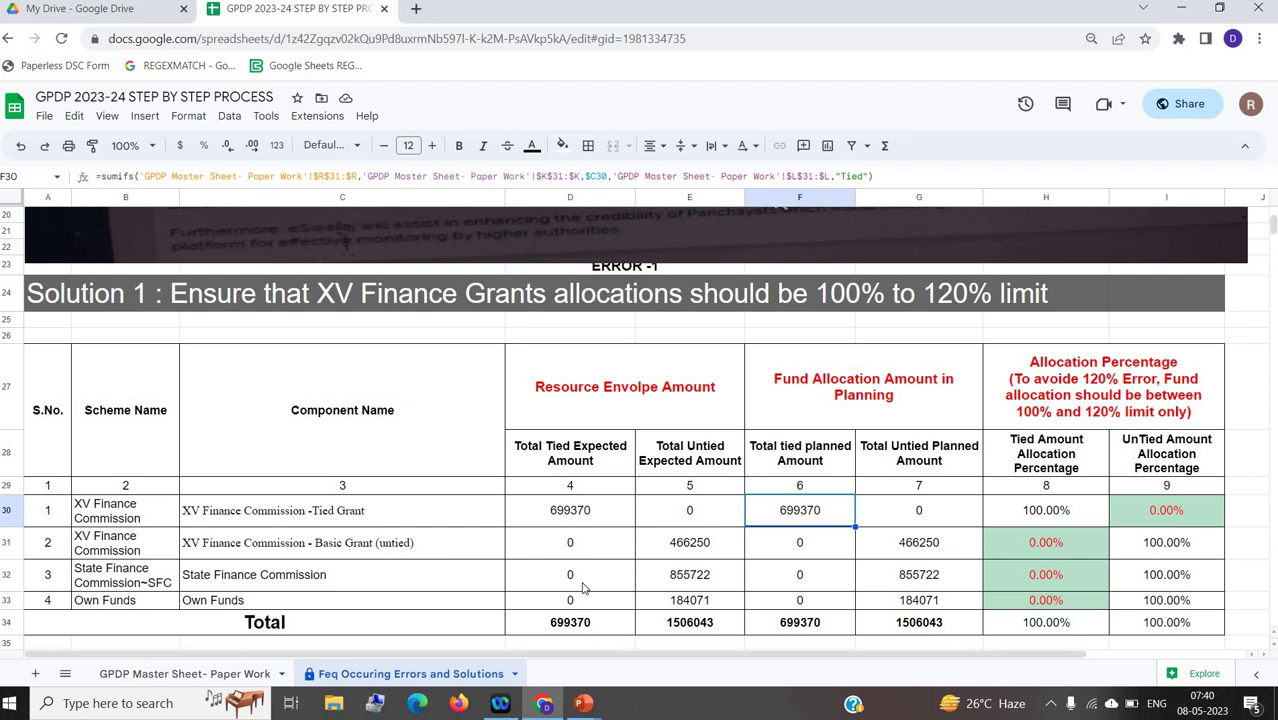
click(372, 588)
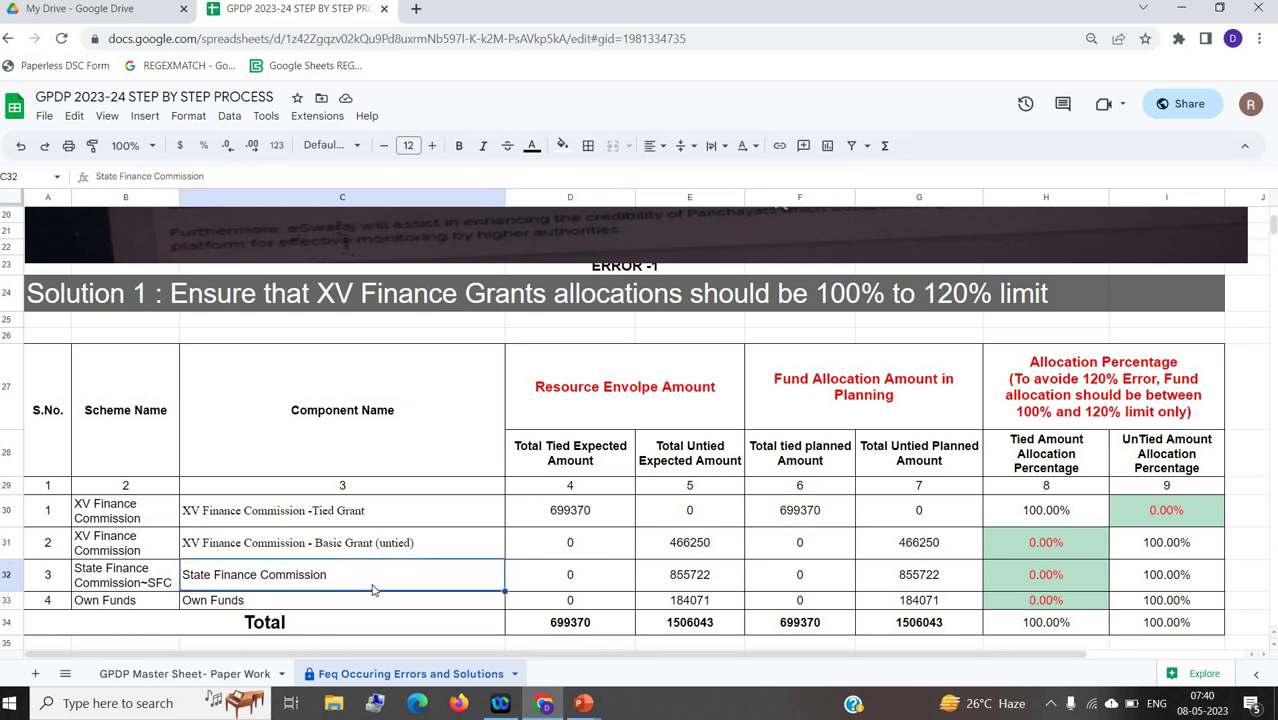
click(911, 586)
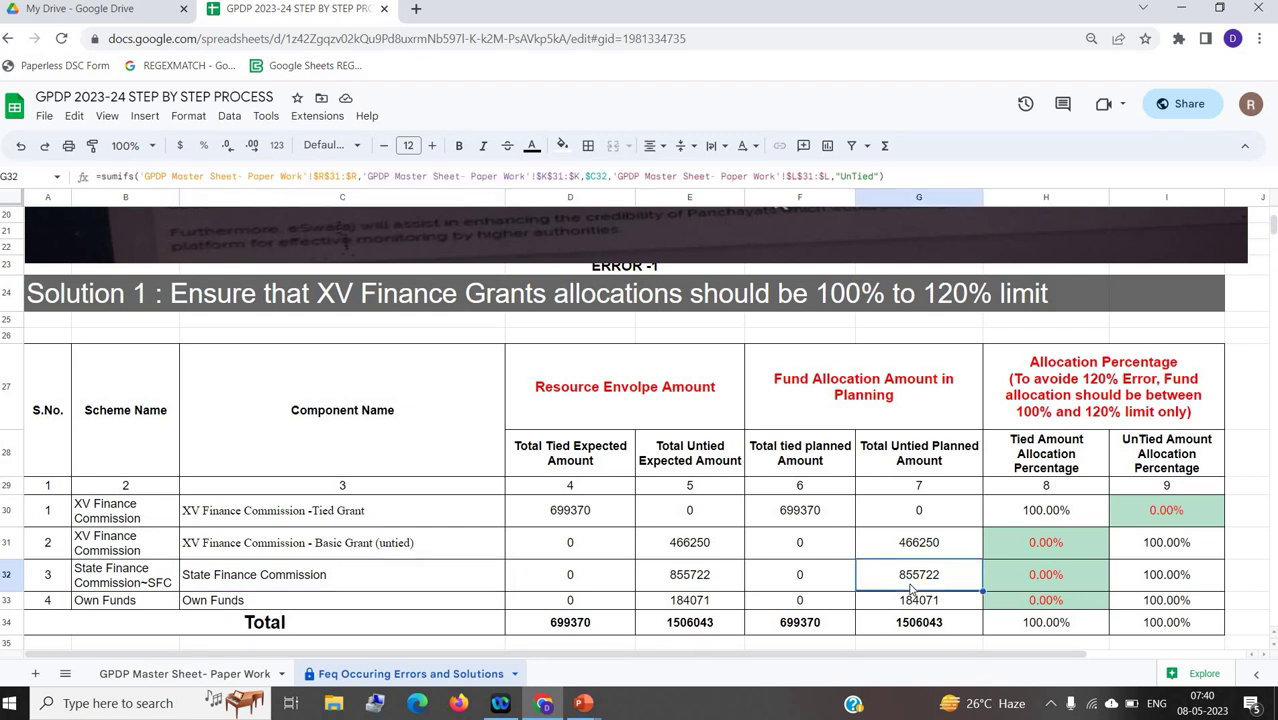
Step: Inspect the planned untied amounts for Own Funds and the Total, and review the Tied Amount Allocation Percentage column in the Solution 1 table
key(Down)
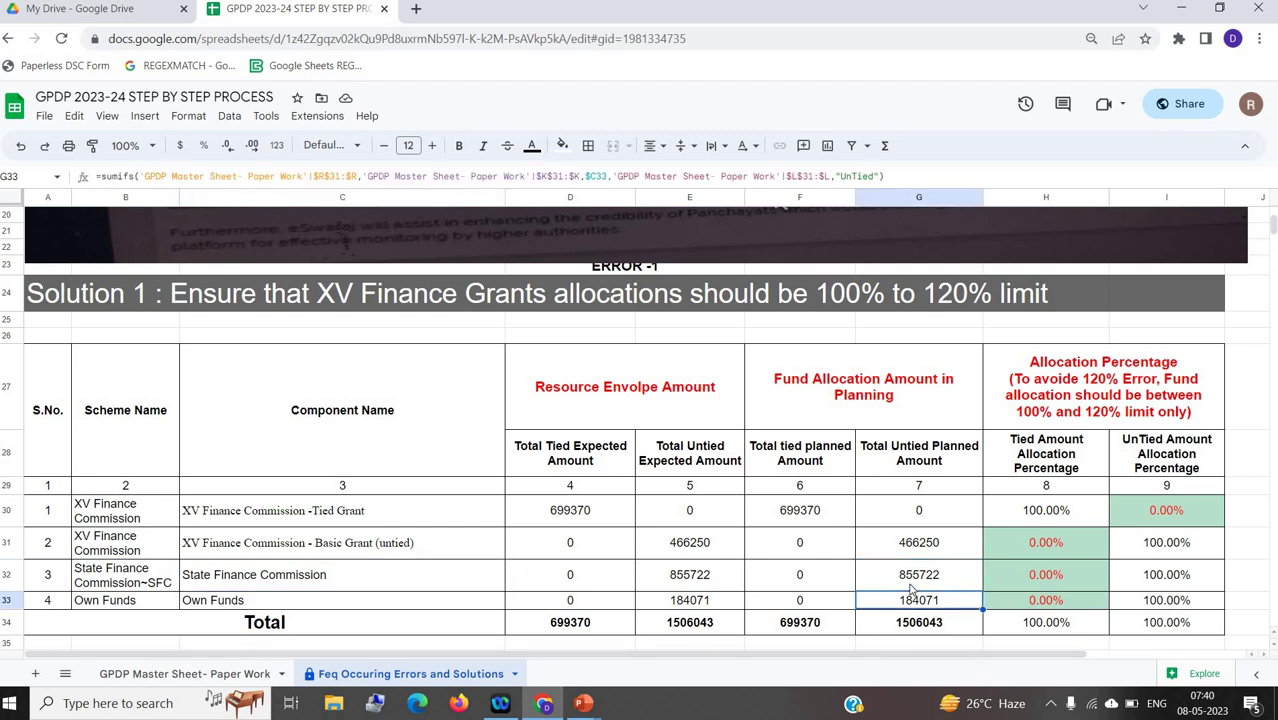
key(Down)
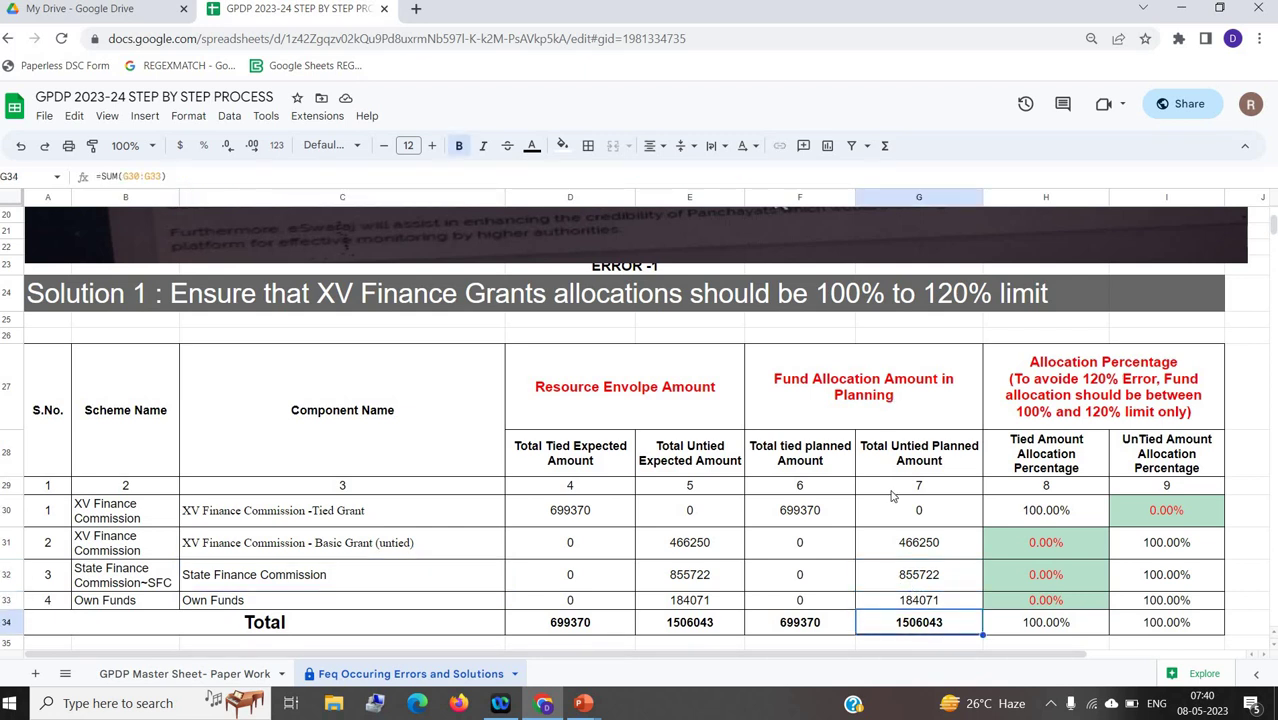
click(1034, 526)
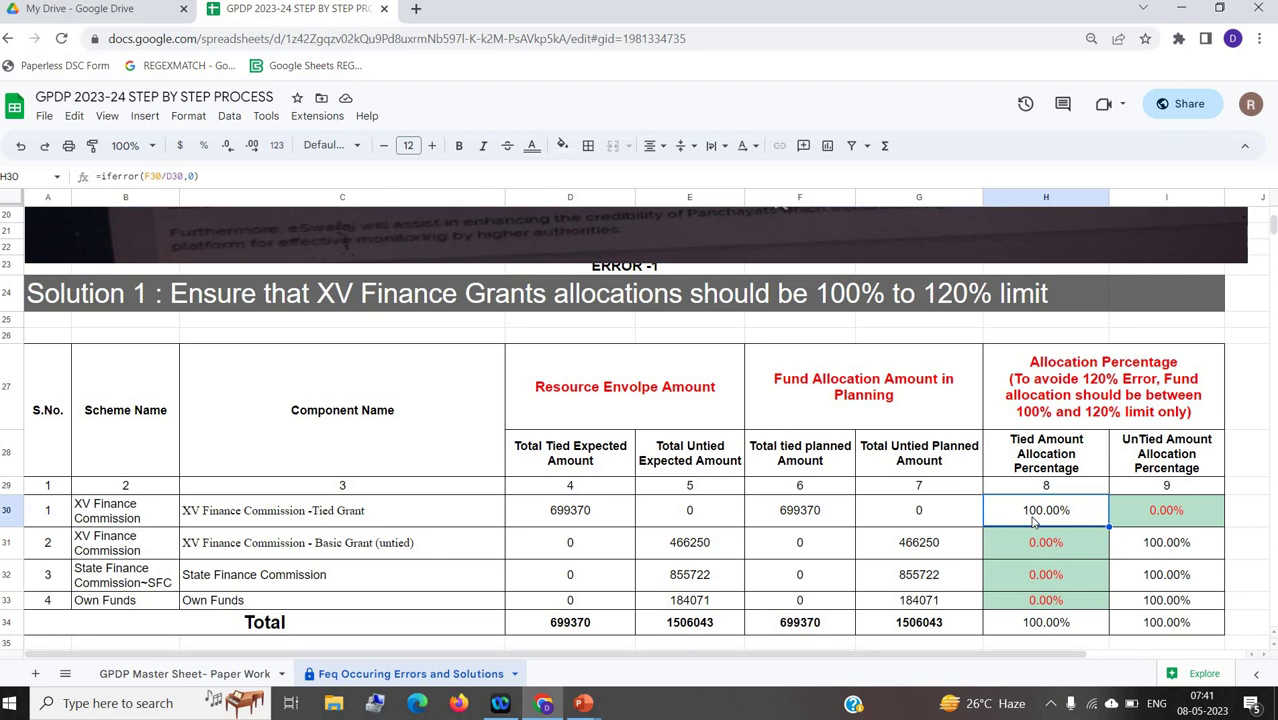
key(Down)
key(Down)
key(Down)
key(Down)
key(Down)
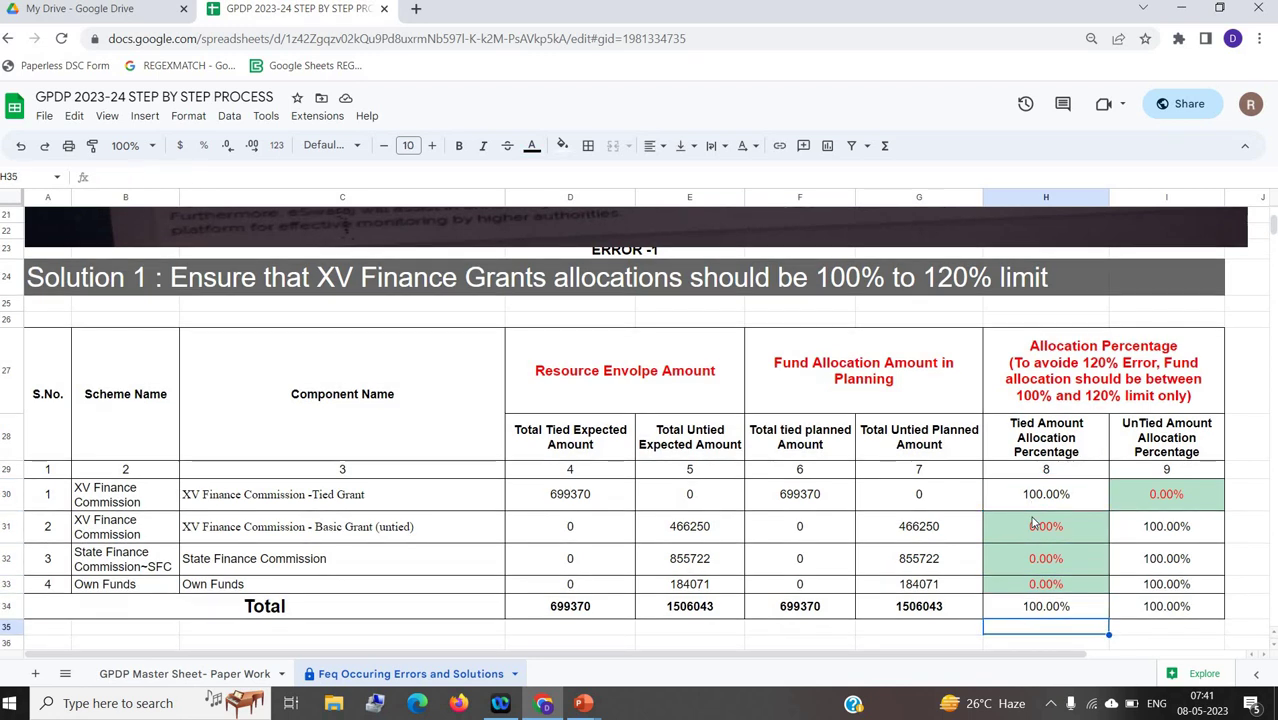
Step: Go on to Error 2 and examine its screenshot about the mandatory 50% activities of Sankalp themes
key(Down)
key(Down)
key(Down)
key(Down)
key(Down)
key(Down)
key(Down)
key(Down)
key(Down)
key(Down)
key(Down)
key(Down)
key(Down)
key(Down)
key(Down)
key(Down)
key(Down)
key(Down)
key(Down)
key(Down)
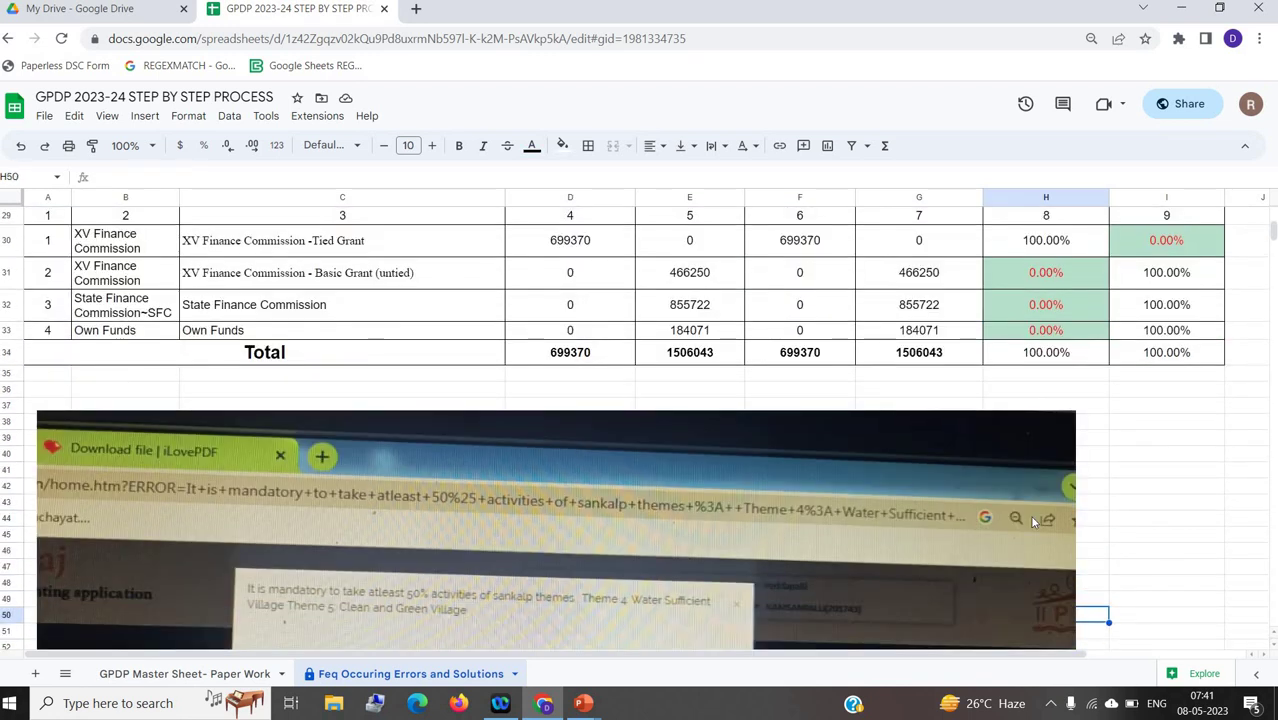
key(Down)
key(Down)
key(Down)
key(Down)
key(Down)
key(Down)
key(Down)
key(Down)
key(Down)
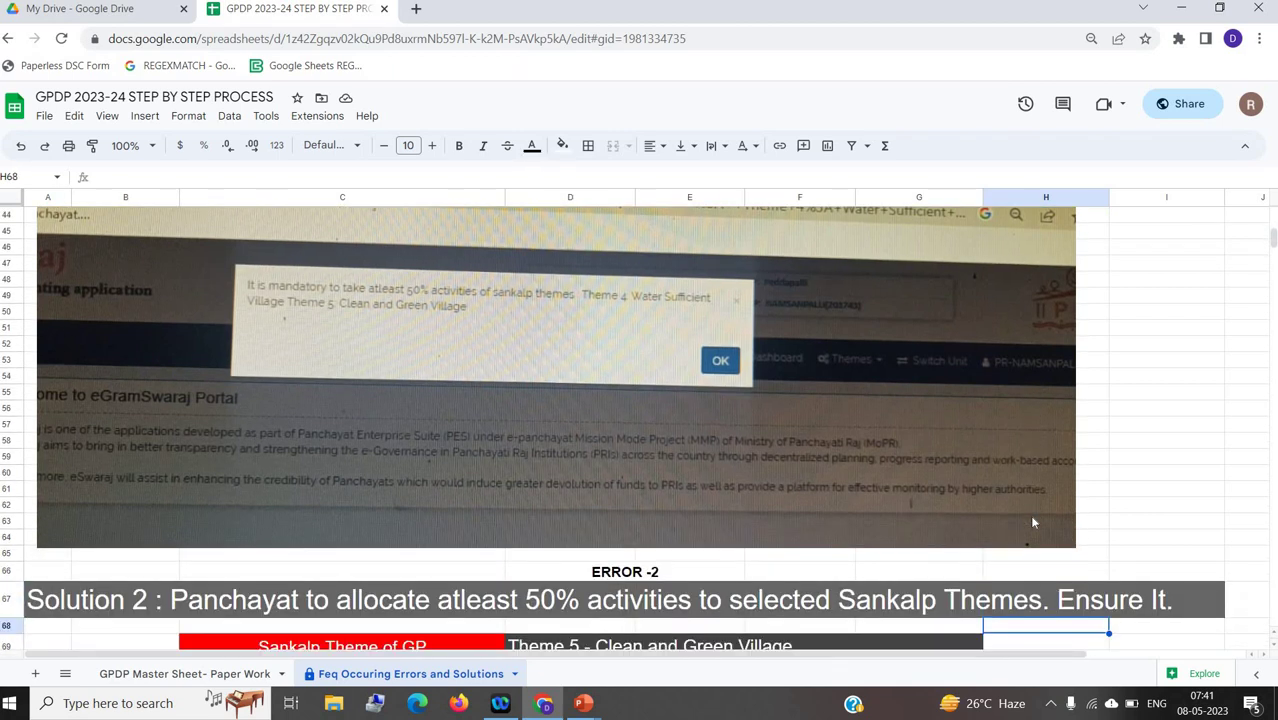
Step: Examine the Solution 2 table of activities per theme for the GP's Sankalp theme, from Theme 1 to Theme 9
key(Down)
key(Down)
key(Down)
key(Down)
key(Down)
key(Down)
key(Down)
key(Down)
key(Down)
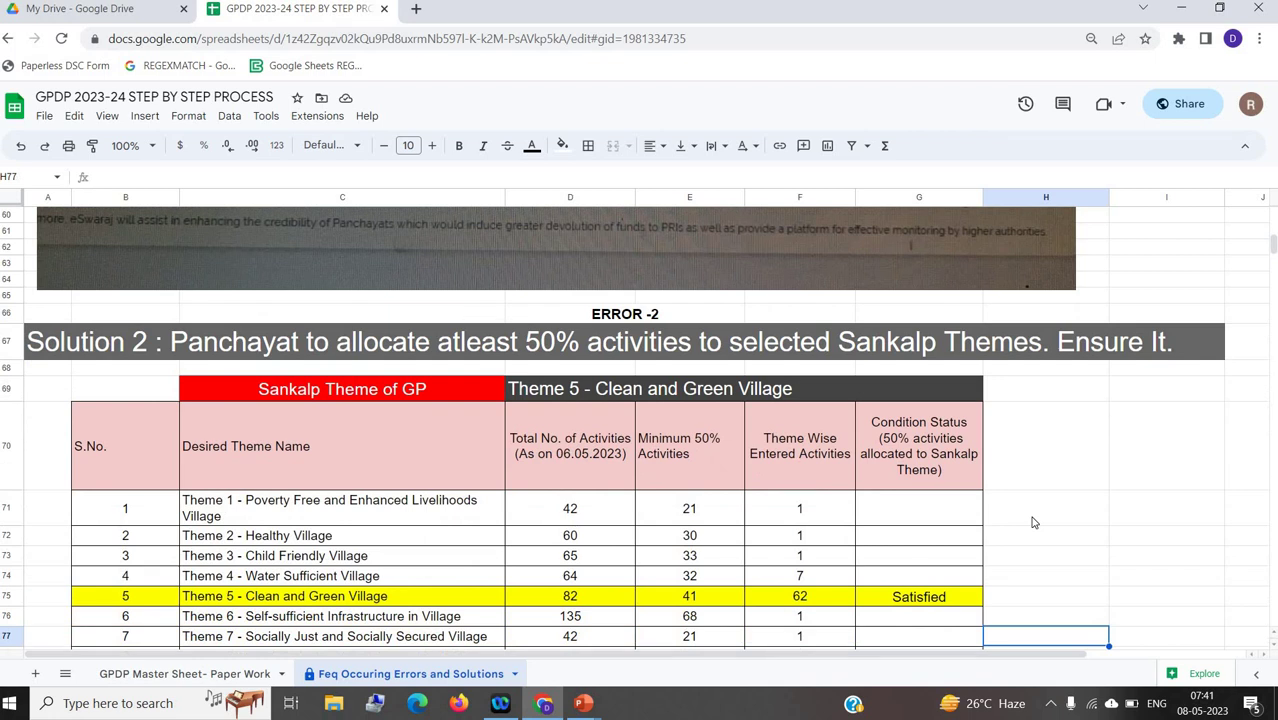
key(Down)
key(Down)
key(Down)
key(Down)
key(Down)
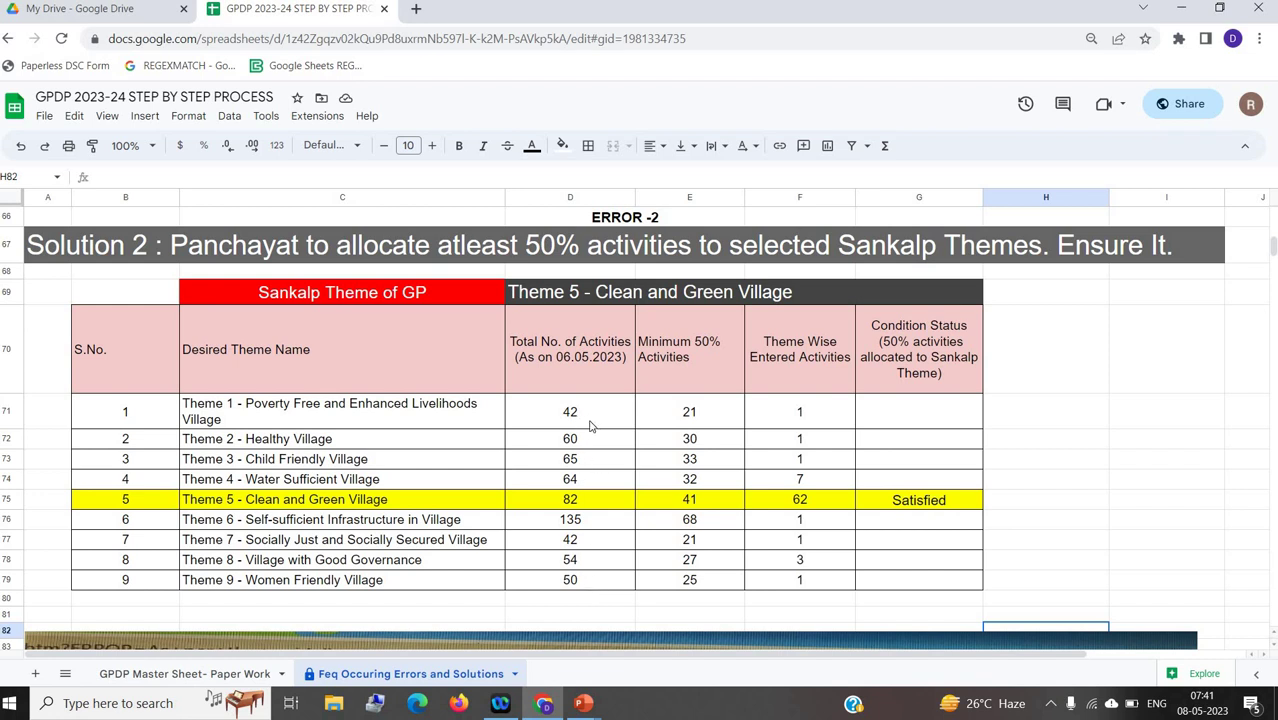
Step: Check the Minimum 50% Activities values from Theme 1 through Theme 8, returning to Theme 5 - Clean and Green Village
click(692, 417)
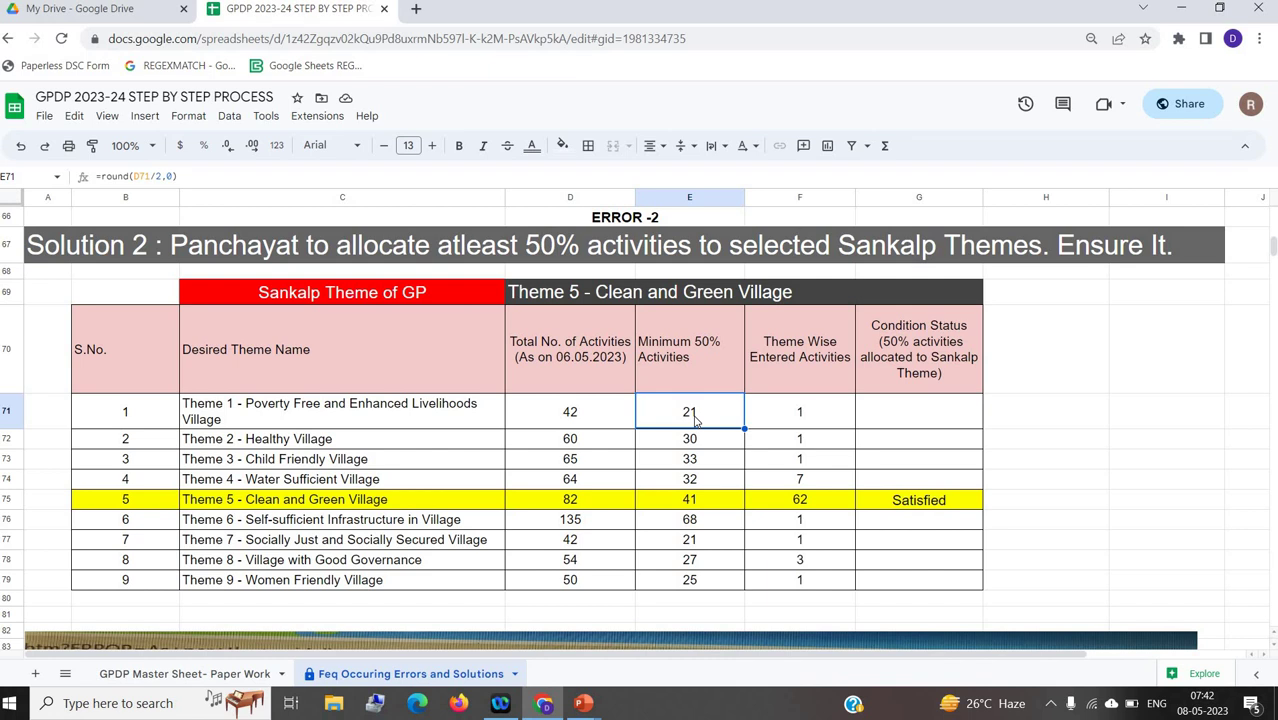
key(Down)
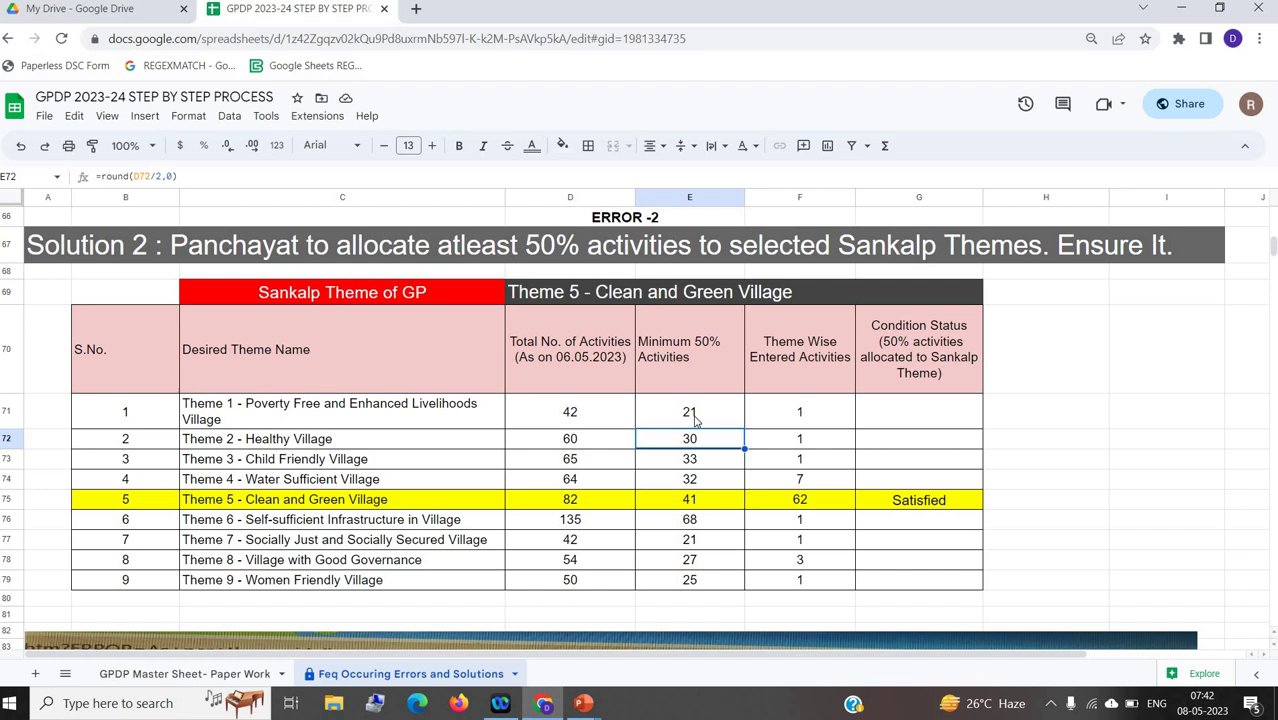
key(Down)
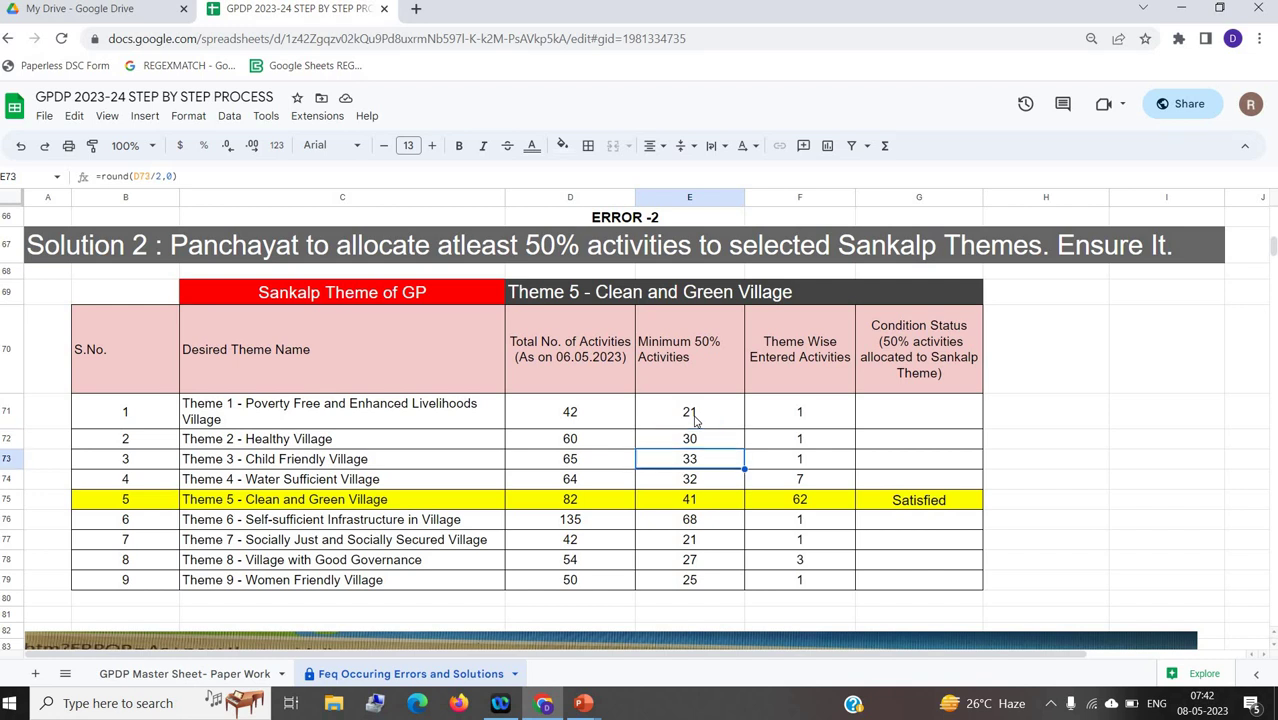
key(Down)
key(Down)
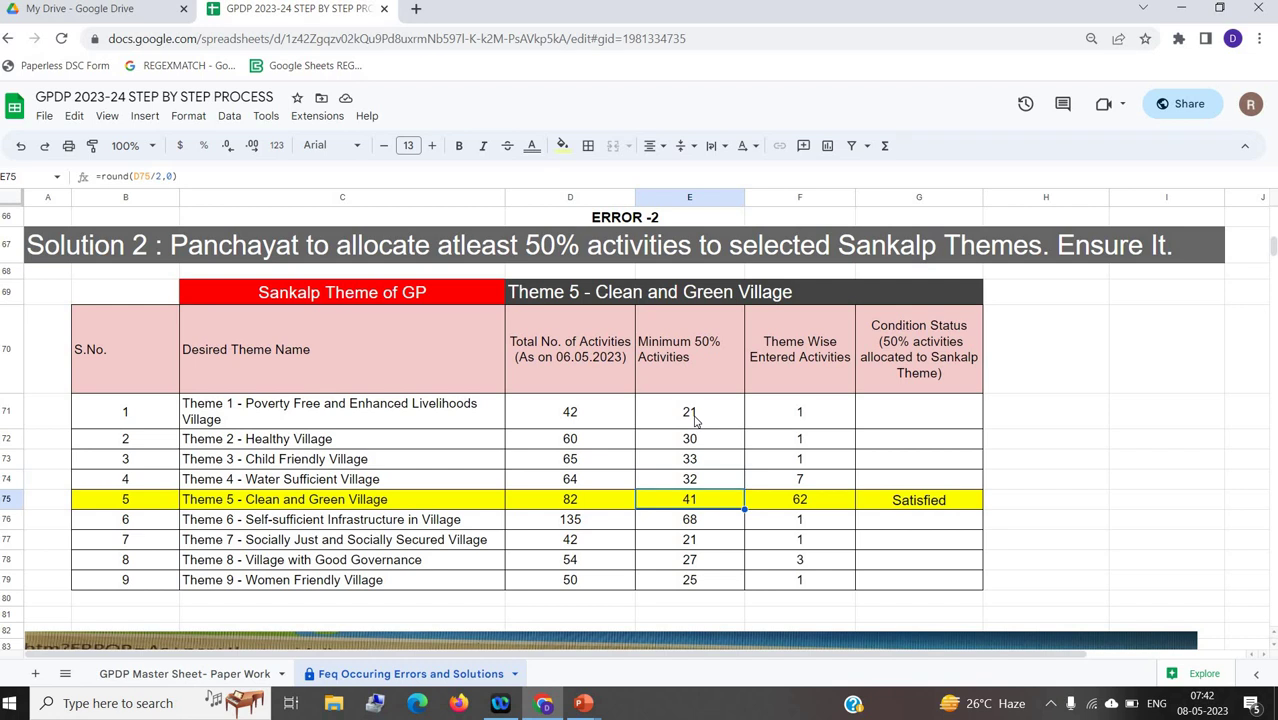
key(Down)
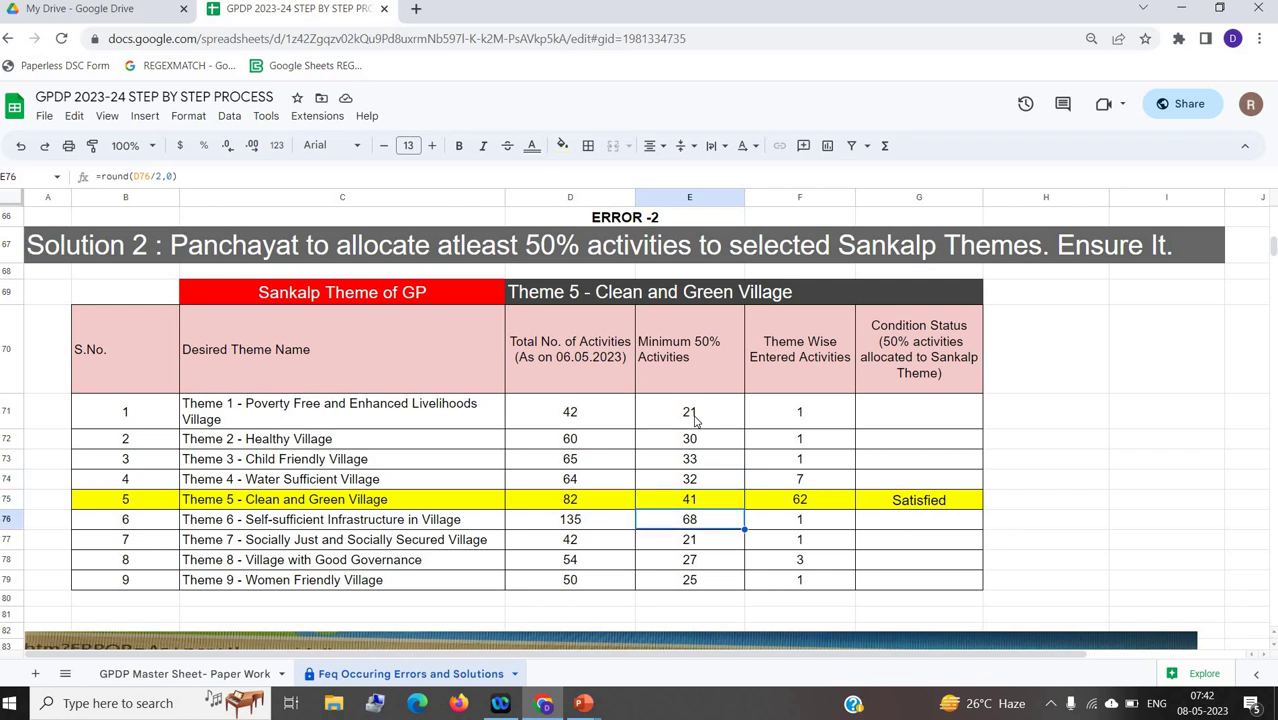
key(Down)
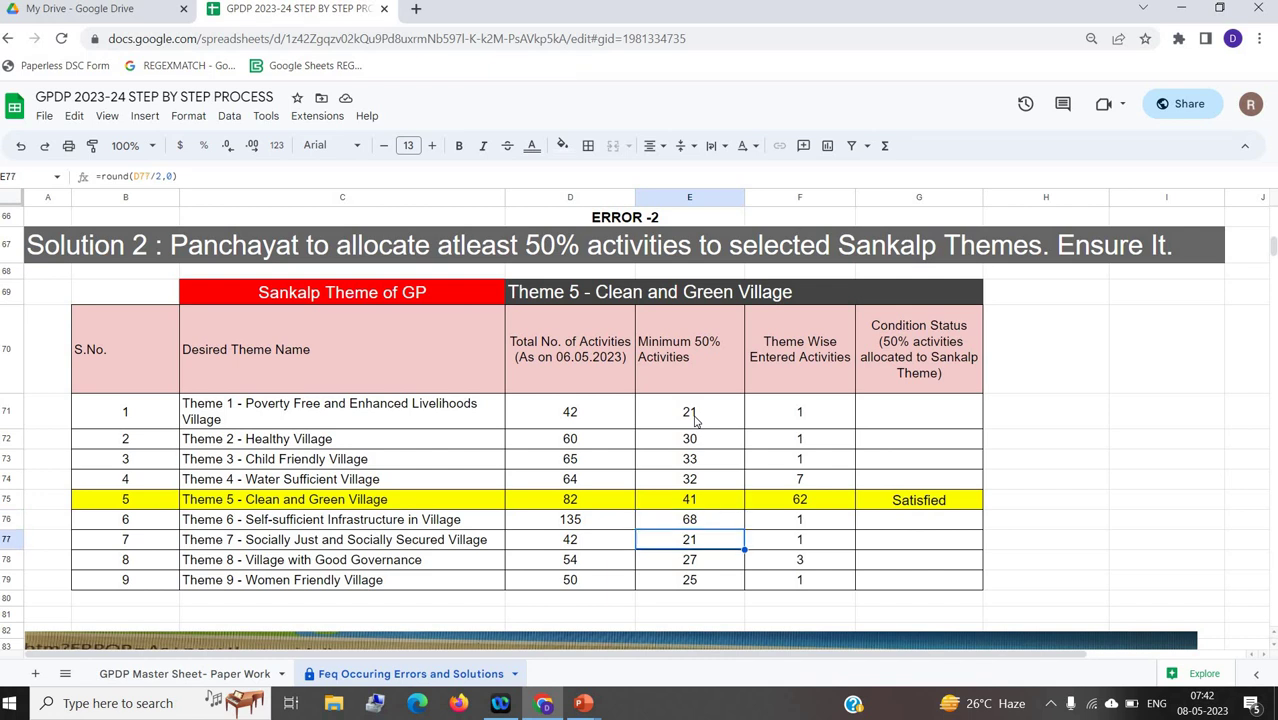
key(Down)
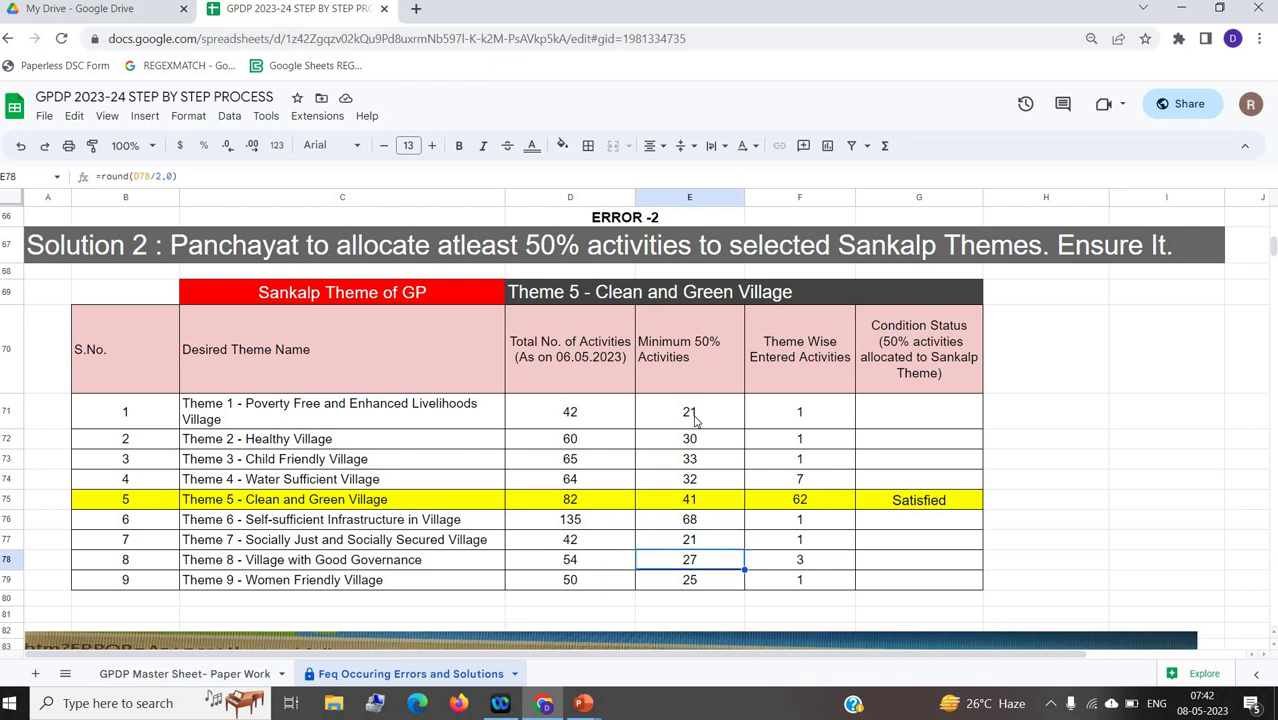
key(Up)
key(Up)
key(Up)
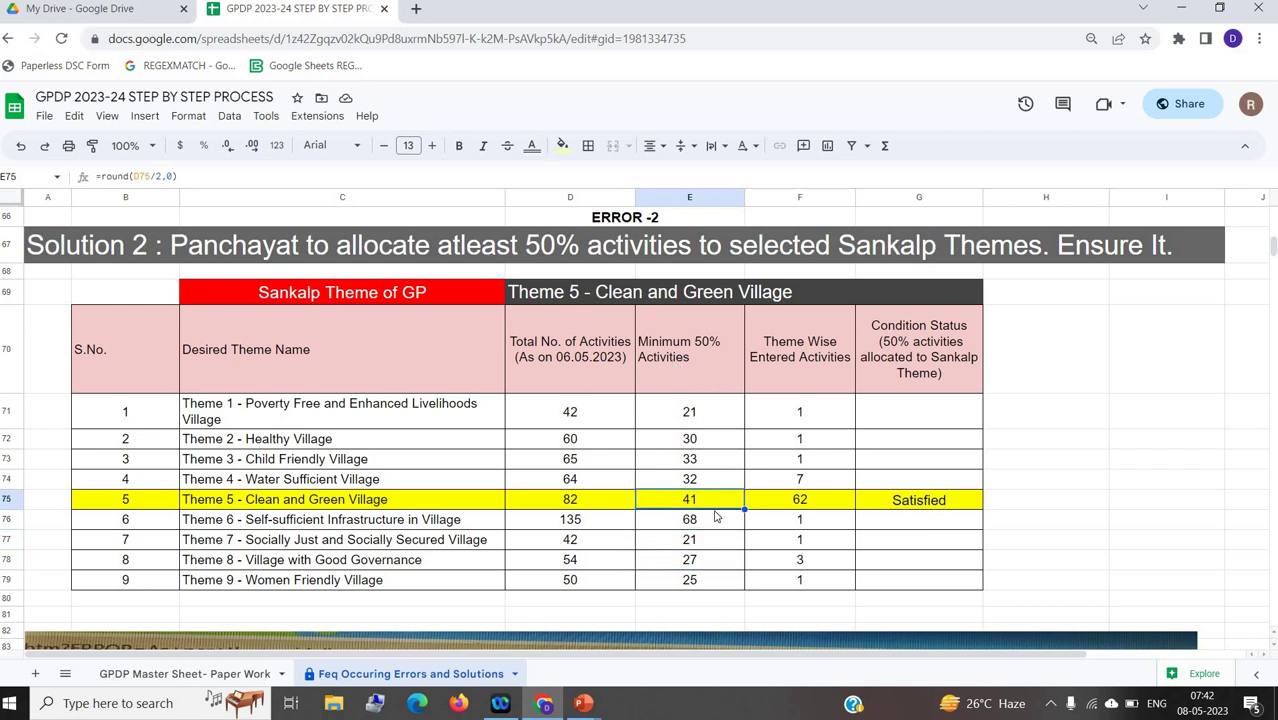
Step: Check the Theme Wise Entered Activities and Condition Status cells for Theme 5 - Clean and Green Village
click(797, 505)
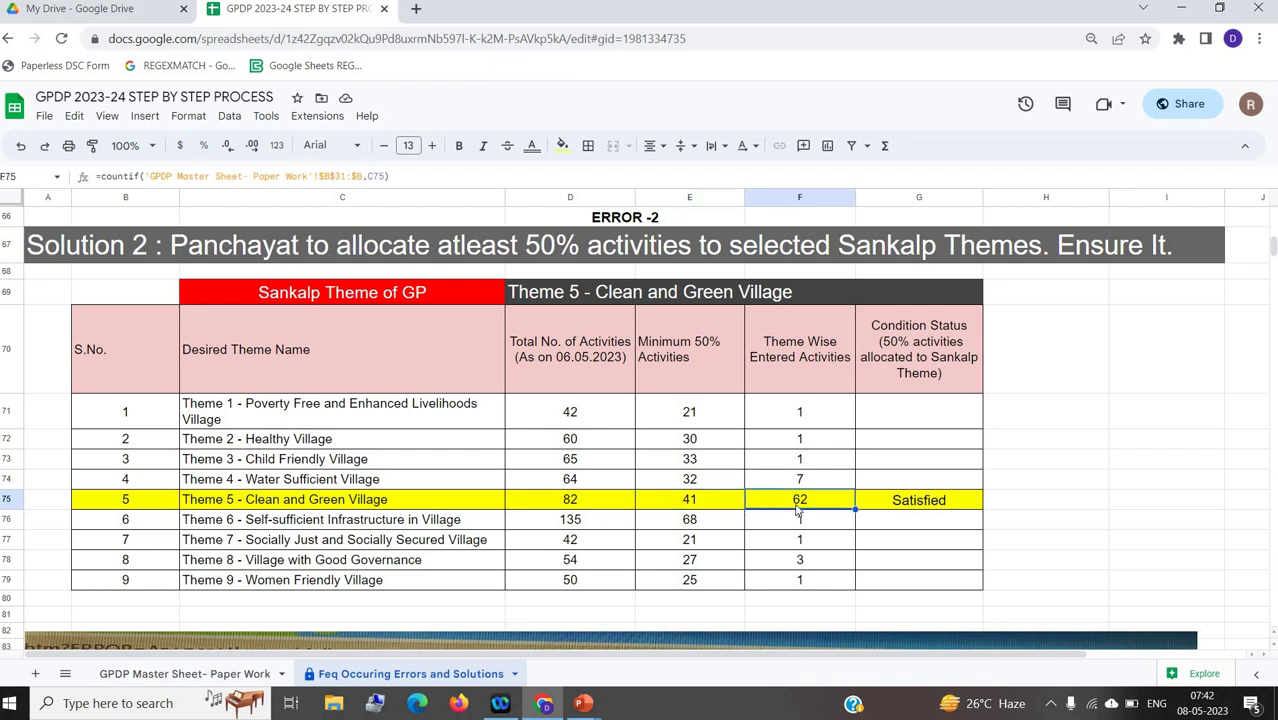
click(884, 503)
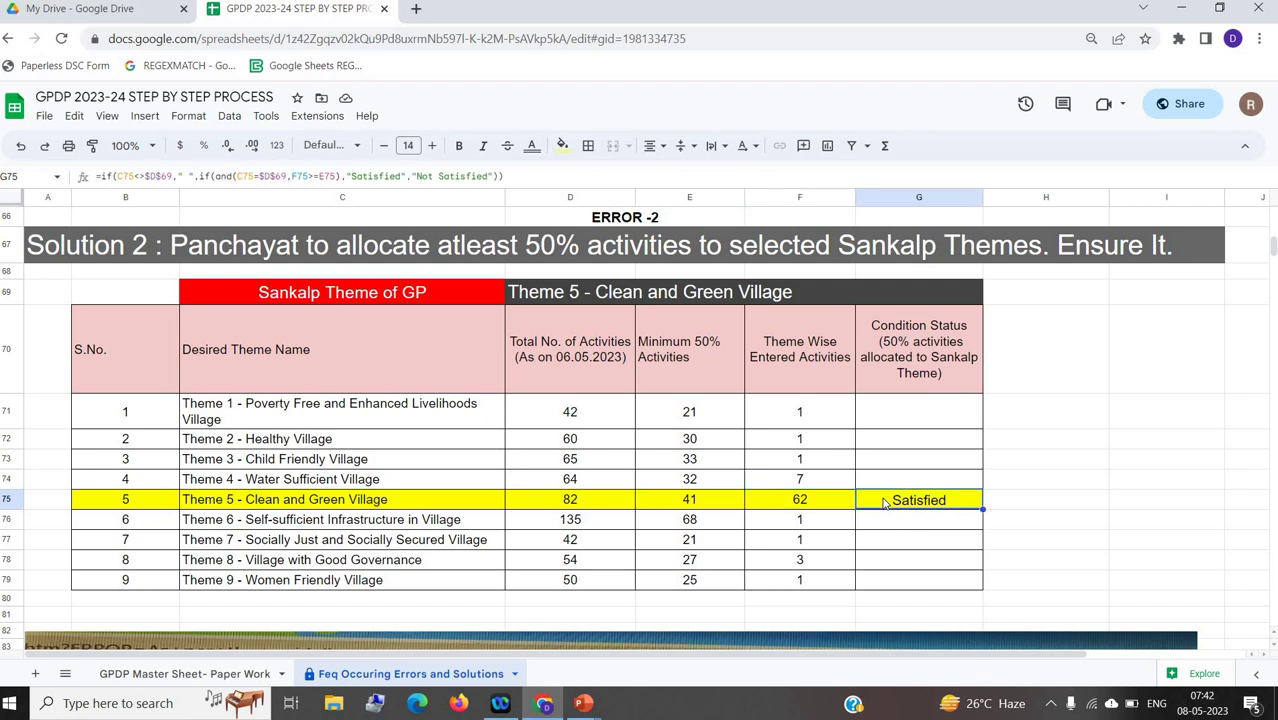
key(Down)
key(Down)
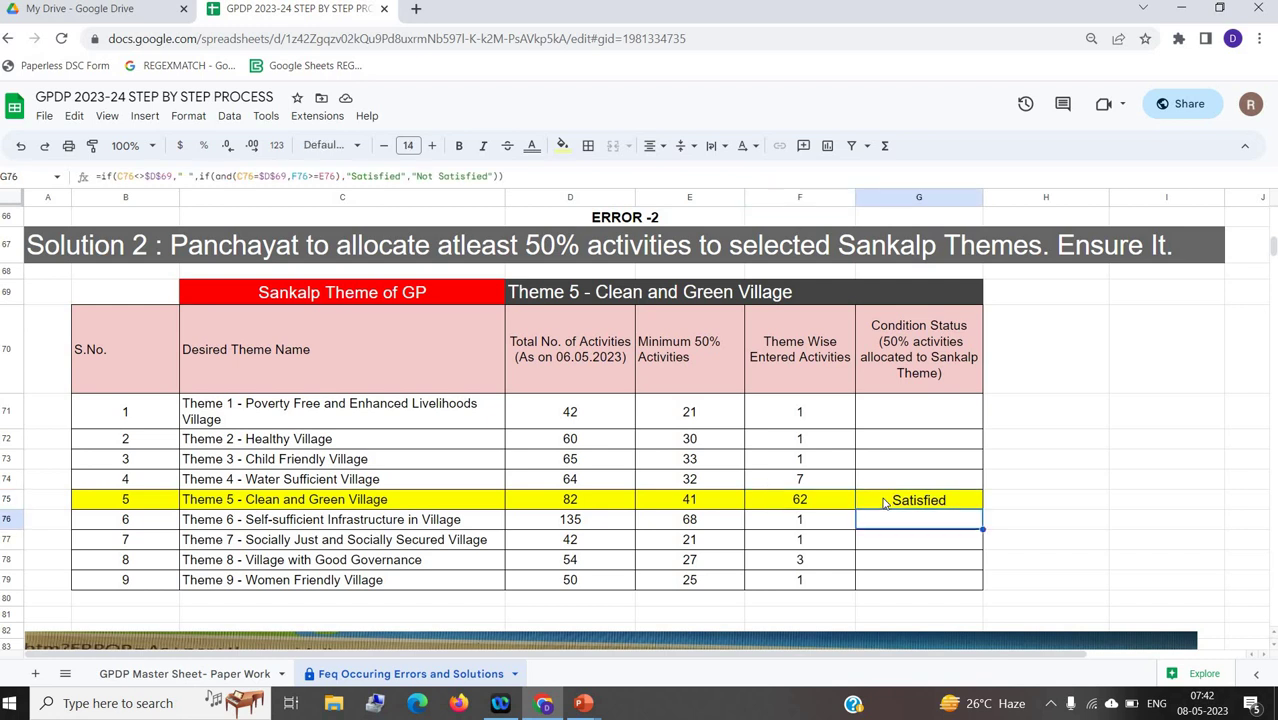
Step: Go on to Error 3 and examine its screenshot about the 10% limit on FFC tied grant (sanitation) for operational activities
key(Down)
key(Down)
key(Down)
key(Down)
key(Down)
key(Down)
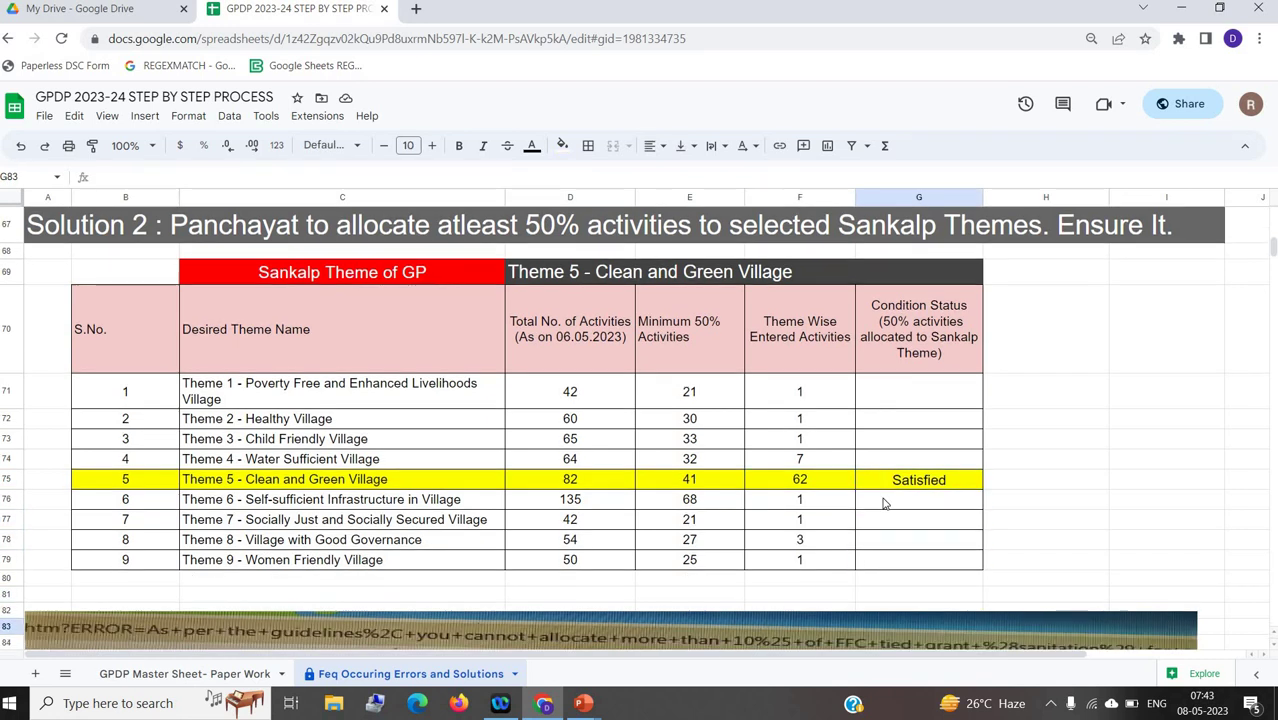
key(Down)
key(Down)
key(Down)
key(Down)
key(Down)
key(Down)
key(Down)
key(Down)
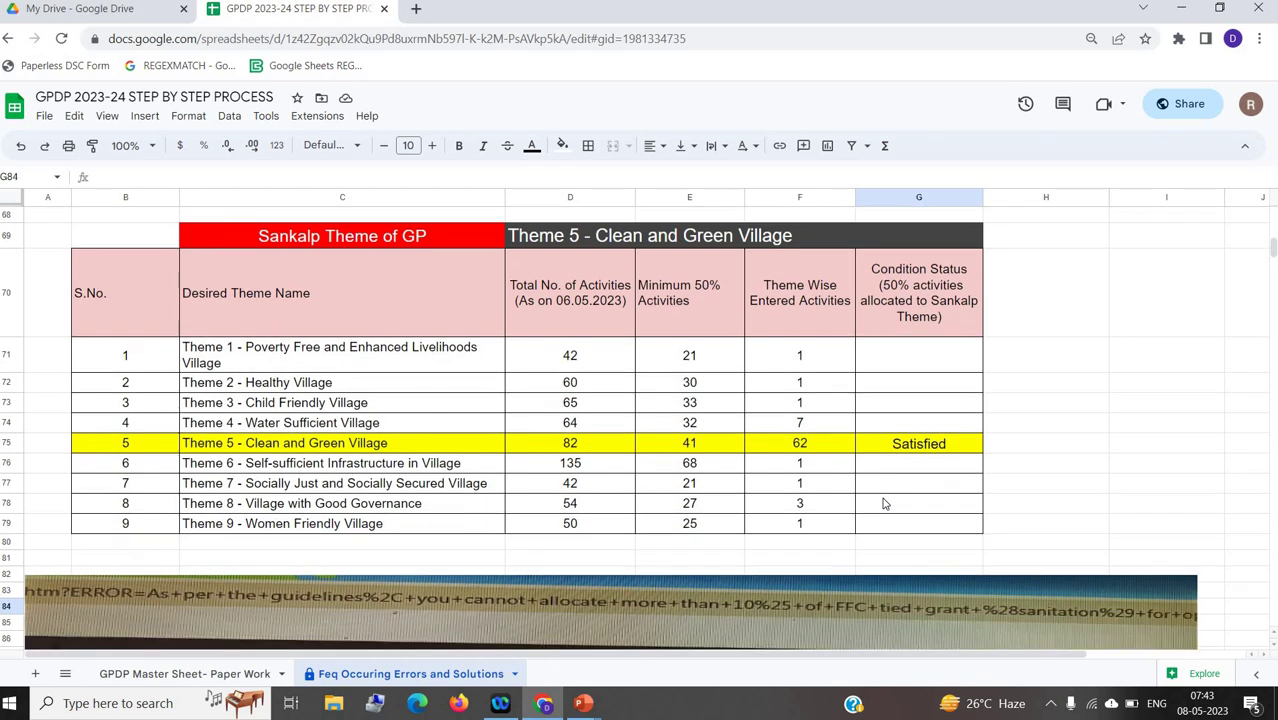
key(Down)
key(Down)
key(Down)
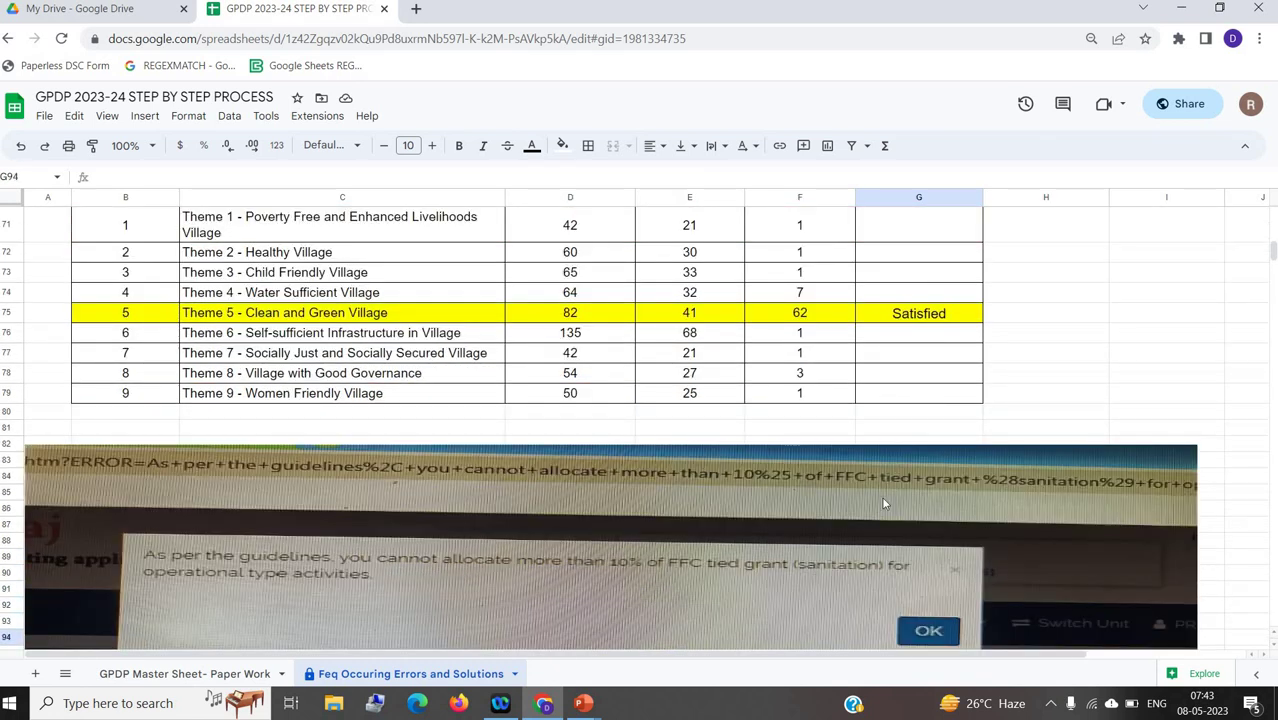
key(Down)
key(Down)
key(Down)
key(Down)
key(Down)
key(Down)
key(Down)
key(Down)
key(Down)
key(Down)
key(Down)
key(Down)
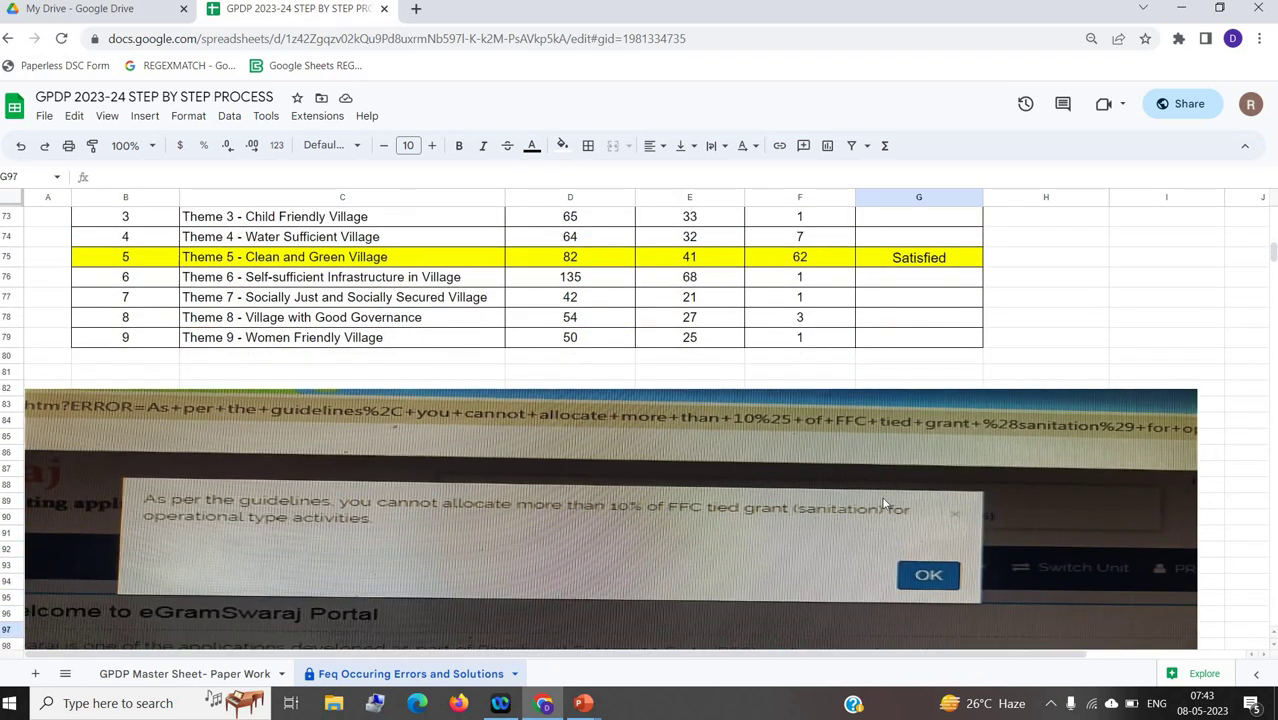
key(Down)
key(Down)
key(Down)
key(Down)
key(Down)
key(Down)
key(Down)
key(Down)
key(Down)
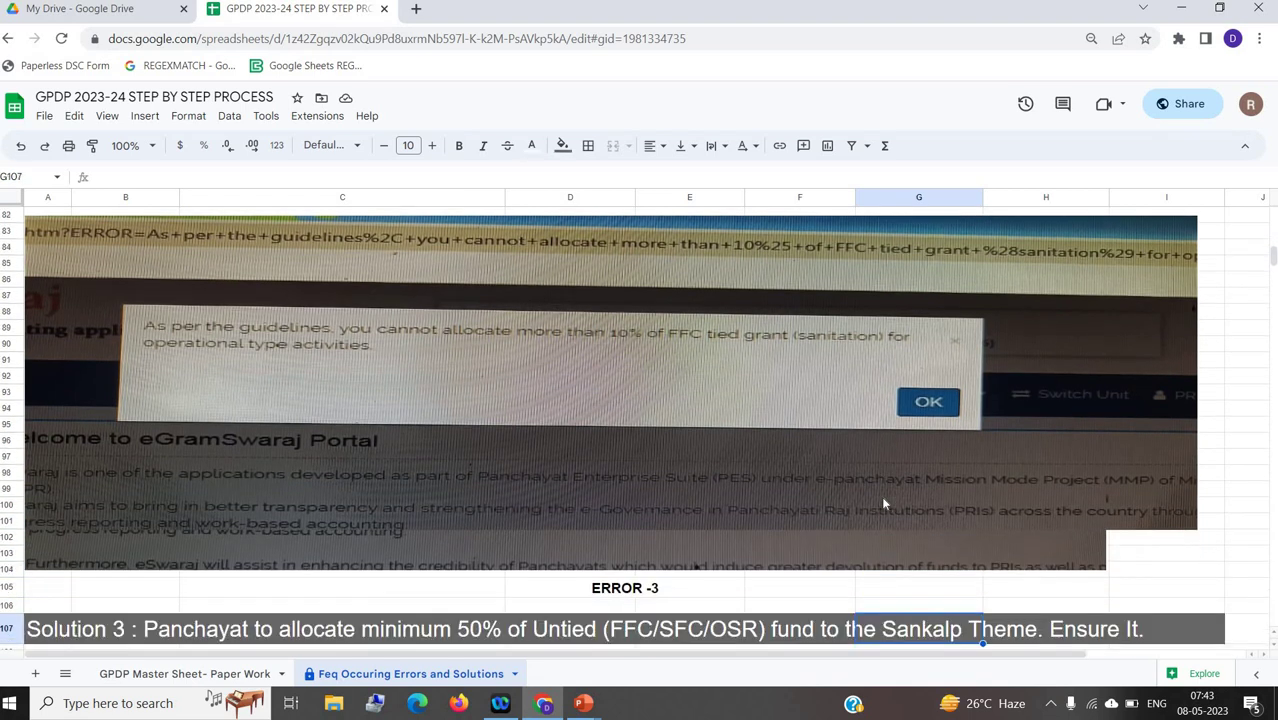
Step: Review the Solution 3 table of untied fund allocation to the Sankalp theme, including State Finance Commission's allocated percentage
key(Down)
key(Down)
key(Down)
key(Down)
key(Down)
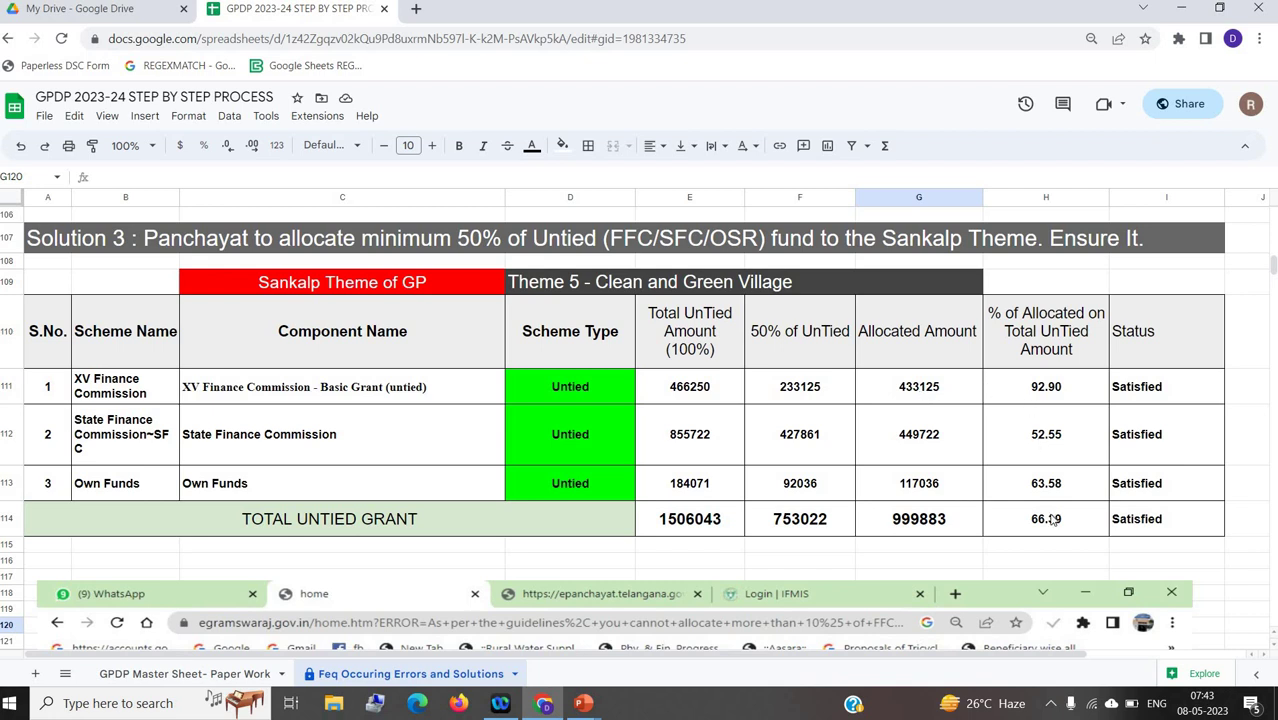
click(1066, 416)
Step: Examine the eGramSwaraj error screenshot below the Solution 3 table about the 10% limit on FFC tied grant (drinking water)
key(Down)
key(Down)
key(Down)
key(Down)
key(Down)
key(Down)
key(Down)
key(Down)
key(Down)
key(Down)
key(Down)
key(Down)
key(Down)
key(Down)
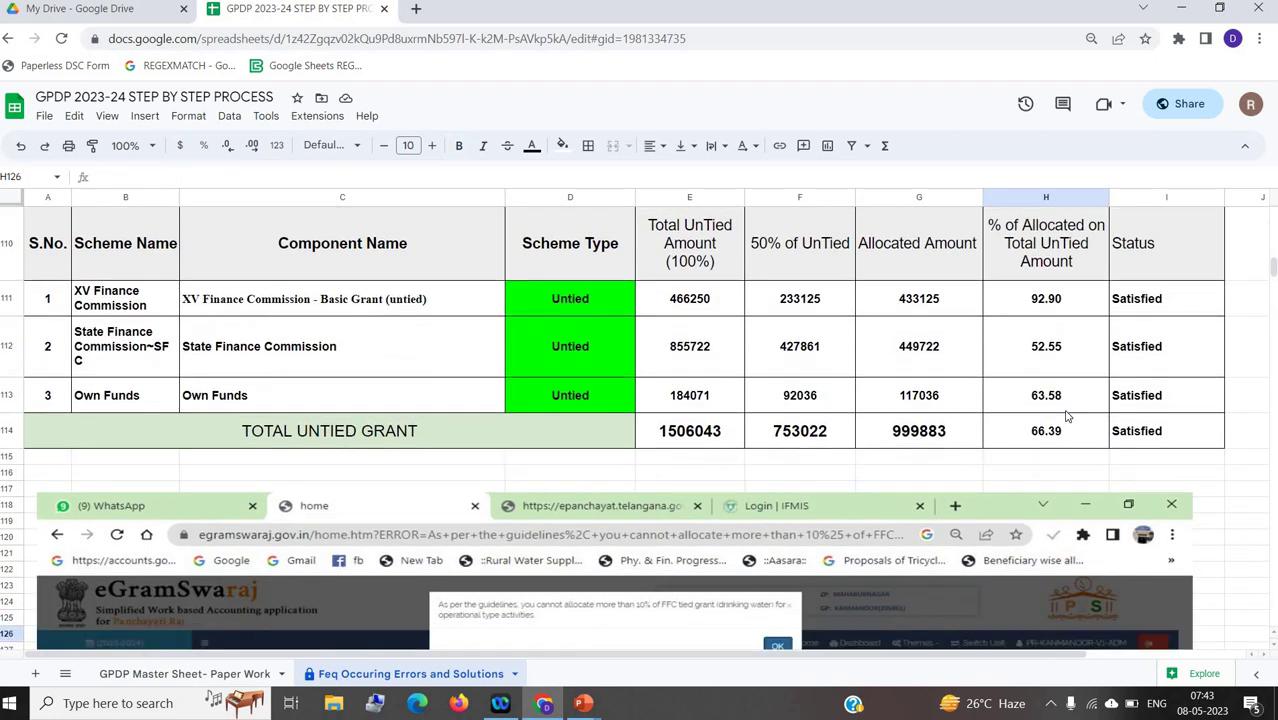
key(Down)
key(Down)
key(Down)
key(Down)
key(Down)
key(Down)
key(Down)
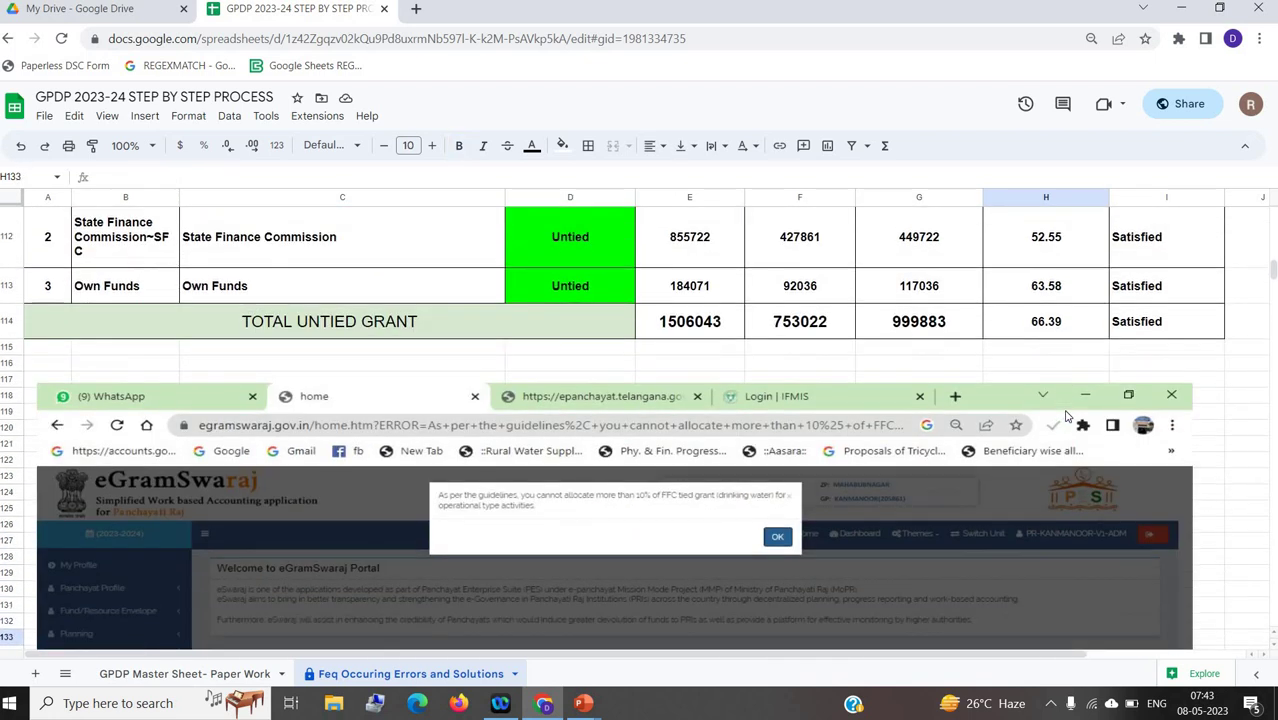
key(Down)
key(Down)
key(Down)
key(Down)
key(Down)
key(Down)
key(Down)
key(Down)
key(Down)
key(Down)
key(Down)
key(Down)
key(Down)
key(Down)
key(Down)
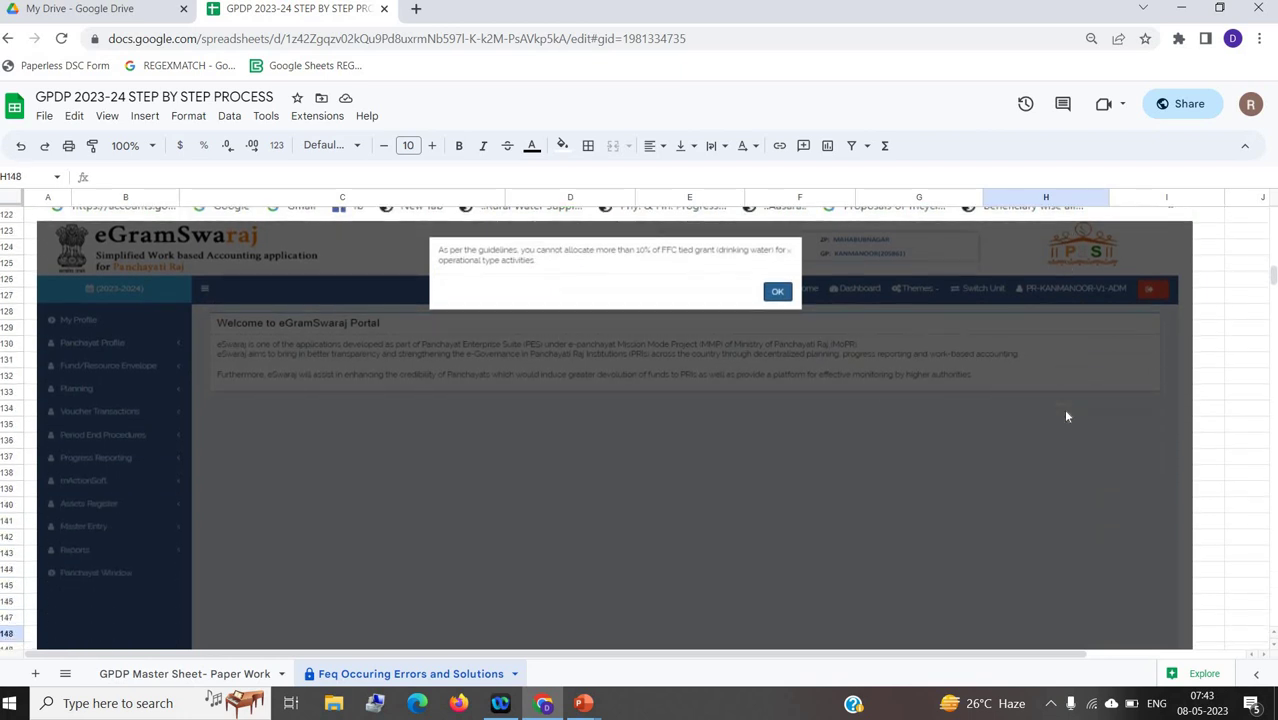
Step: Go past the Error 4 label and examine the Error 5 screenshot about the 10% limit on FFC tied grant (sanitation)
key(Down)
key(Down)
key(Down)
key(Down)
key(Down)
key(Down)
key(Down)
key(Down)
key(Down)
key(Down)
key(Down)
key(Down)
key(Down)
key(Down)
key(Down)
key(Down)
key(Down)
key(Down)
key(Down)
key(Down)
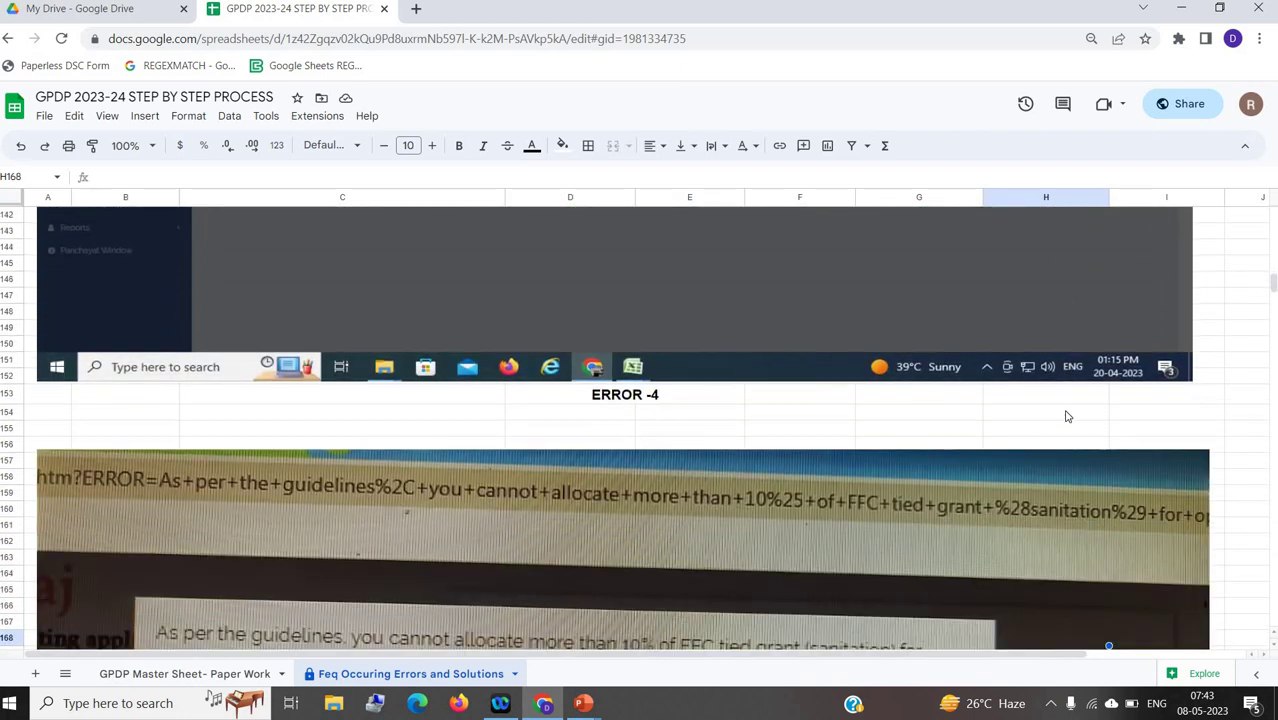
key(Down)
key(Down)
key(Down)
key(Down)
key(Down)
key(Down)
key(Down)
key(Down)
key(Down)
key(Down)
key(Down)
key(Down)
key(Down)
key(Down)
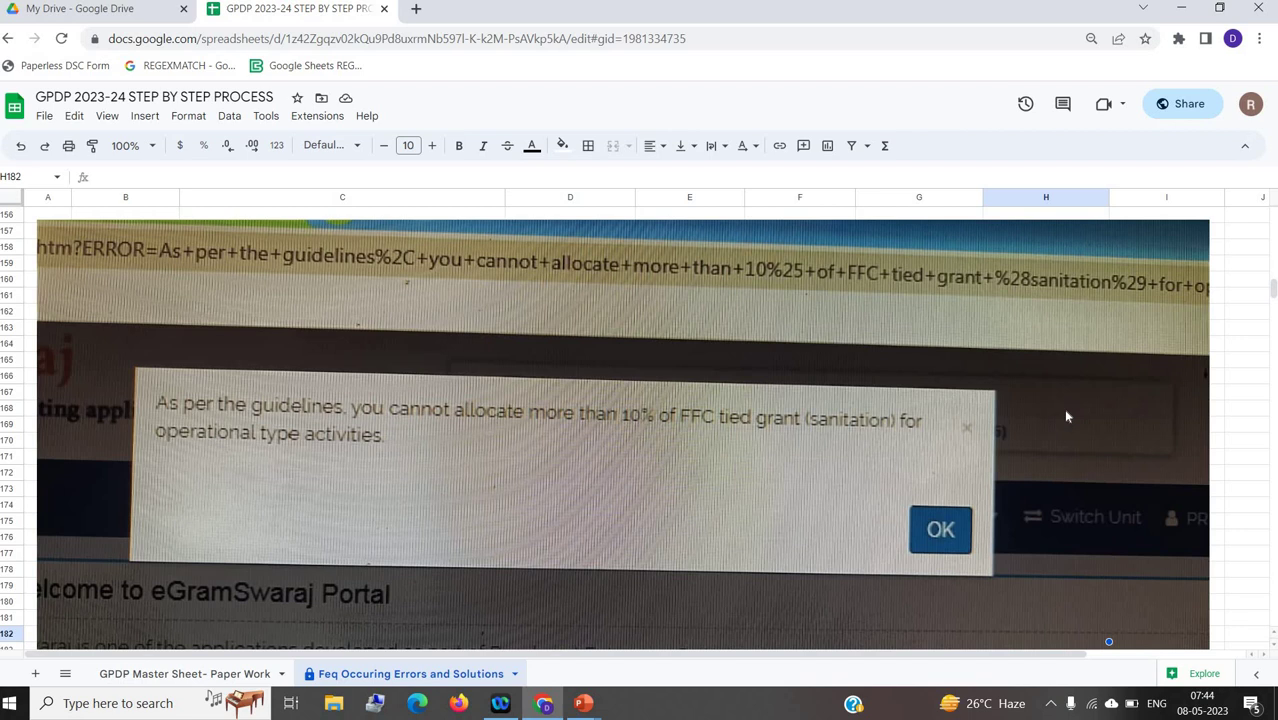
key(Down)
key(Down)
key(Down)
key(Down)
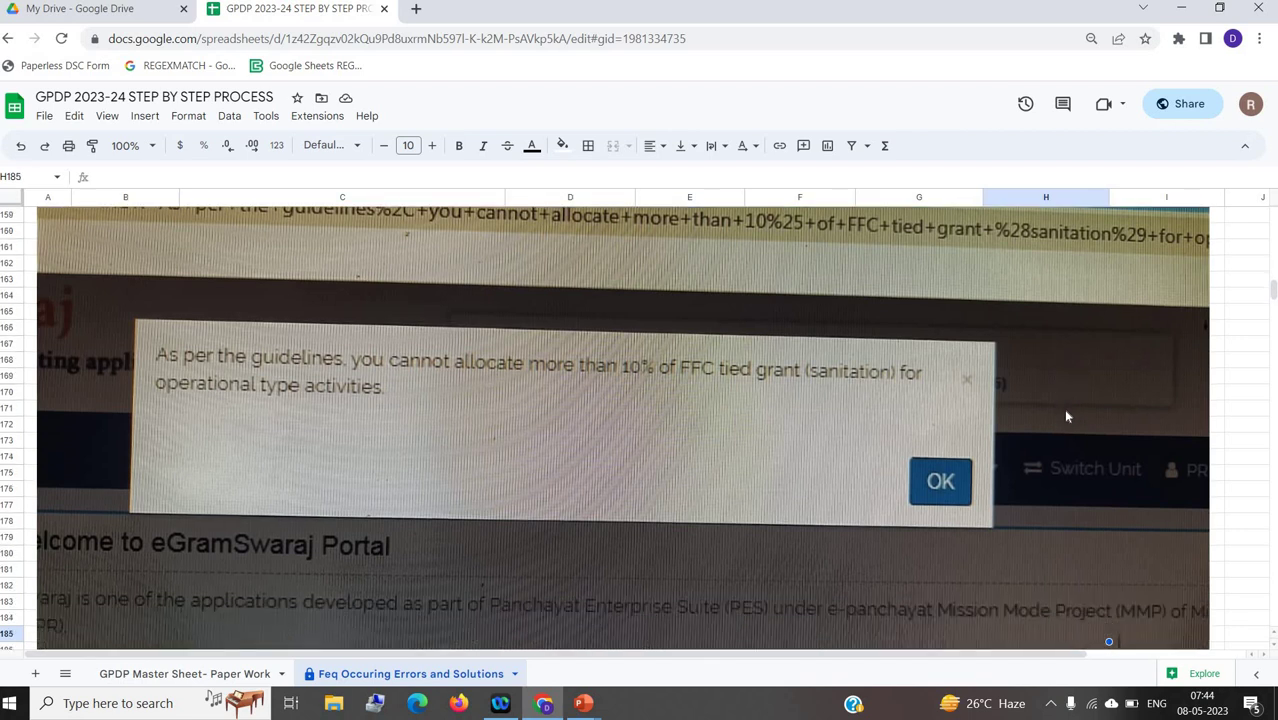
Step: Review the Solution 4 & 5 statement and its table of operational allocations from the XV Finance Commission tied grant for drinking water and sanitation
key(Down)
key(Down)
key(Down)
key(Down)
key(Down)
key(Down)
key(Down)
key(Down)
key(Down)
key(Down)
key(Down)
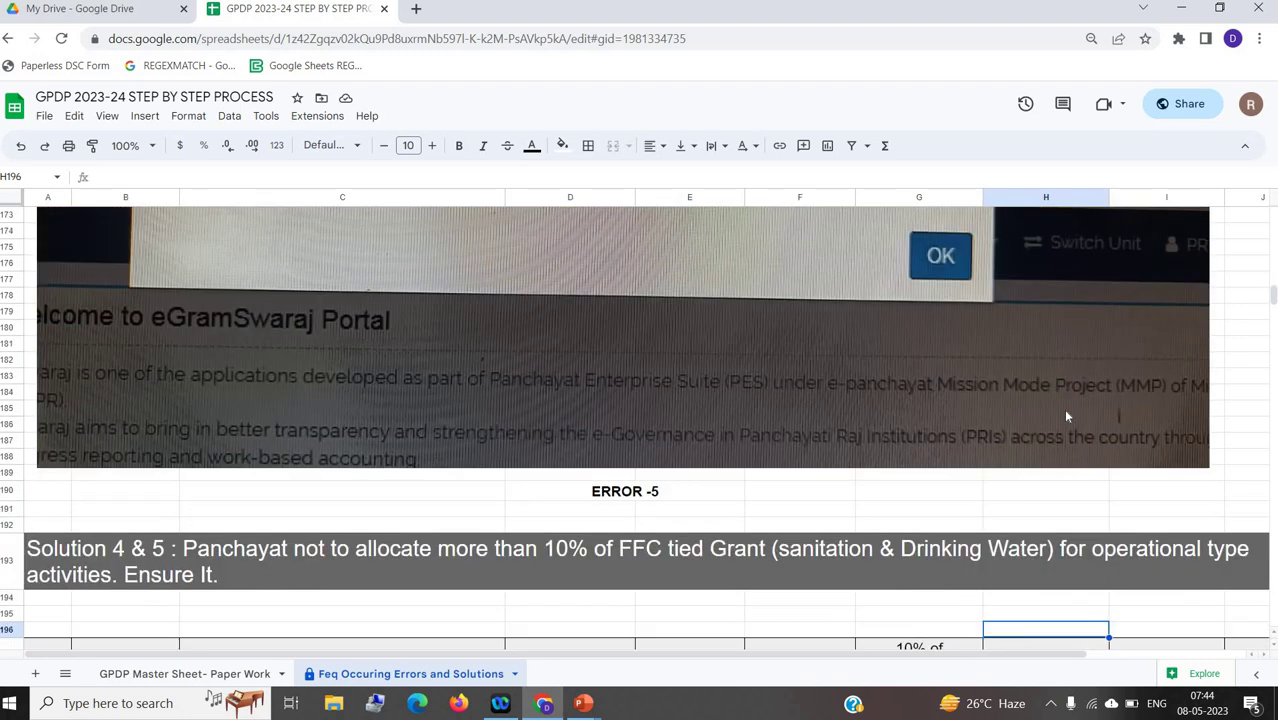
key(Down)
key(Down)
key(Down)
key(Down)
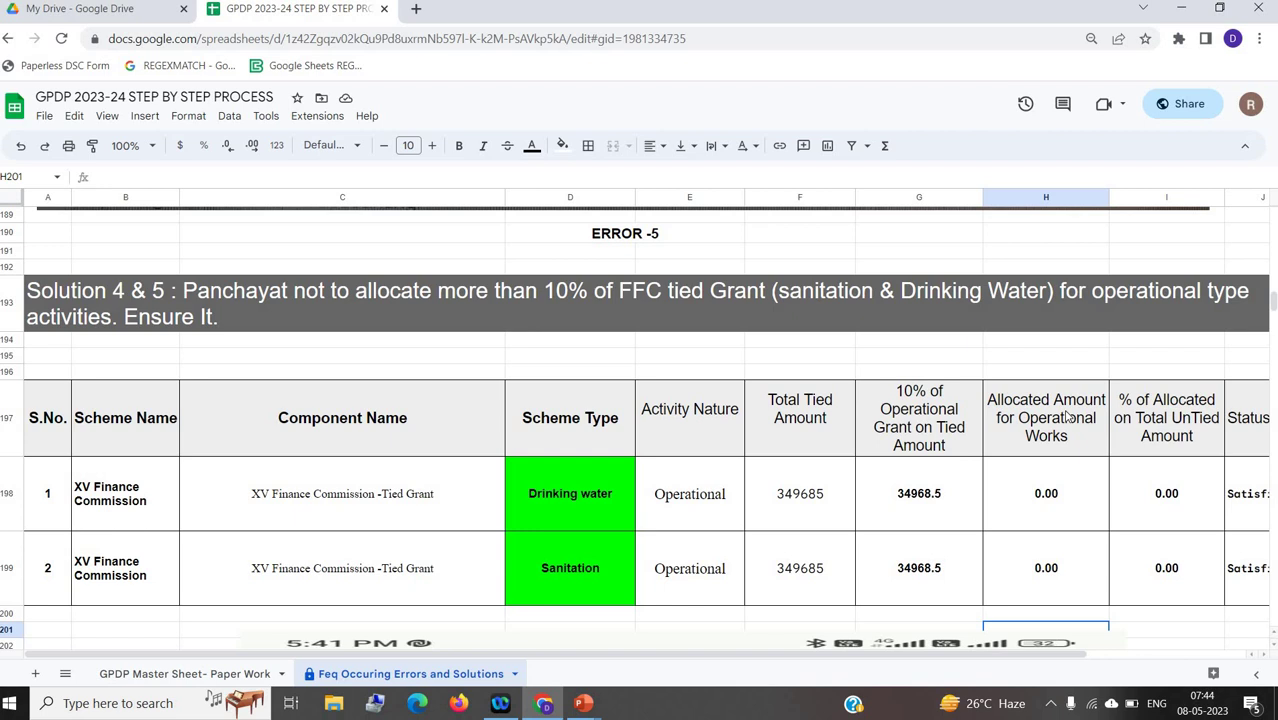
key(Up)
key(Up)
key(Up)
key(Up)
key(Up)
key(Up)
key(Up)
key(Up)
key(Up)
key(Up)
key(Up)
key(Up)
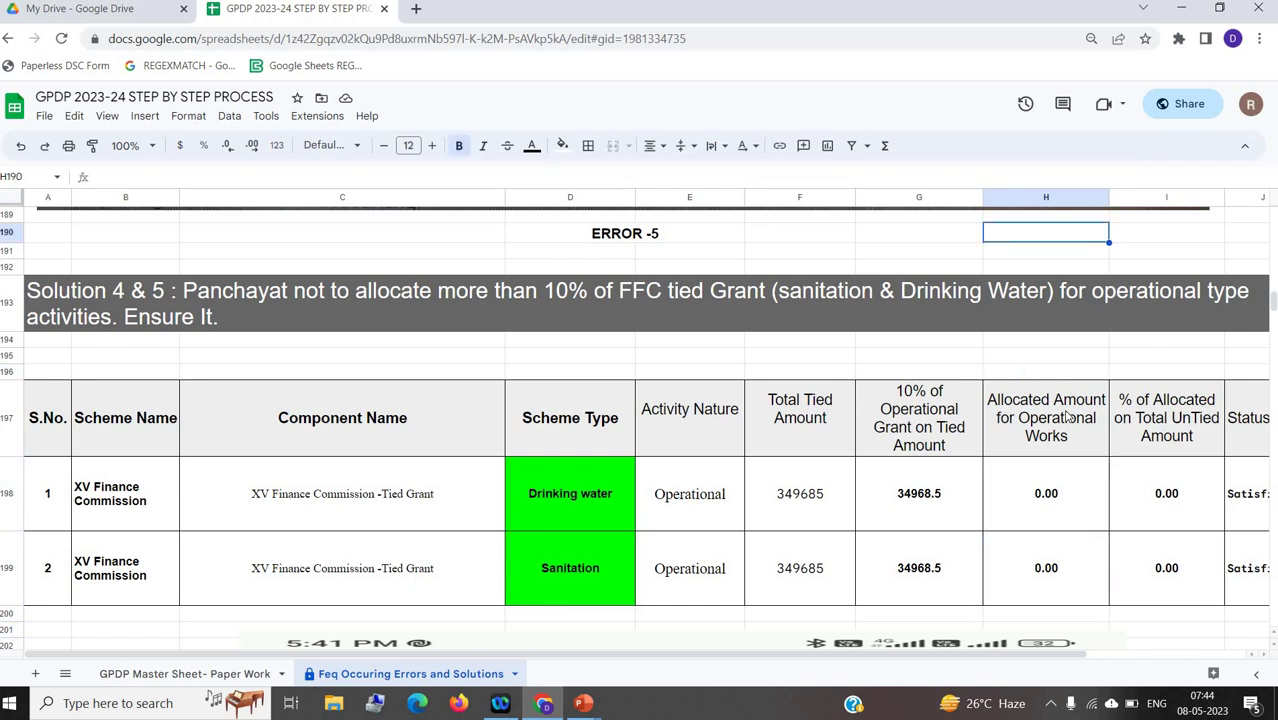
Step: Examine the Error 6 screenshot about visiting Vibrant Gram Sabha to pledge the Sankalp, identify SDGs and upload the gram sabha resolution
key(Down)
key(Down)
key(Down)
key(Down)
key(Down)
key(Down)
key(Down)
key(Down)
key(Down)
key(Down)
key(Down)
key(Down)
key(Down)
key(Down)
key(Down)
key(Down)
key(Down)
key(Down)
key(Down)
key(Down)
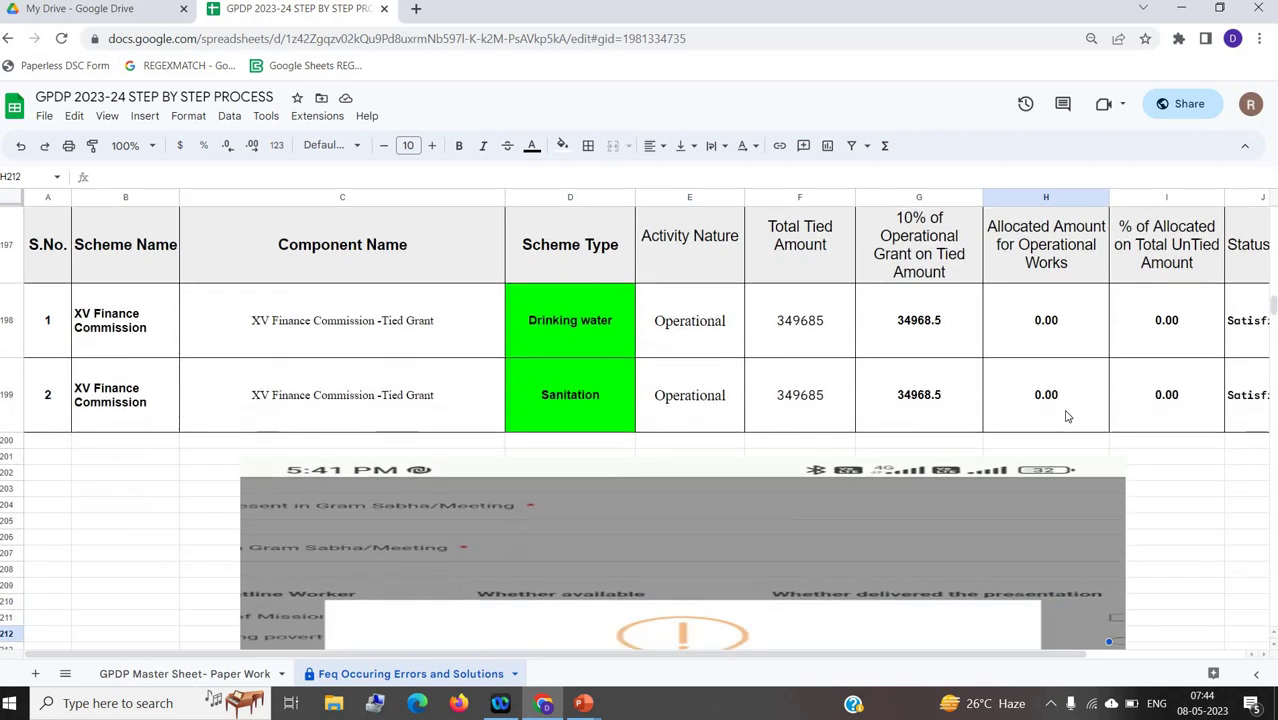
key(Down)
key(Down)
key(Down)
key(Down)
key(Down)
key(Down)
key(Down)
key(Down)
key(Down)
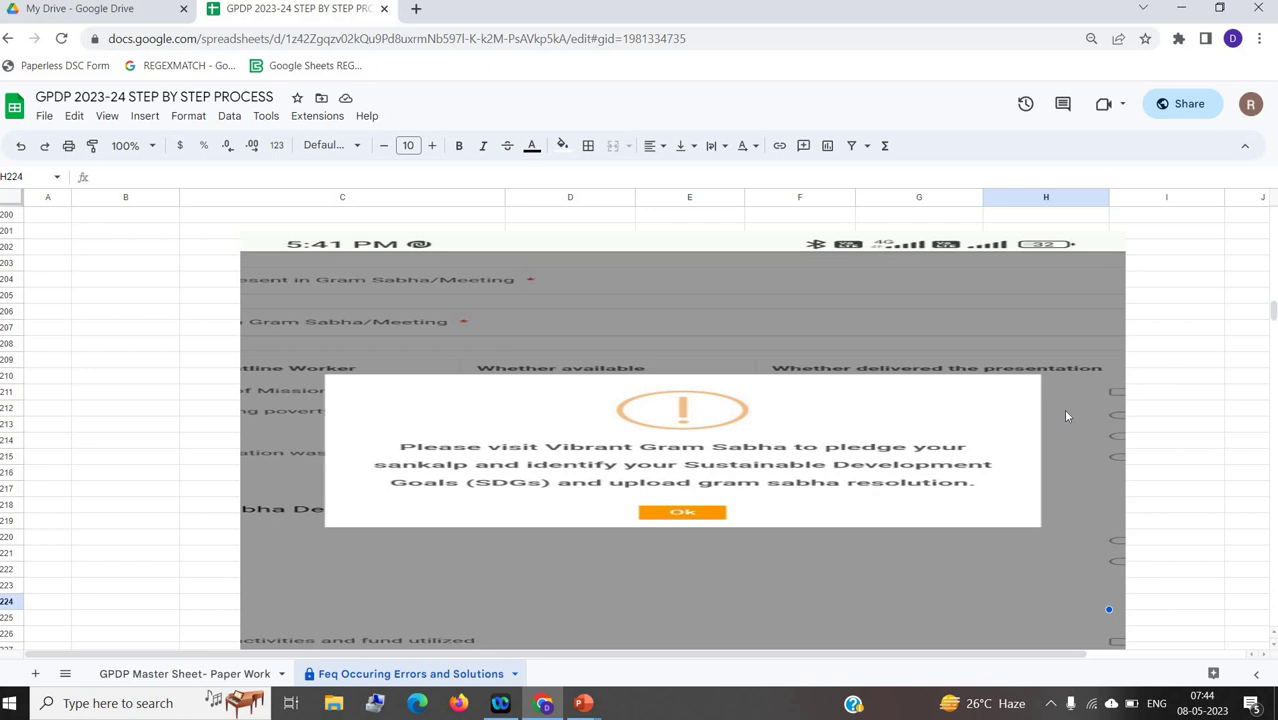
key(Down)
key(Down)
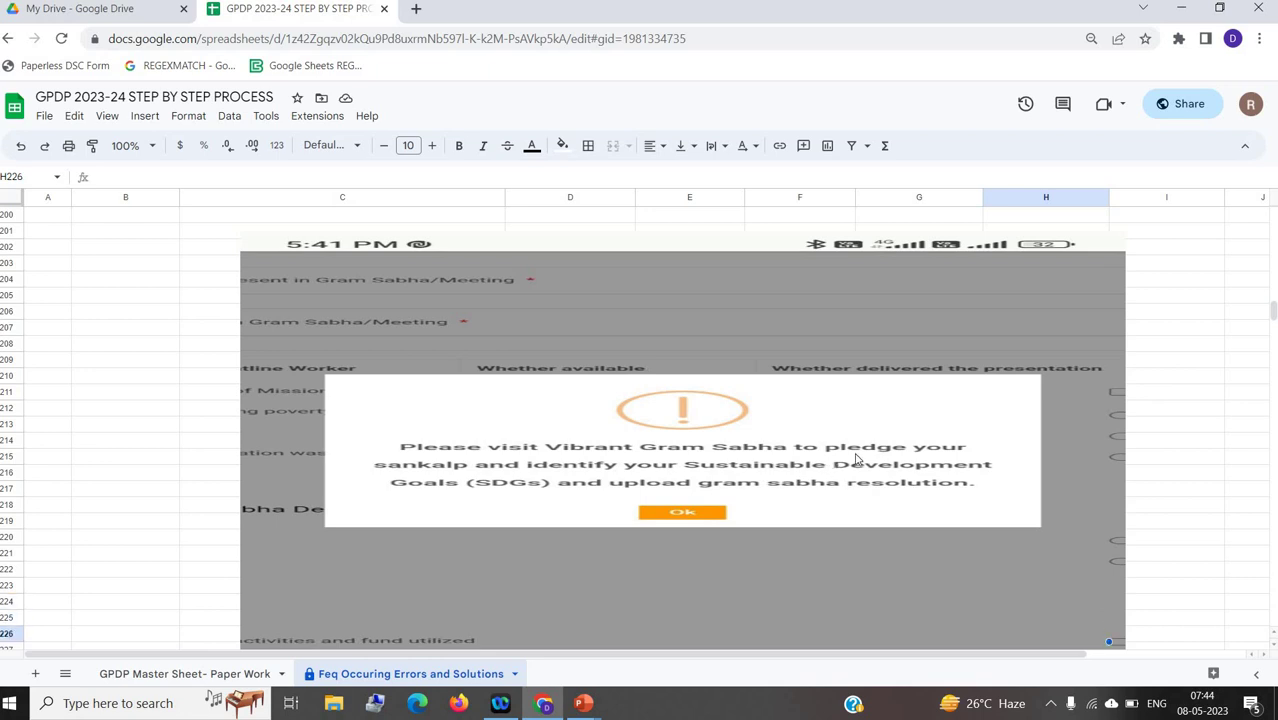
Step: Read Solution 6 on selecting the Sankalp and Sustainable Development Goals in the meetingonline.gov.in portal
key(Down)
key(Down)
key(Down)
key(Down)
key(Down)
key(Down)
key(Down)
key(Down)
key(Down)
key(Down)
key(Down)
key(Down)
key(Down)
key(Down)
key(Down)
key(Down)
key(Down)
key(Down)
key(Down)
key(Down)
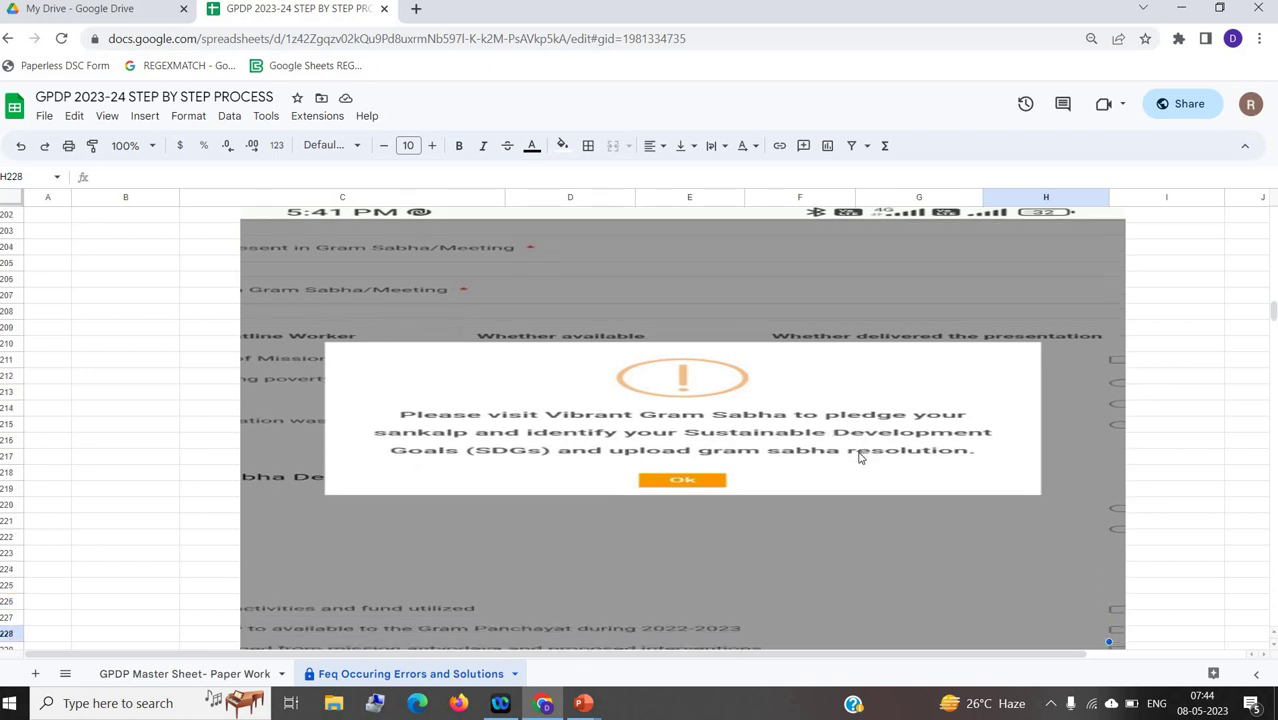
key(Down)
key(Down)
key(Down)
key(Down)
key(Down)
key(Down)
key(Down)
key(Down)
key(Down)
key(Down)
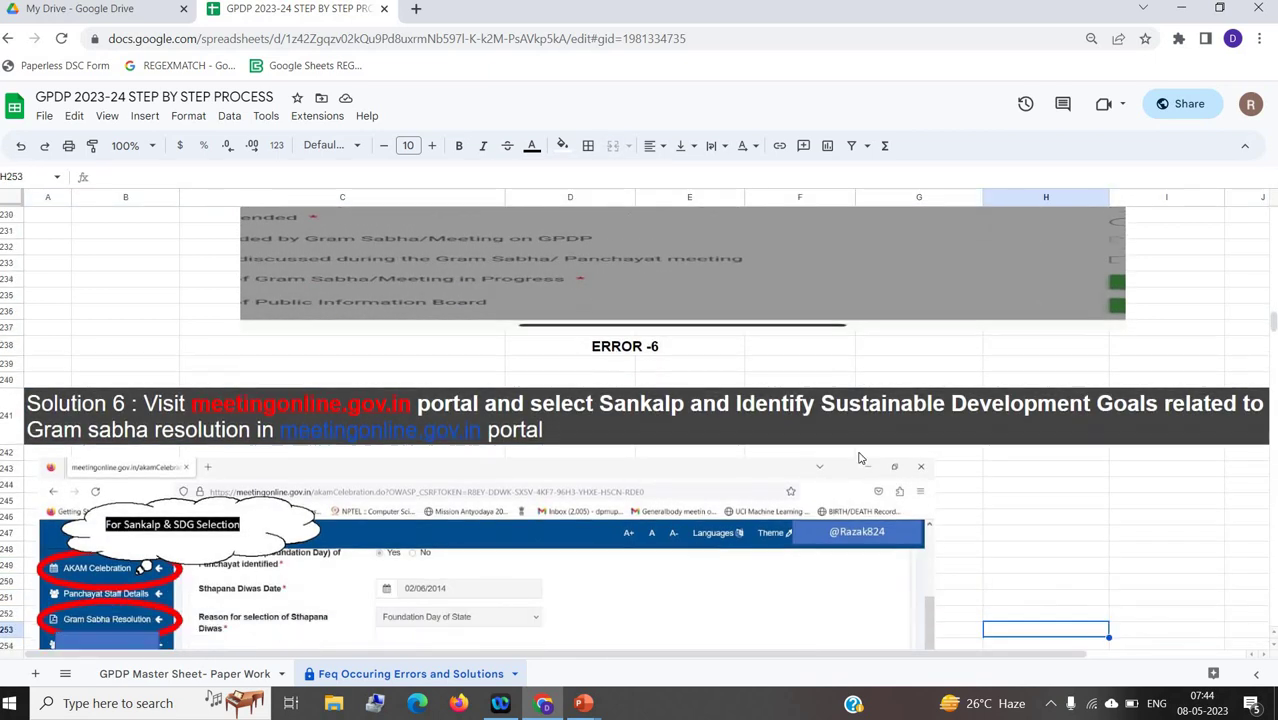
Step: Check the Solution 6 portal screenshot for the AKAM Celebration and Gram Sabha Resolution entries, the theme limit note and the SDG Theme list
key(Down)
key(Down)
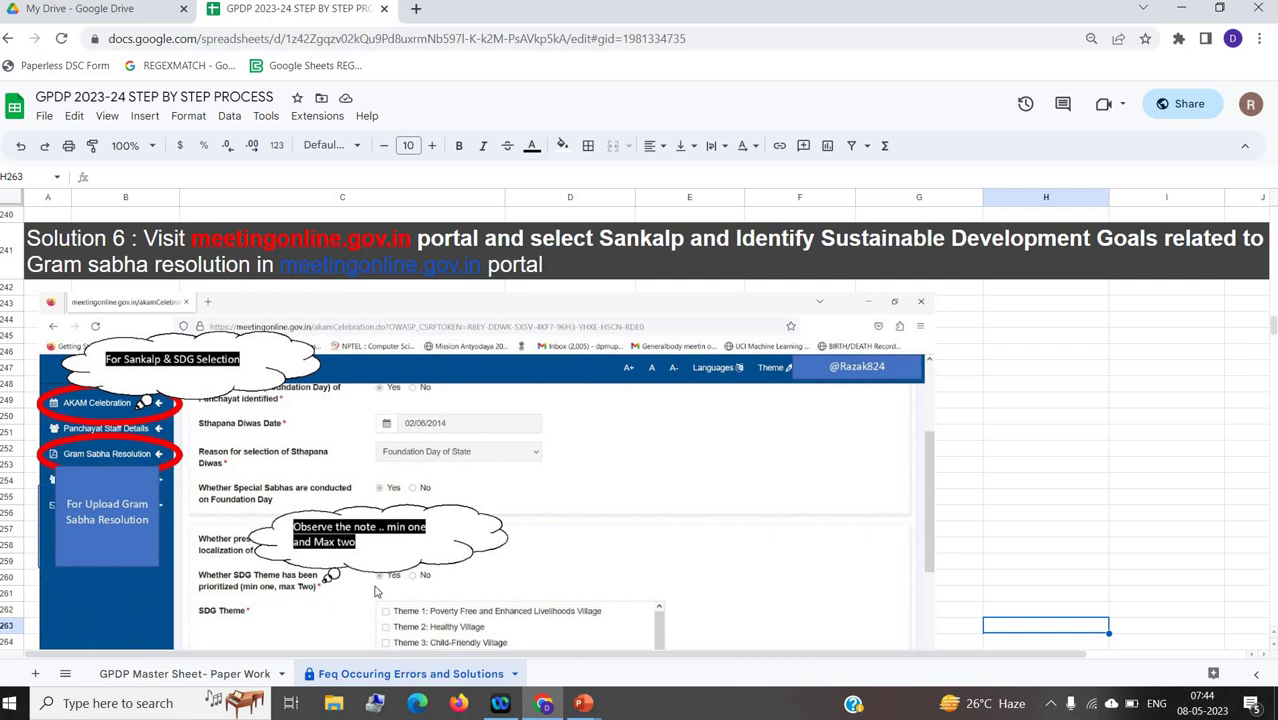
key(Down)
key(Down)
key(Down)
key(Down)
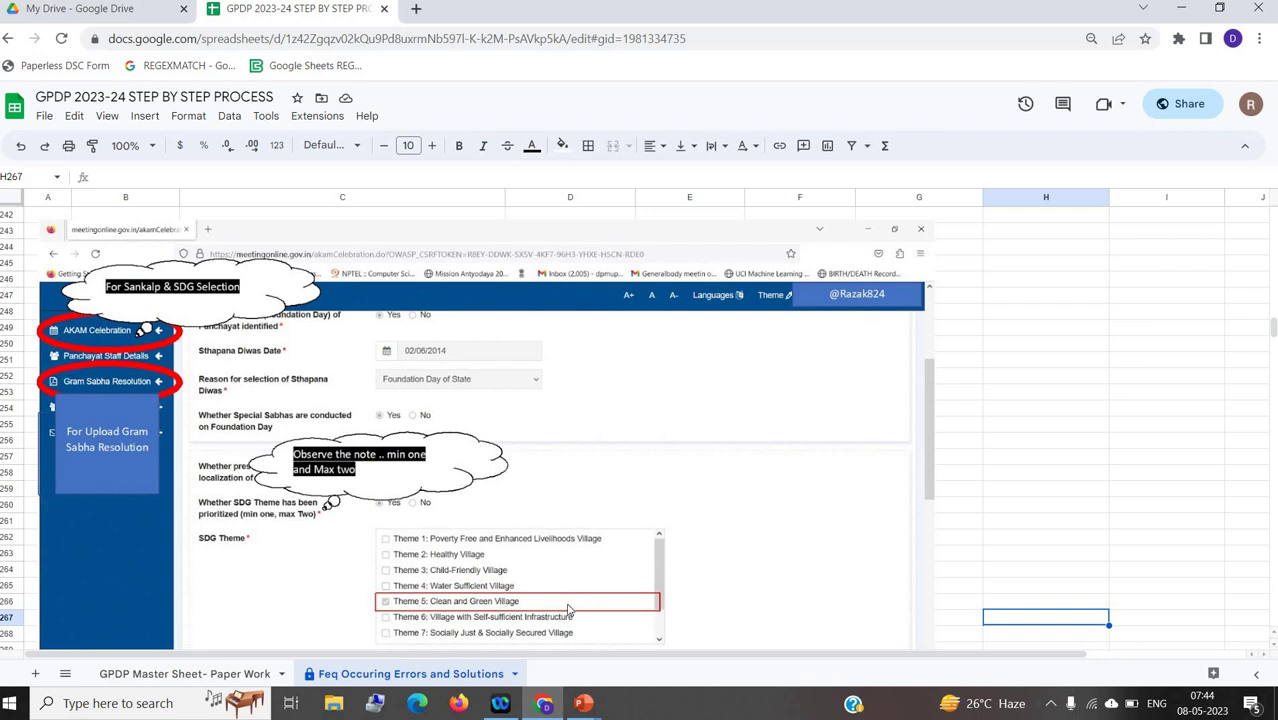
Step: Go on to the eGramSwaraj error screenshot below Solution 6 about forwarding the action plan before PDP approval in Sabha
key(Down)
key(Down)
key(Down)
key(Down)
key(Down)
key(Down)
key(Down)
key(Down)
key(Down)
key(Down)
key(Down)
key(Down)
key(Down)
key(Down)
key(Down)
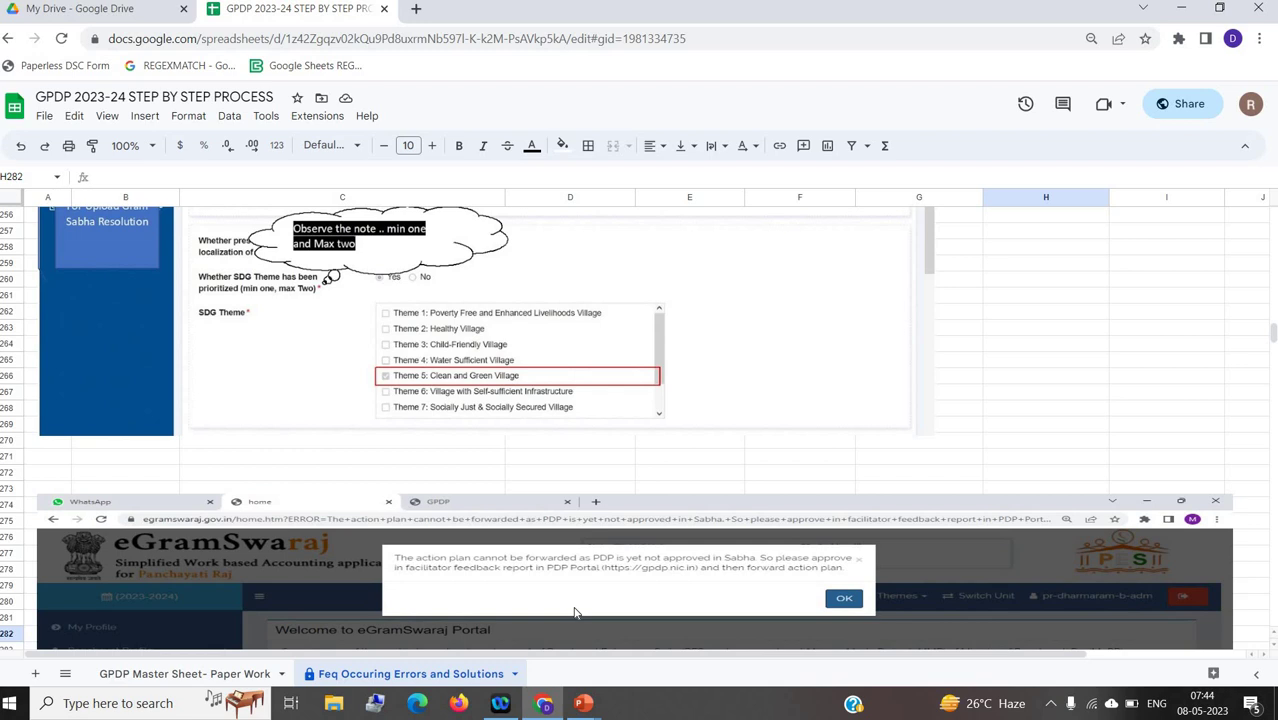
key(Down)
key(Down)
key(Down)
key(Down)
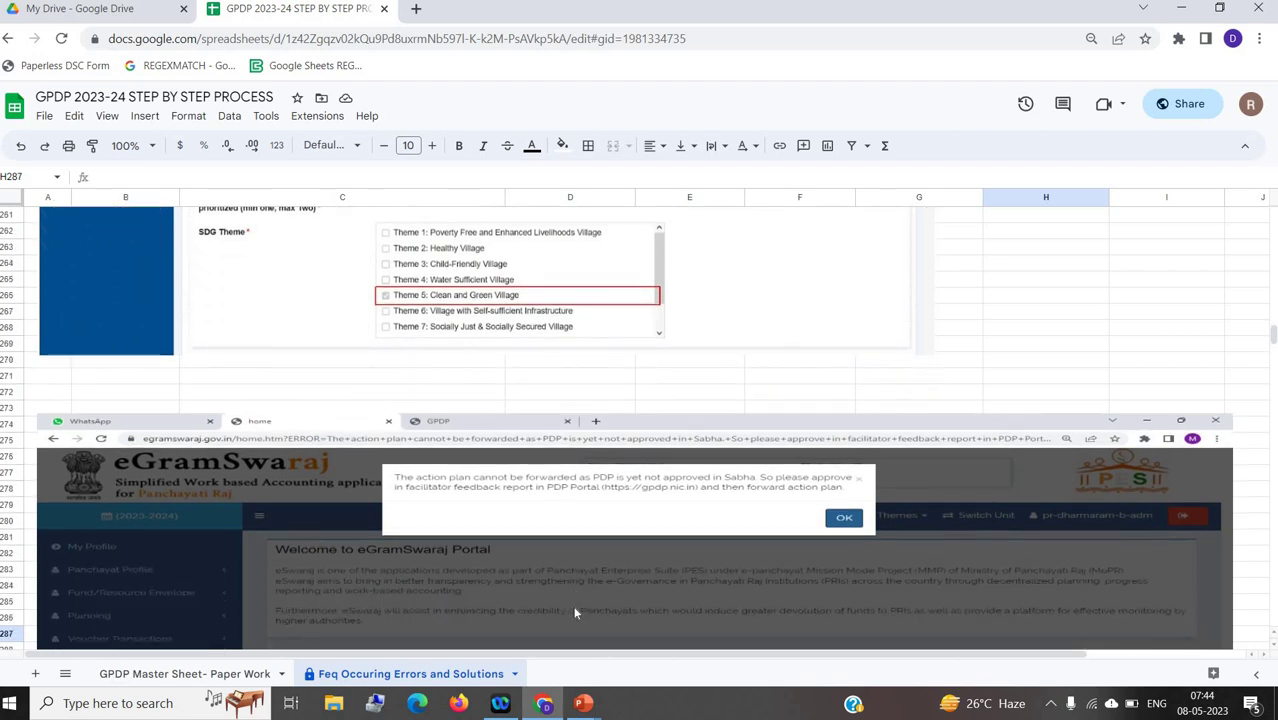
Step: Return to the Solution 6 portal screenshot and recheck the Gram Sabha Resolution upload entry, the theme limit note and the SDG Theme list
key(Up)
key(Up)
key(Up)
key(Up)
key(Up)
key(Up)
key(Up)
key(Up)
key(Up)
key(Up)
key(Up)
key(Up)
key(Up)
key(Up)
key(Up)
key(Up)
key(Up)
key(Up)
key(Up)
key(Up)
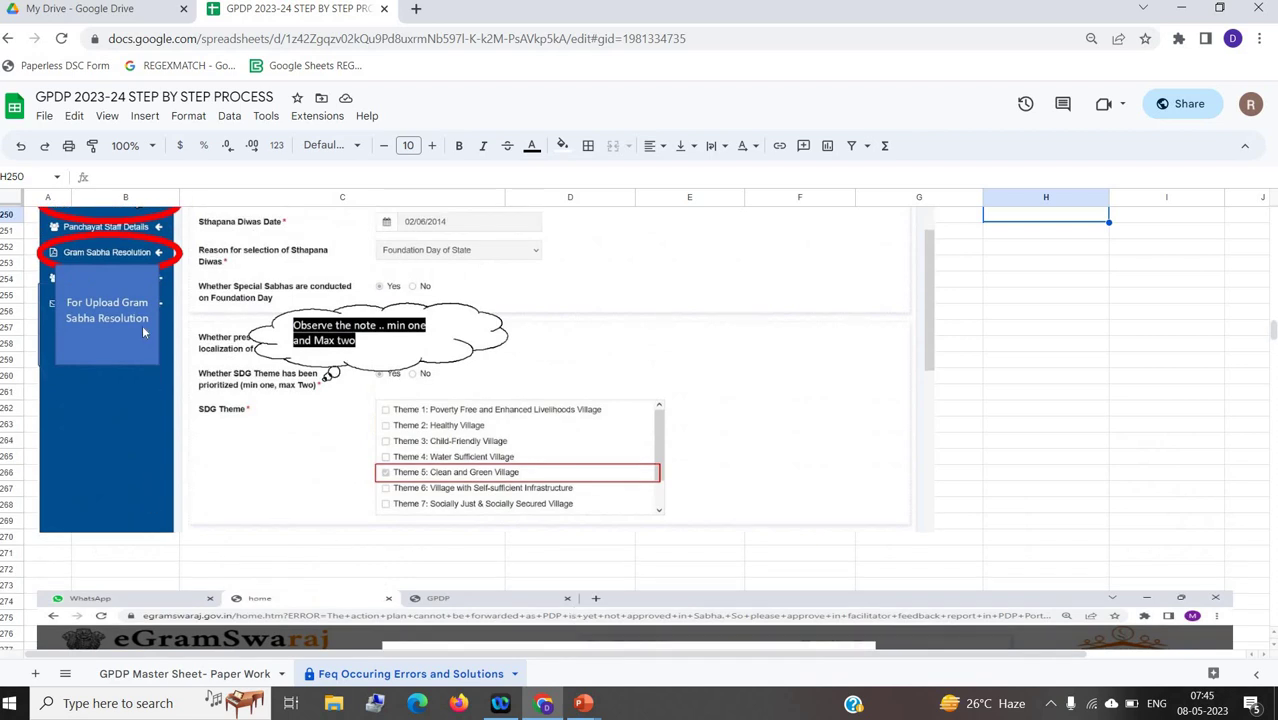
key(Down)
key(Down)
key(Down)
key(Down)
key(Down)
key(Down)
key(Down)
key(Down)
key(Down)
key(Down)
key(Down)
key(Down)
key(Down)
key(Down)
key(Down)
key(Down)
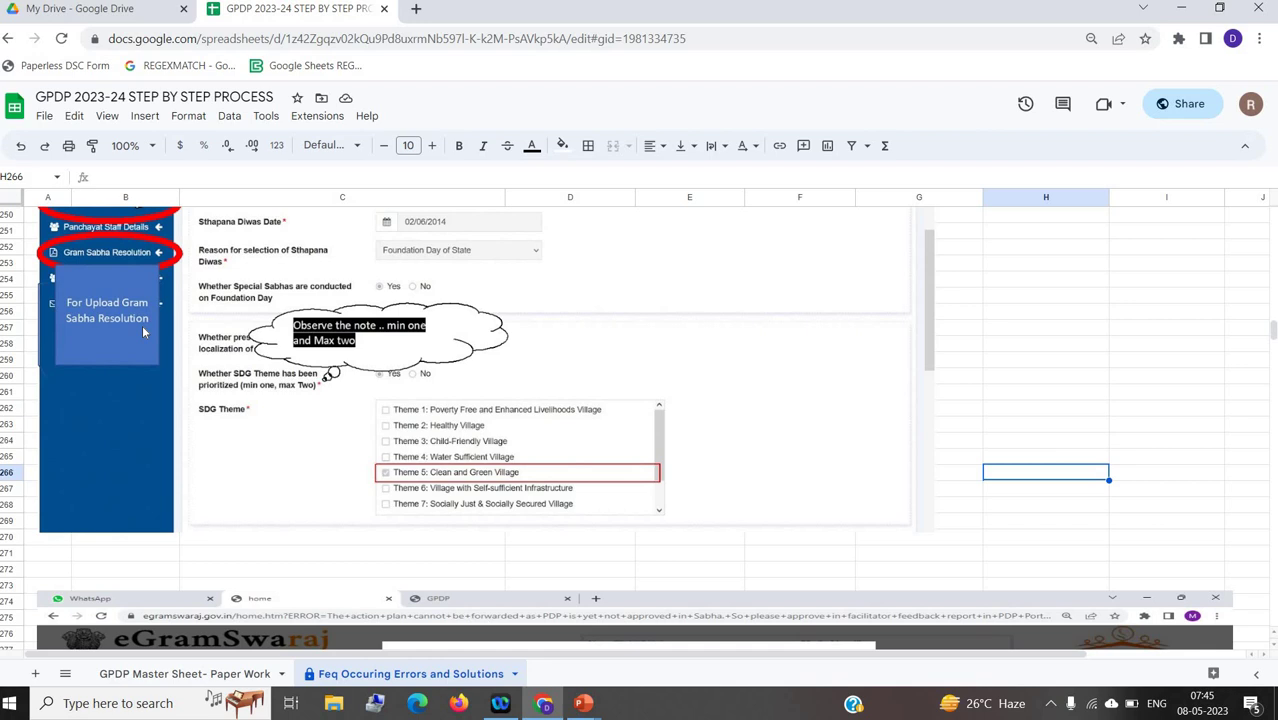
key(Up)
key(Up)
key(Up)
key(Up)
key(Up)
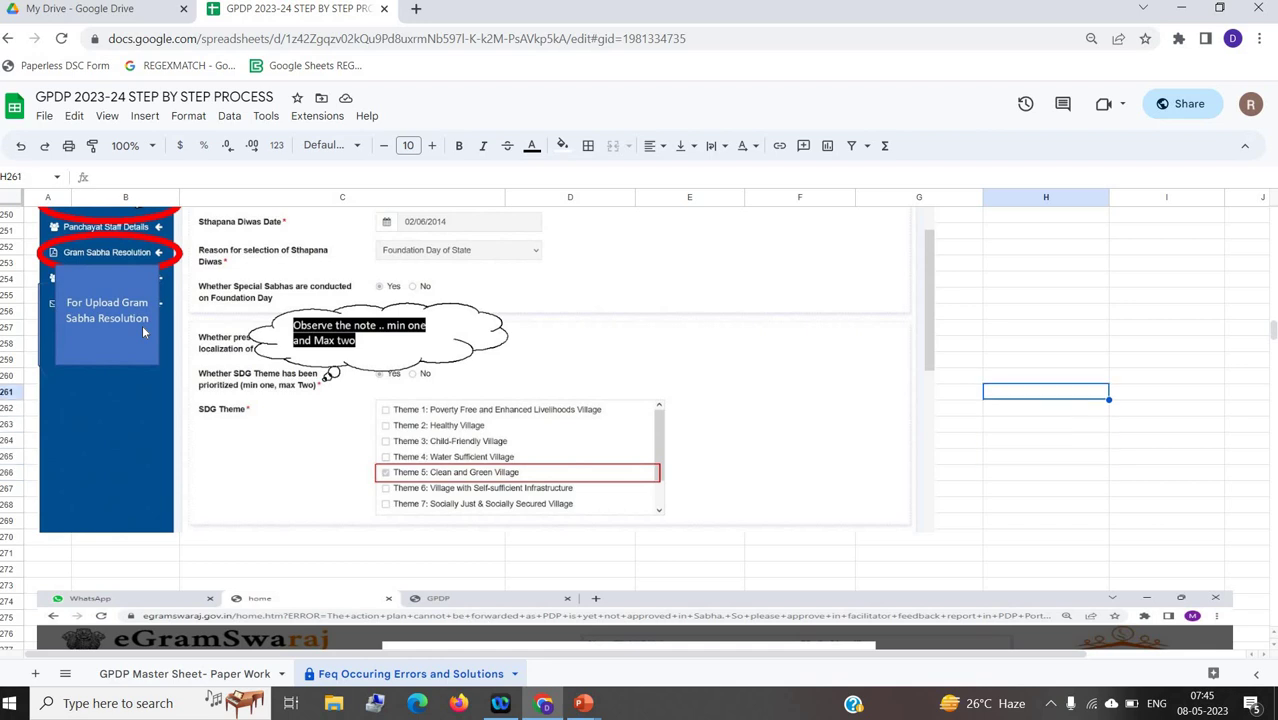
Step: Examine the full Error 7 screenshot about the action plan that cannot be forwarded before PDP approval in Sabha
key(Down)
key(Down)
key(Down)
key(Down)
key(Down)
key(Down)
key(Down)
key(Down)
key(Down)
key(Down)
key(Down)
key(Down)
key(Down)
key(Down)
key(Down)
key(Down)
key(Down)
key(Down)
key(Down)
key(Down)
key(Down)
key(Down)
key(Down)
key(Down)
key(Down)
key(Down)
key(Down)
key(Down)
key(Down)
key(Down)
key(Down)
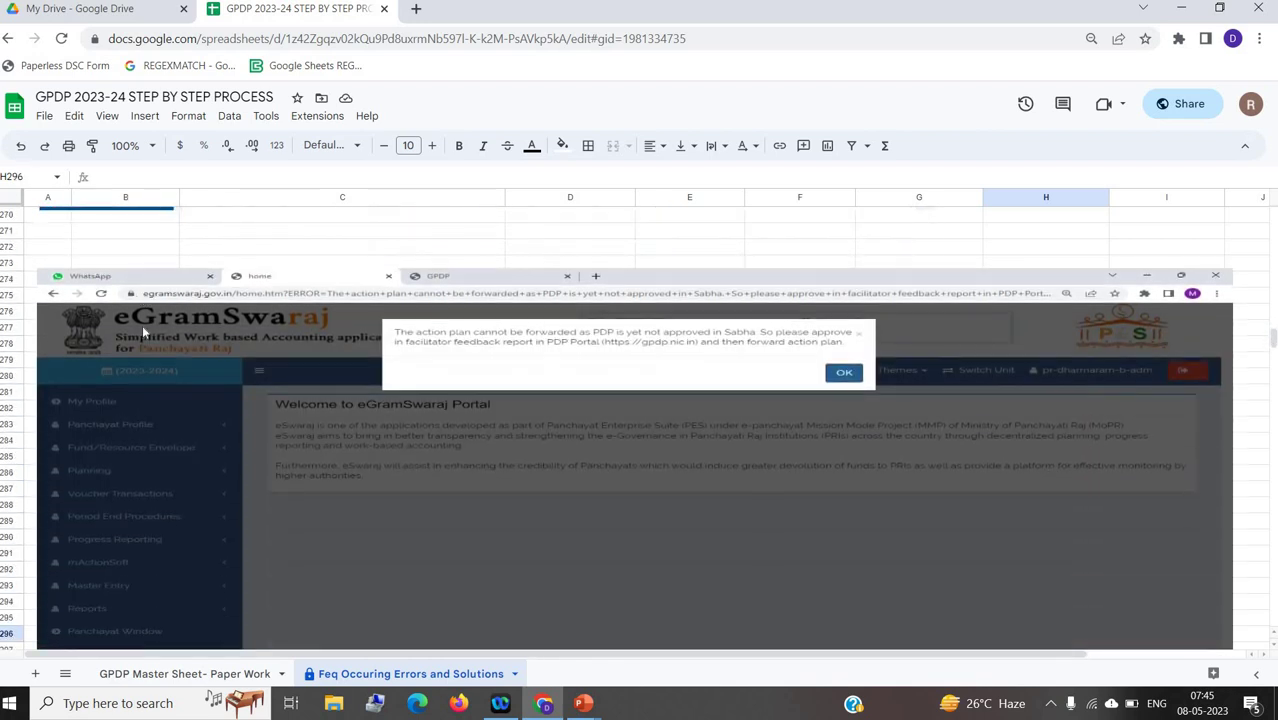
key(Down)
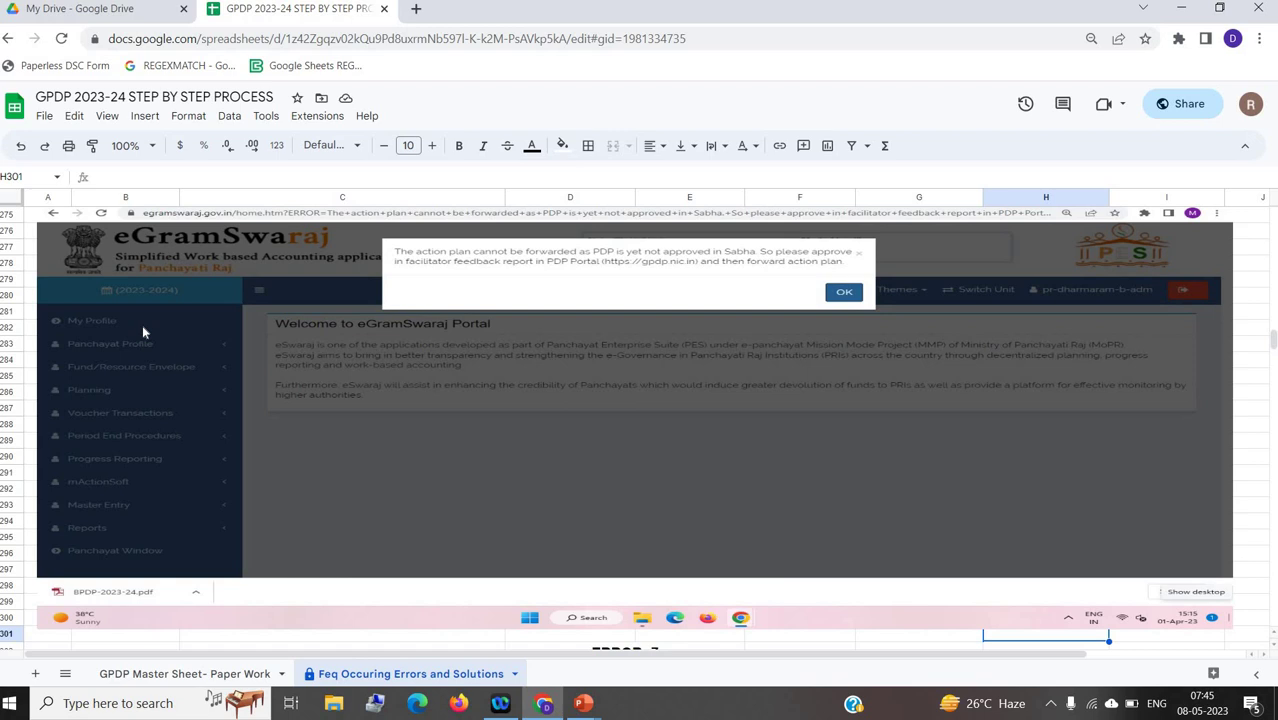
Step: Read Solution 7 on the facilitator feedback login in the gpdp.nic.in portal and the approved sabha checkbox
key(Down)
key(Down)
key(Down)
key(Down)
key(Down)
key(Down)
key(Down)
key(Down)
key(Down)
key(Down)
key(Down)
key(Down)
key(Down)
key(Down)
key(Down)
key(Down)
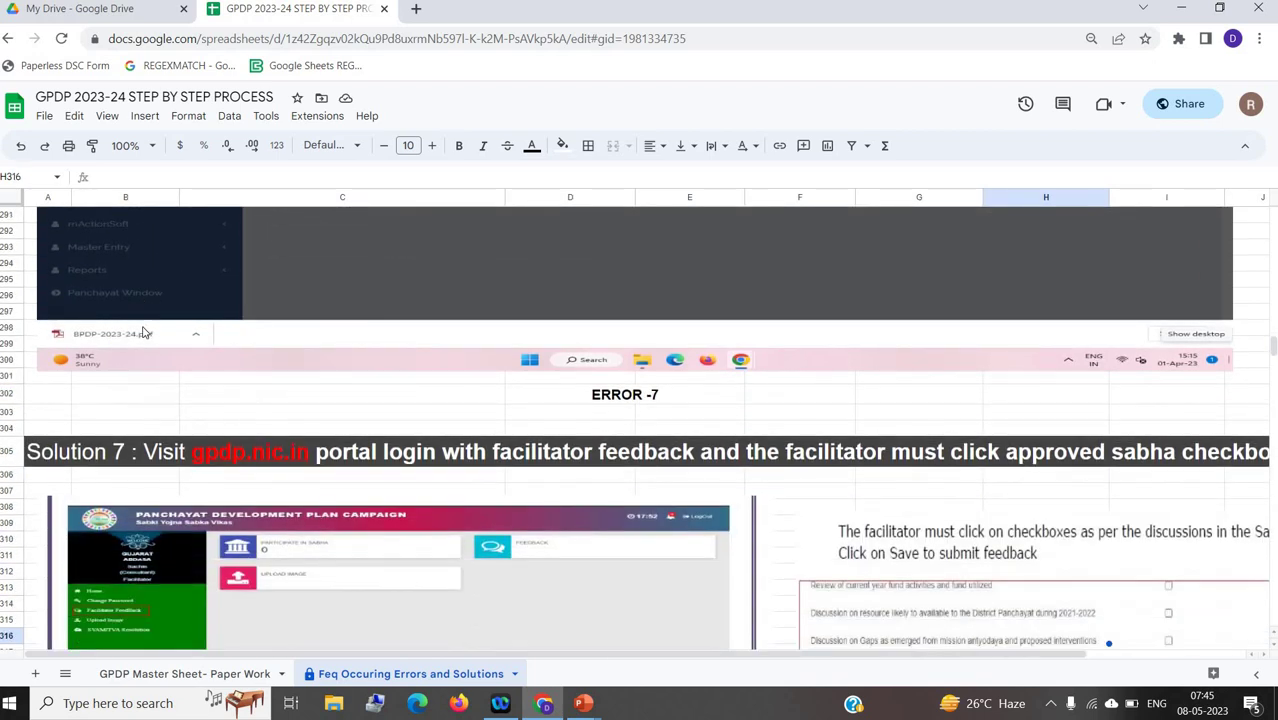
Step: Examine the Solution 7 screenshots of the facilitator dashboard and the Sabha discussion checkboxes in the feedback form
key(Down)
key(Down)
key(Down)
key(Down)
key(Down)
key(Down)
key(Down)
key(Down)
key(Down)
key(Down)
key(Down)
key(Down)
key(Down)
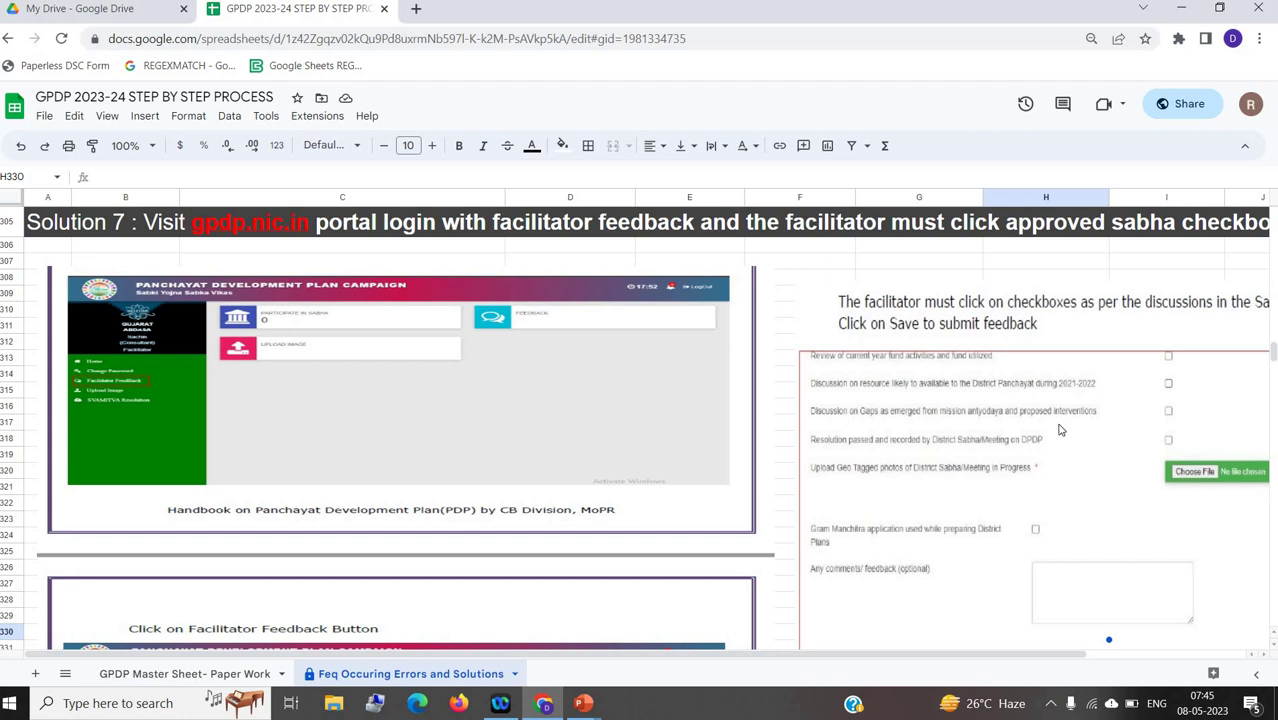
Step: Check the remaining Solution 7 screenshots for the Facilitator Feedback button, the comments field and the Save option
key(Down)
key(Down)
key(Down)
key(Down)
key(Down)
key(Down)
key(Down)
key(Down)
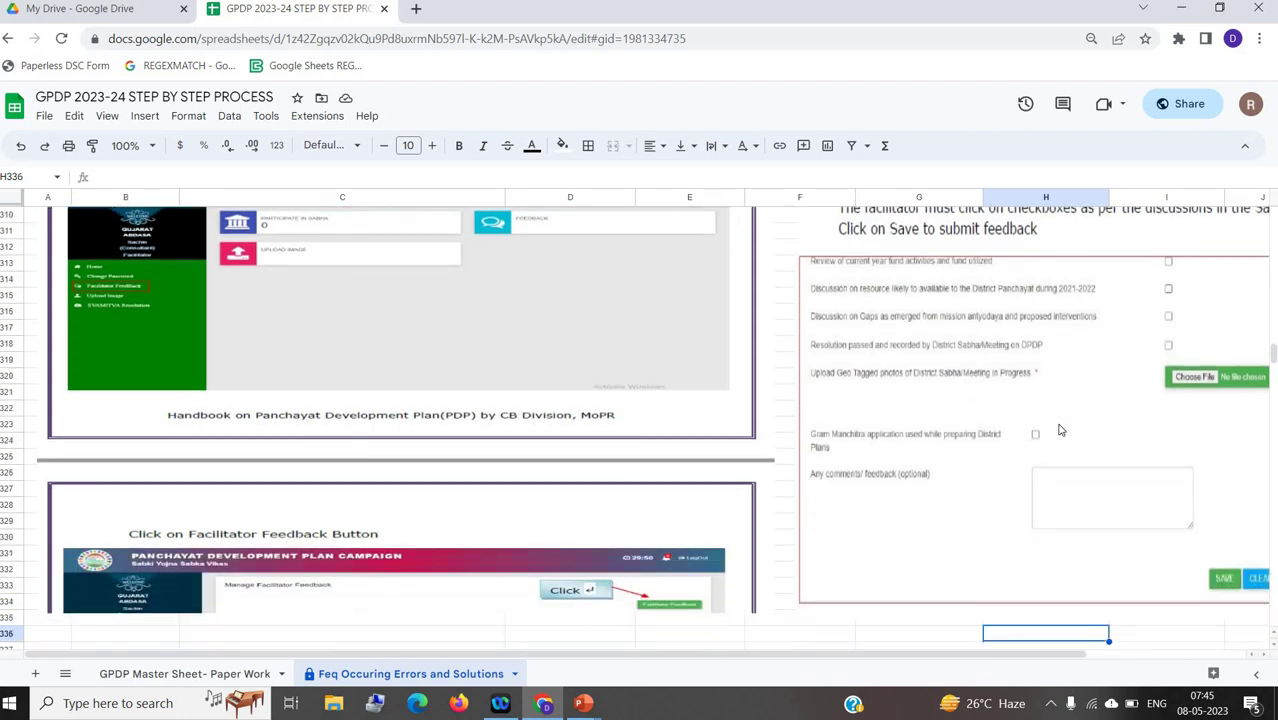
key(Down)
key(Down)
key(Down)
key(Down)
key(Down)
key(Down)
key(Down)
key(Down)
key(Down)
key(Down)
key(Down)
key(Down)
key(Down)
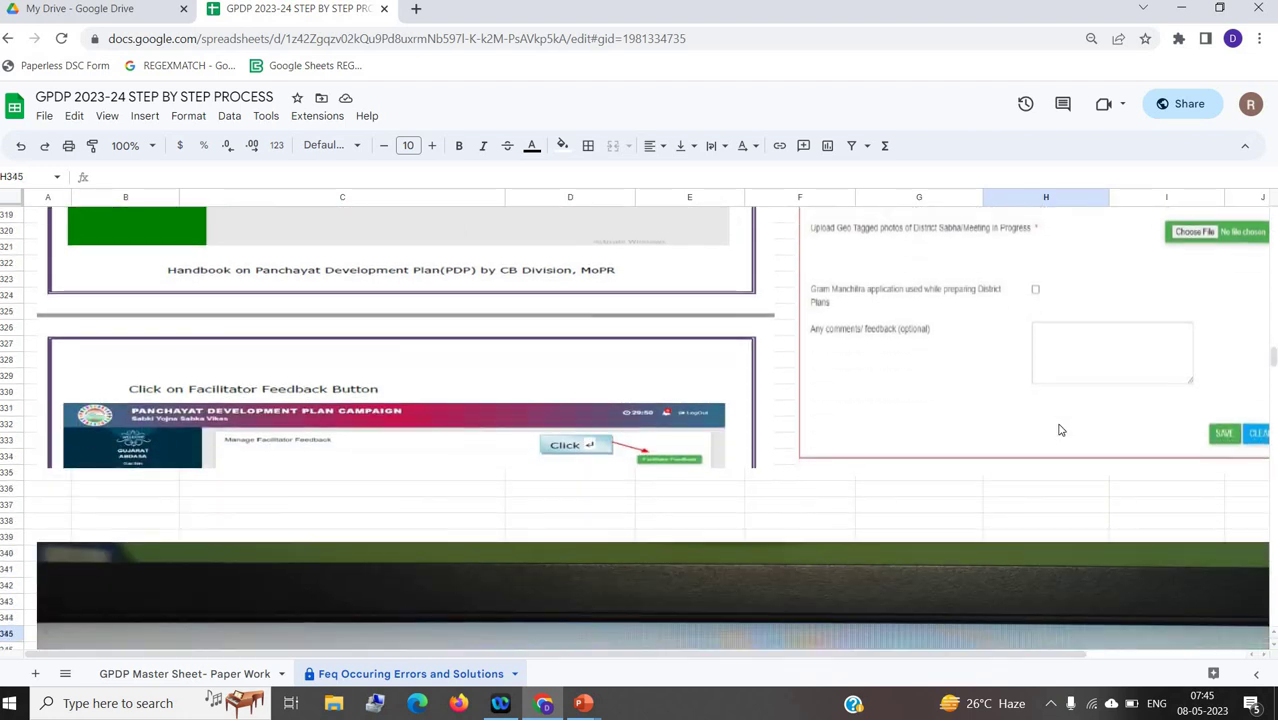
Step: Examine the Error 8 screenshot about completing the panchayat's orientation prior to approval of the development plan
key(Down)
key(Down)
key(Down)
key(Down)
key(Down)
key(Down)
key(Down)
key(Down)
key(Down)
key(Down)
key(Down)
key(Down)
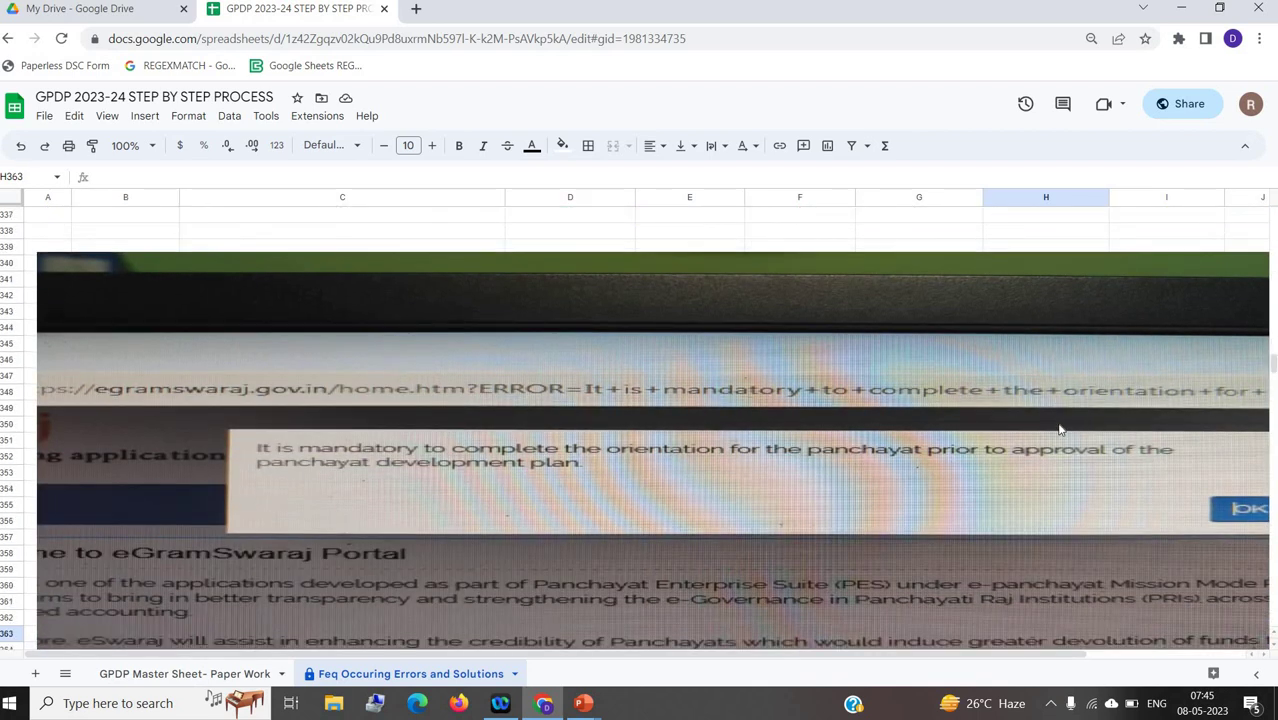
key(Down)
key(Down)
key(Down)
key(Down)
key(Down)
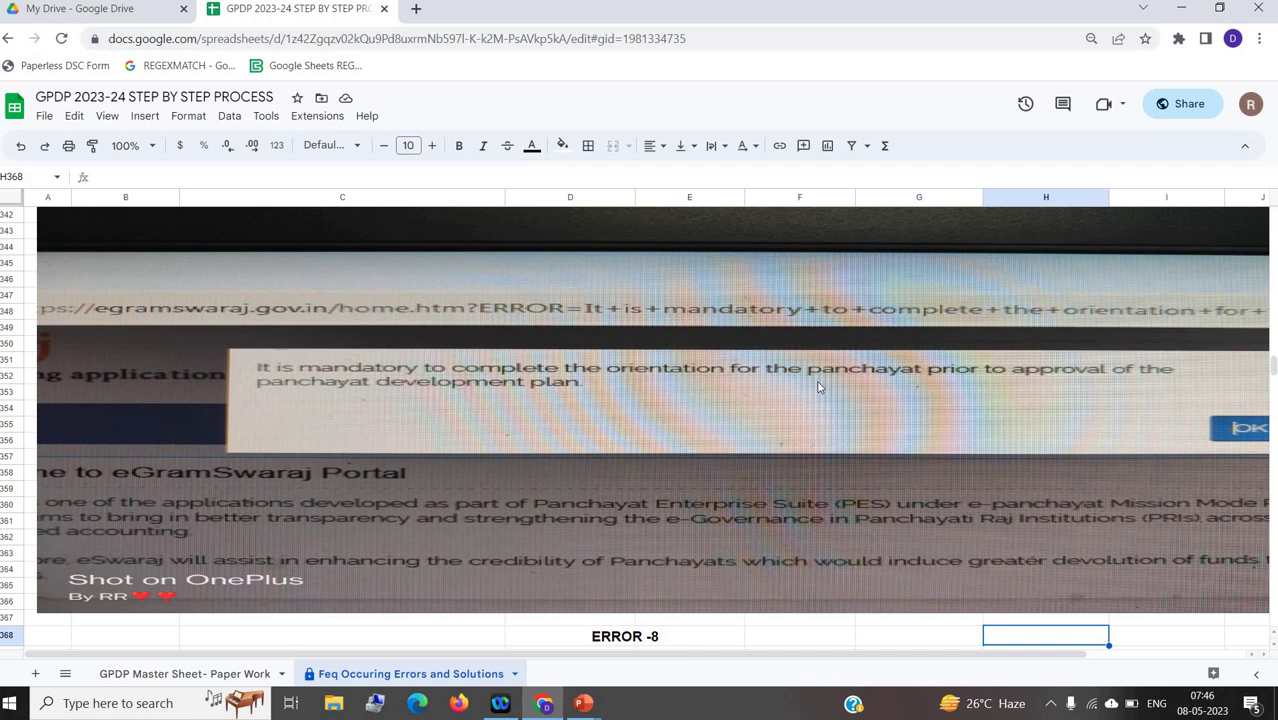
Step: Read Solution 8 on updating the orientation details in the Zilla Parishad Adm login
key(Down)
key(Down)
key(Down)
key(Down)
key(Down)
key(Down)
key(Down)
key(Down)
key(Down)
key(Down)
key(Down)
key(Down)
key(Down)
key(Down)
key(Down)
key(Down)
key(Down)
key(Down)
key(Down)
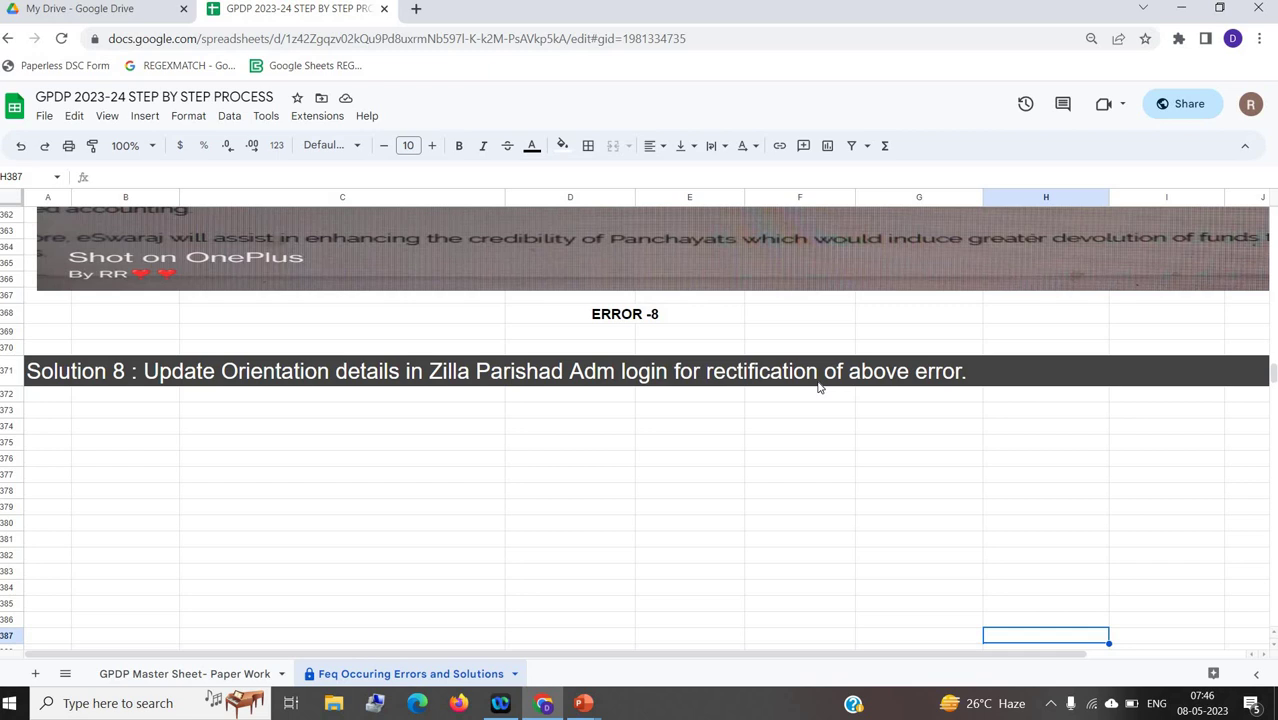
key(Up)
key(Up)
key(Up)
key(Up)
key(Up)
key(Up)
key(Up)
key(Up)
key(Up)
key(Up)
key(Up)
key(Up)
key(Up)
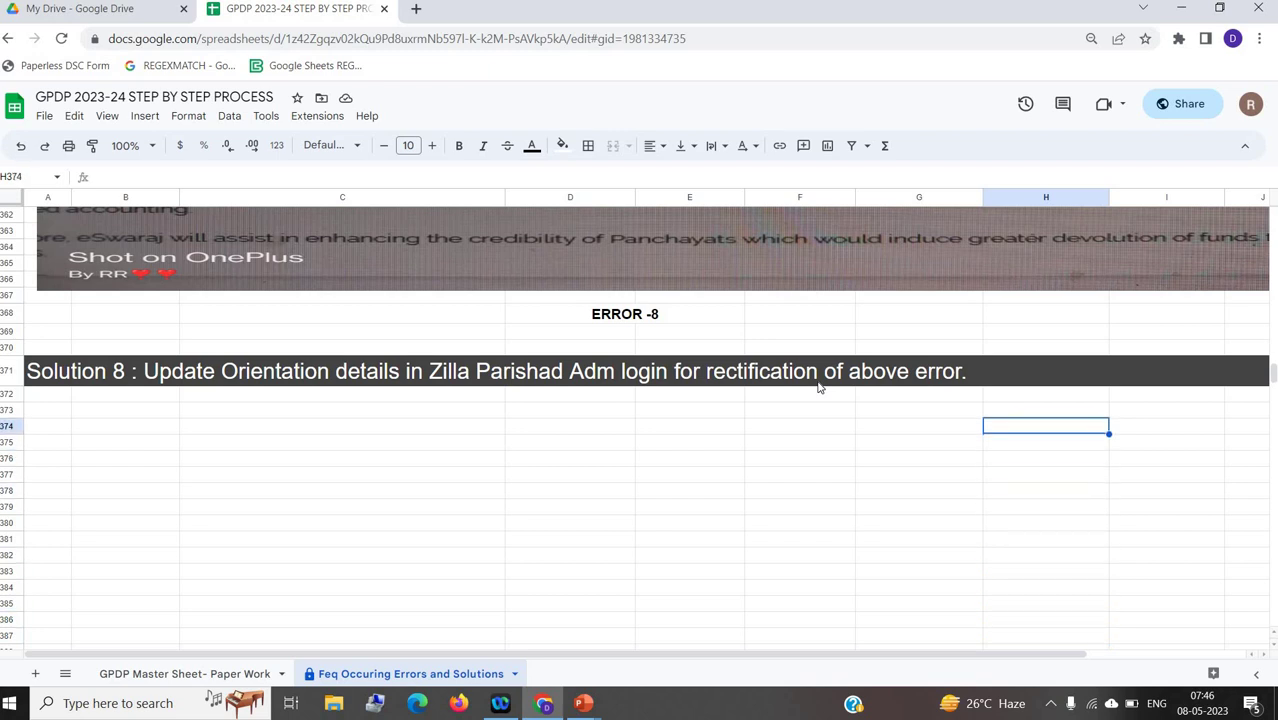
Step: Display the GPDP Master Sheet- Paper Work sheet, and switch to the running PowerPoint slide show at the "Pre-requisites for Panchayat Plan Creation" slide
click(125, 671)
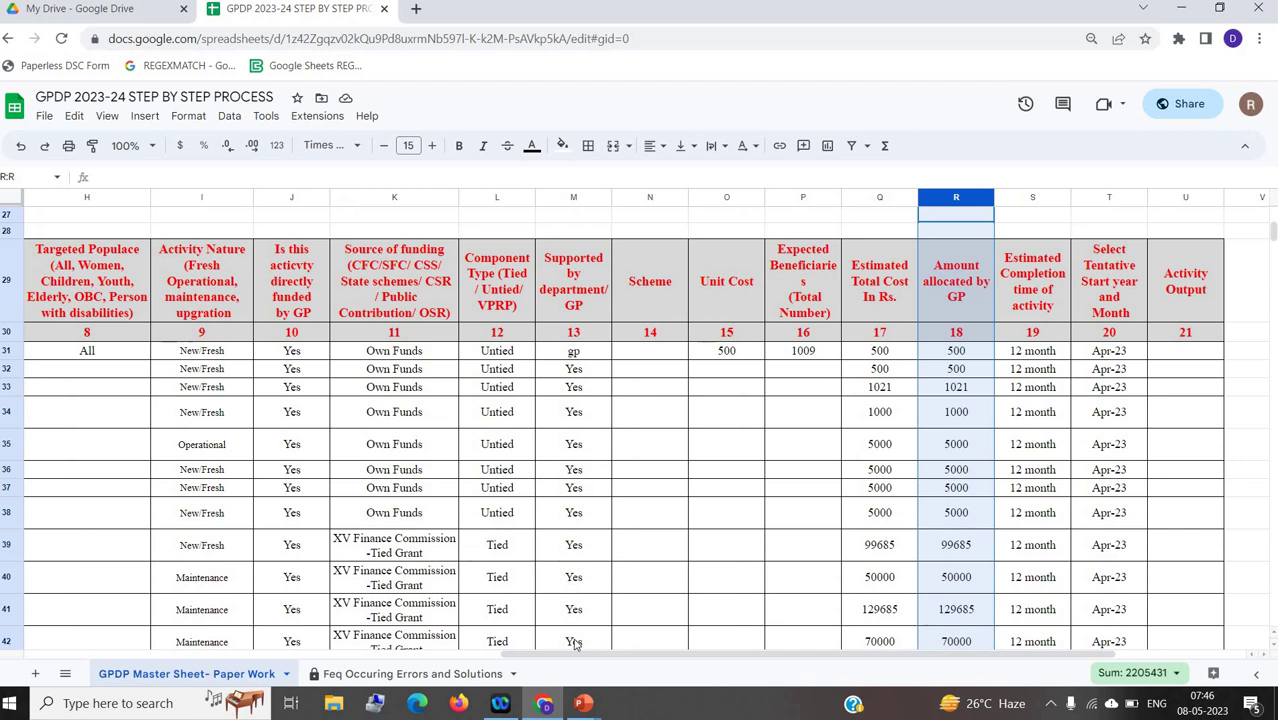
mouse_move(583, 703)
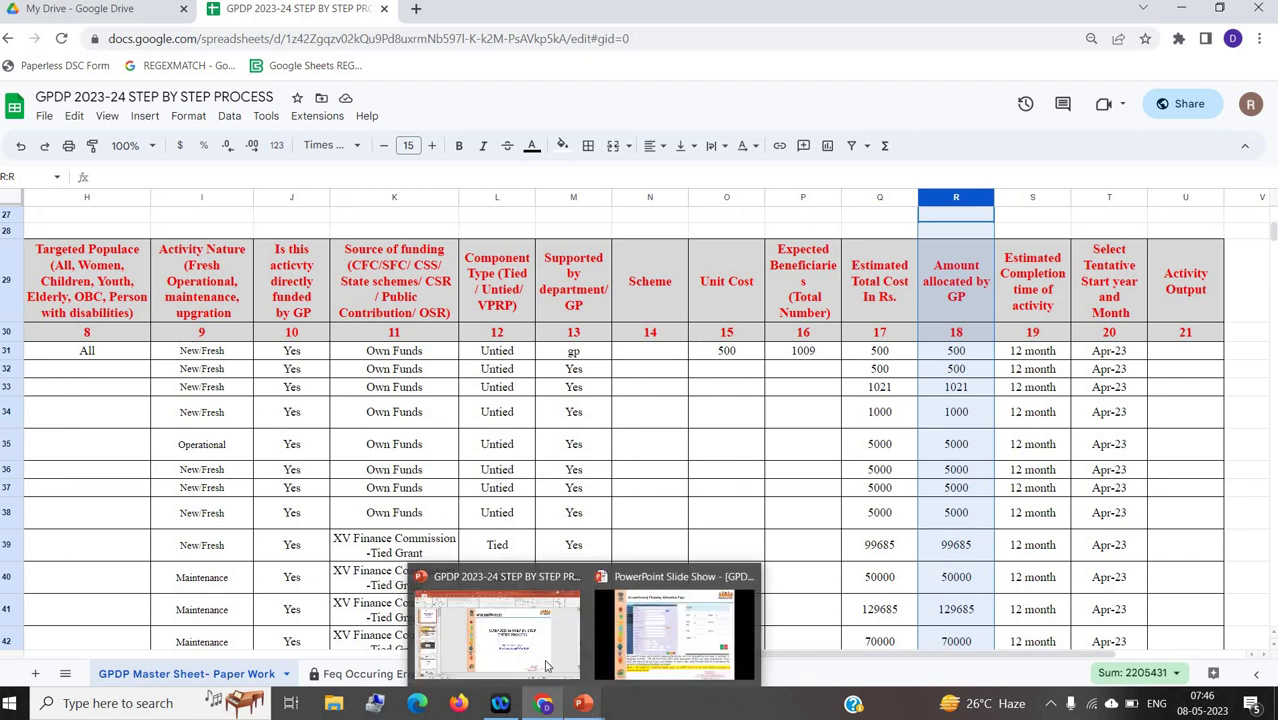
click(675, 630)
key(Right)
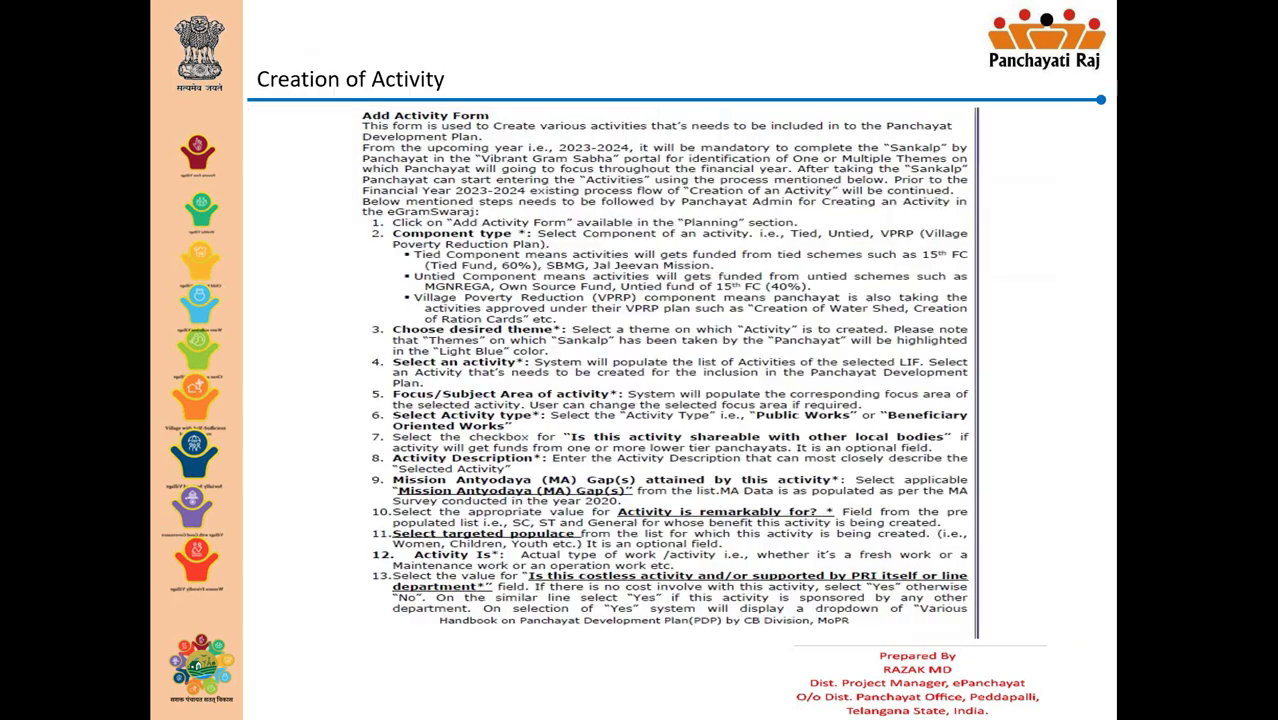
key(Right)
key(Right)
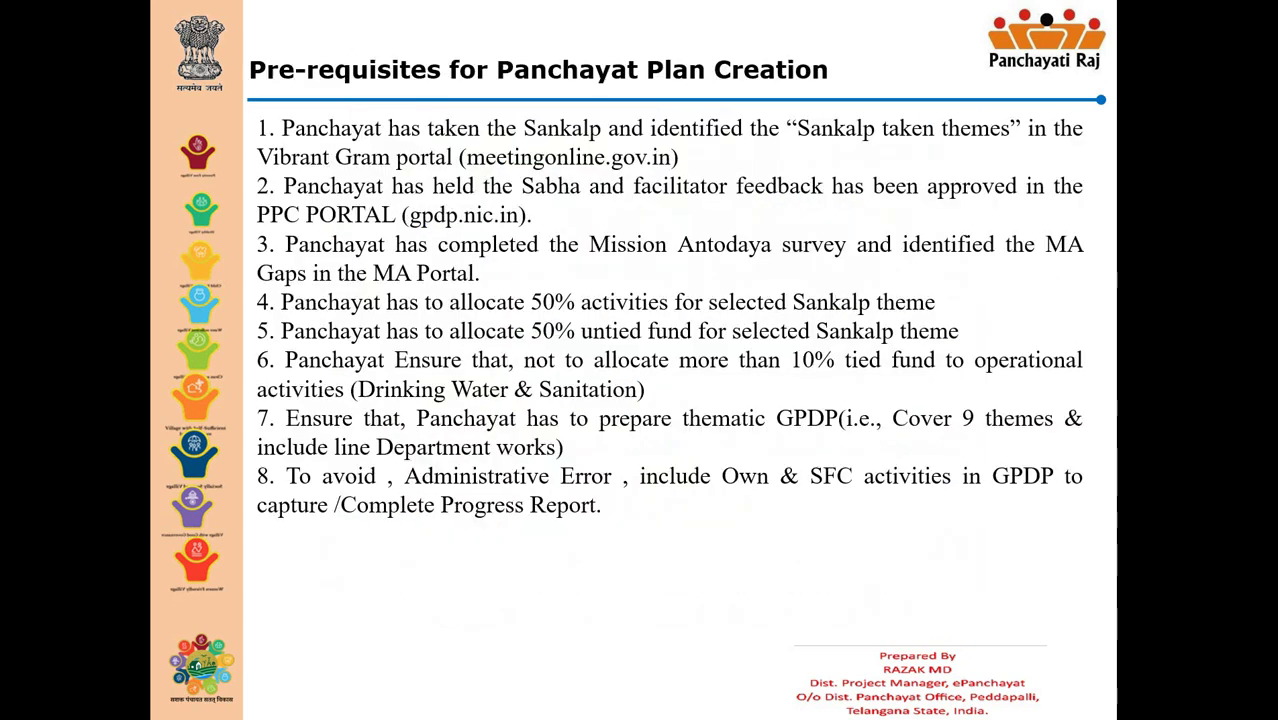